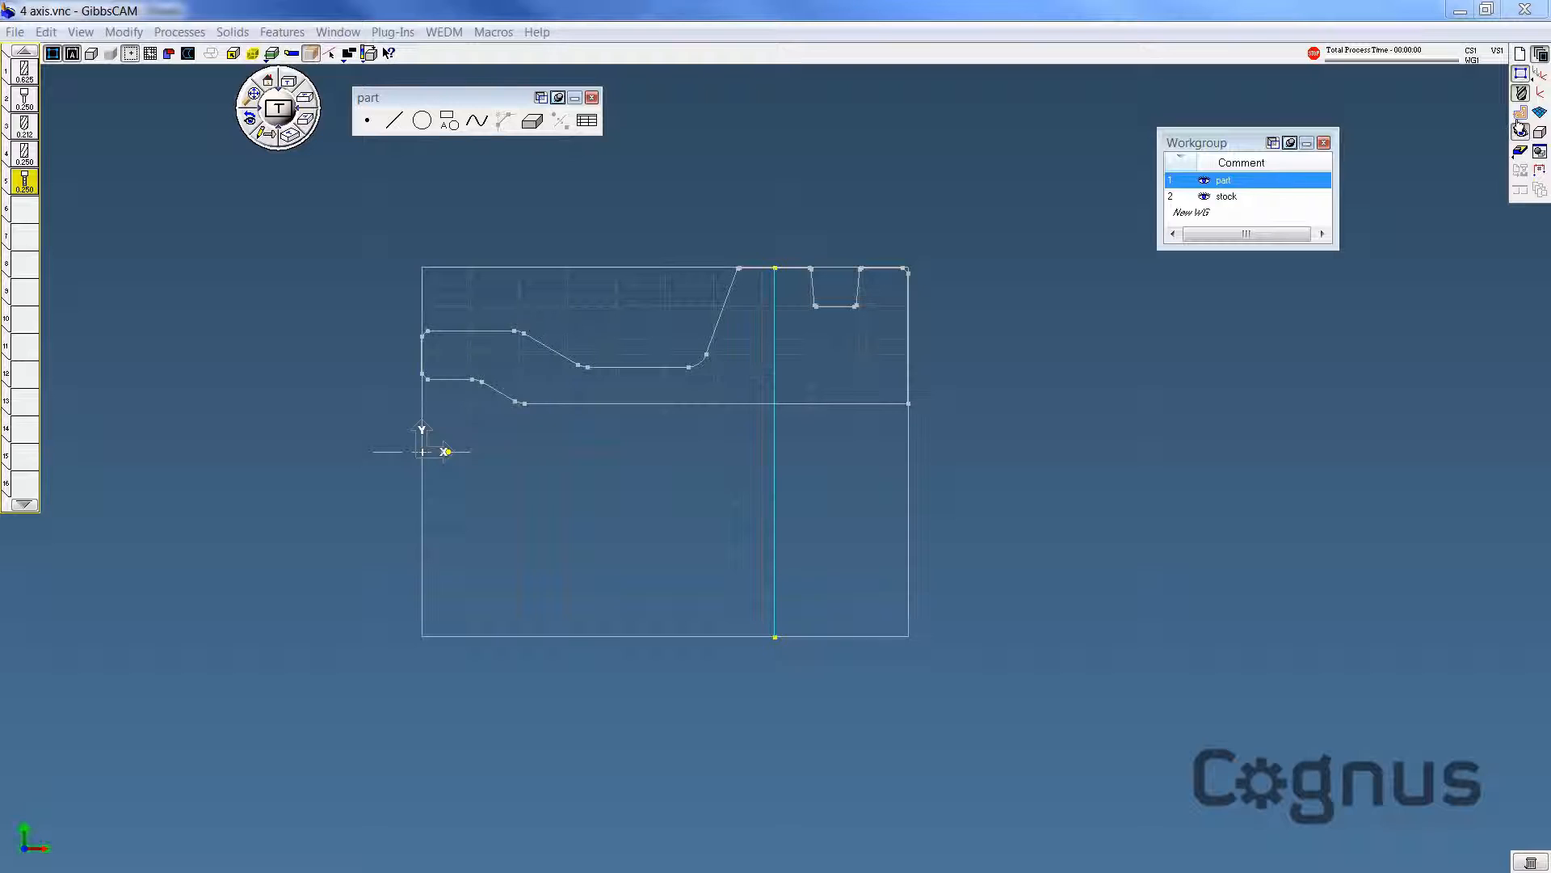
Step: Create a contour milling process using the 0.625 end mill as tool 1
{"action": "left_click", "coordinate": [1521, 112]}
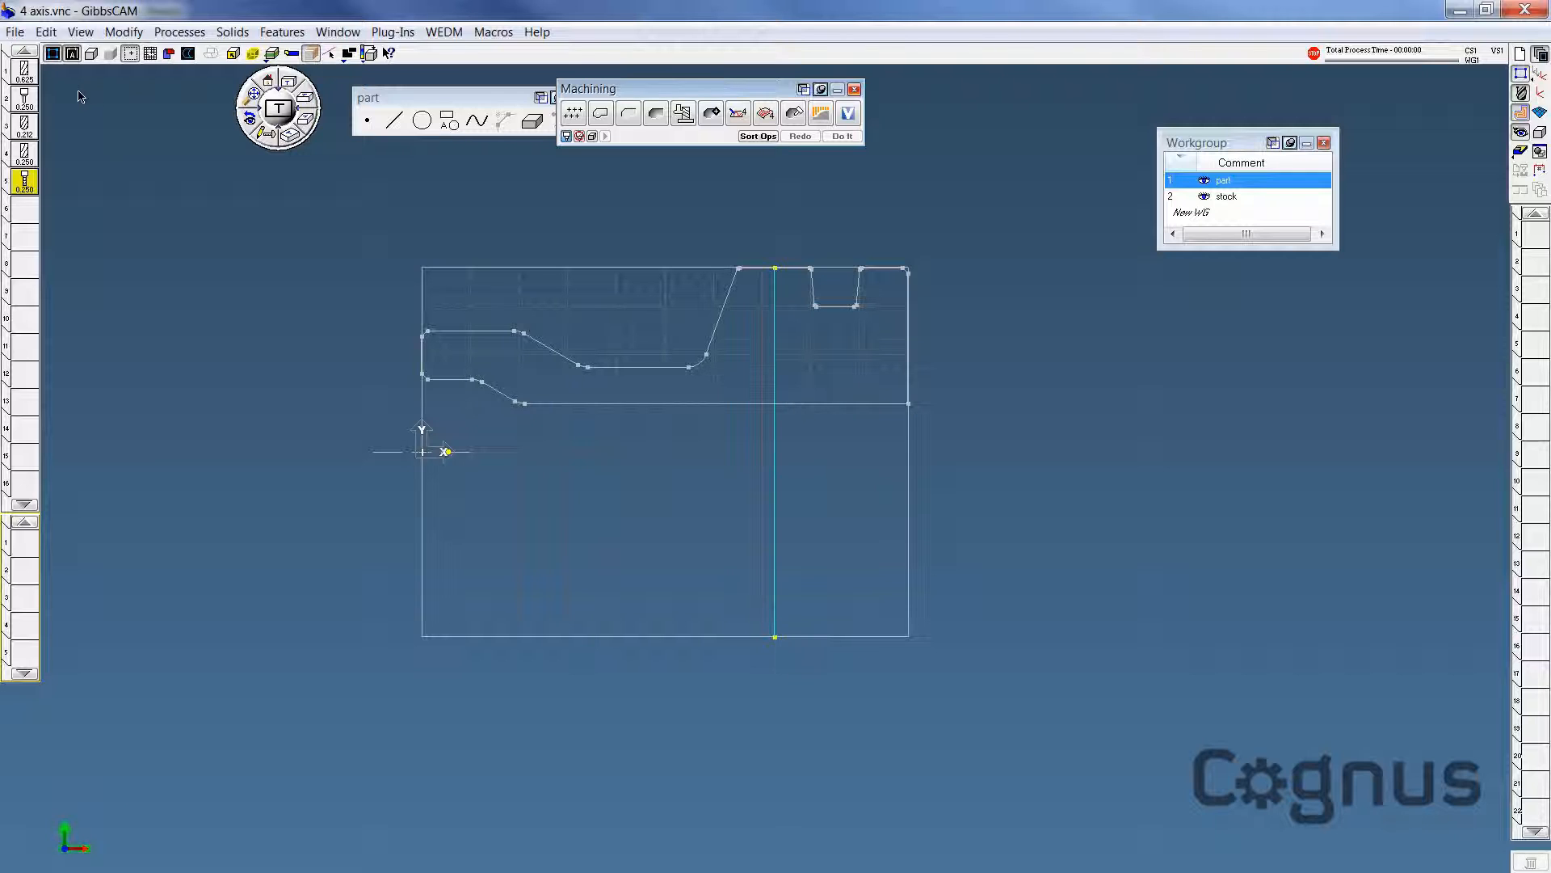
{"action": "left_click_drag", "start_coordinate": [24, 72], "coordinate": [27, 543]}
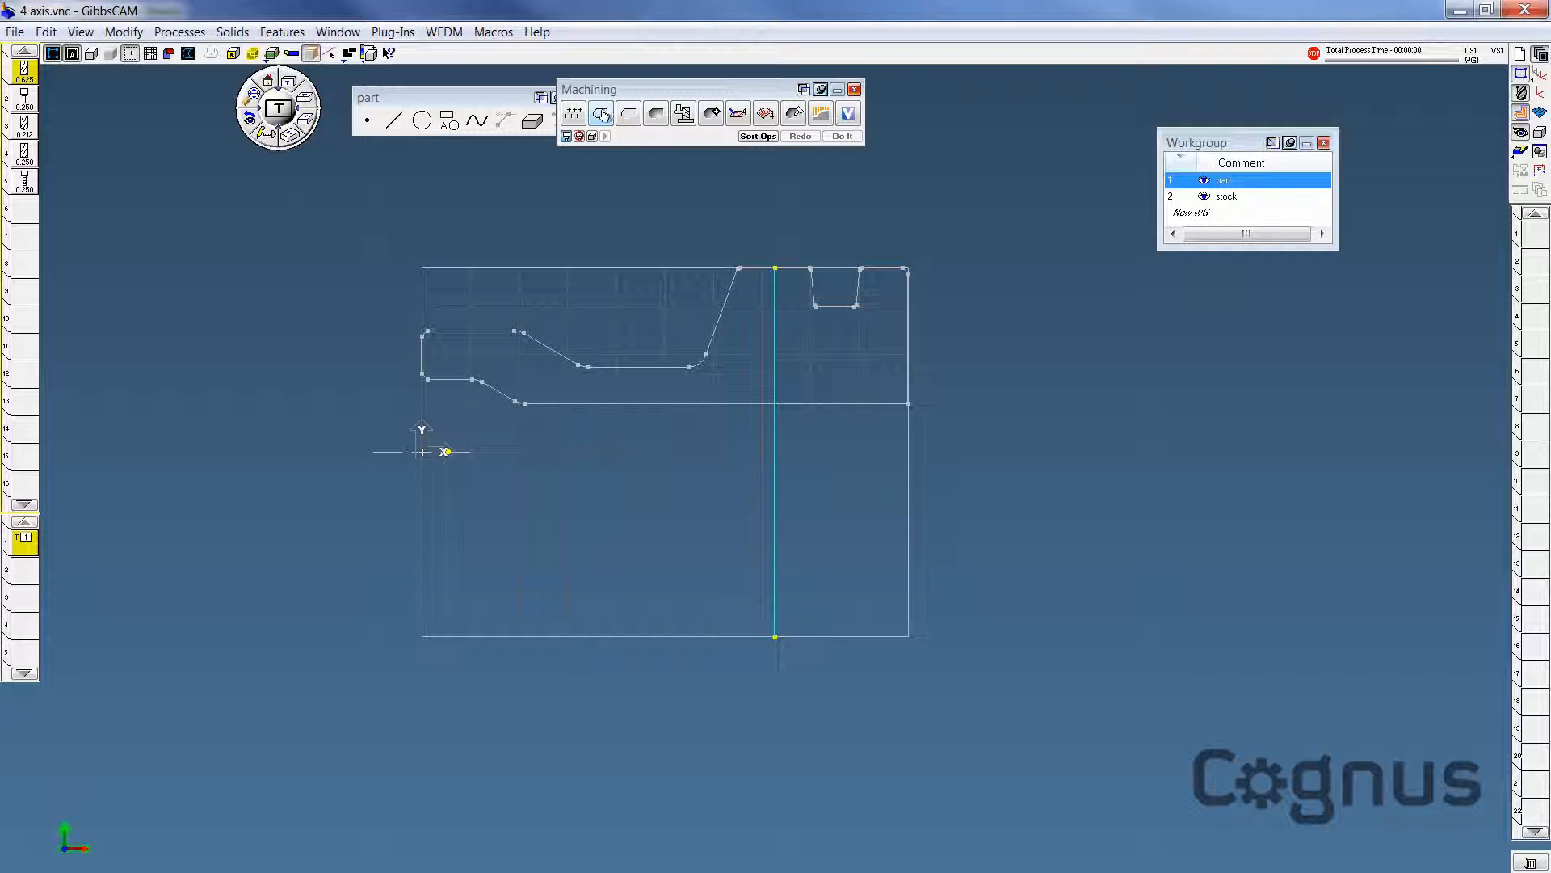
{"action": "left_click_drag", "start_coordinate": [602, 115], "coordinate": [33, 543]}
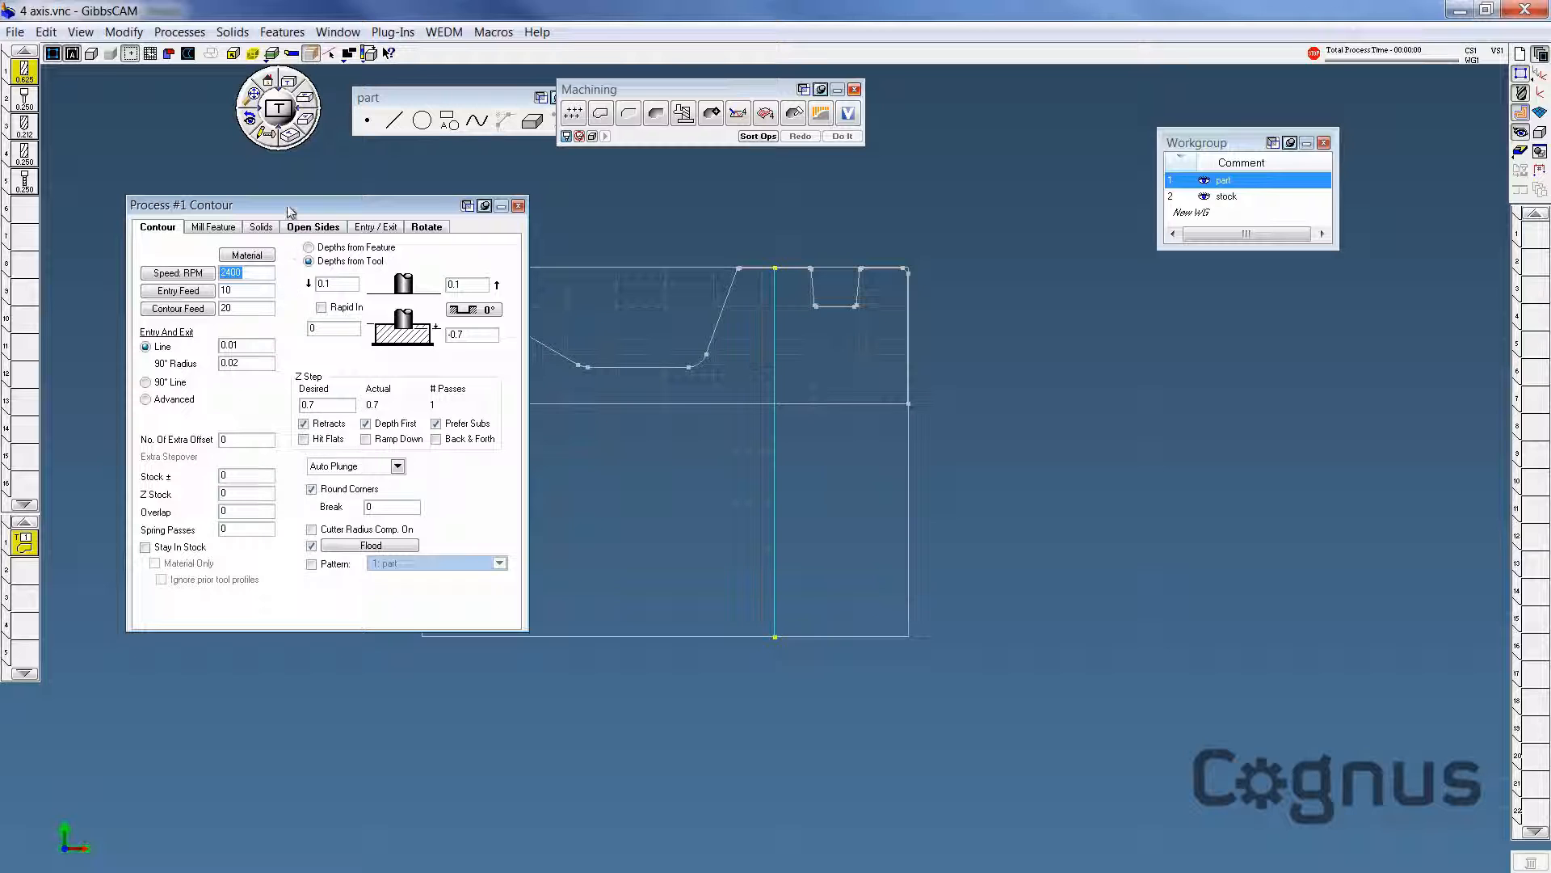
{"action": "left_click_drag", "start_coordinate": [291, 212], "coordinate": [339, 213]}
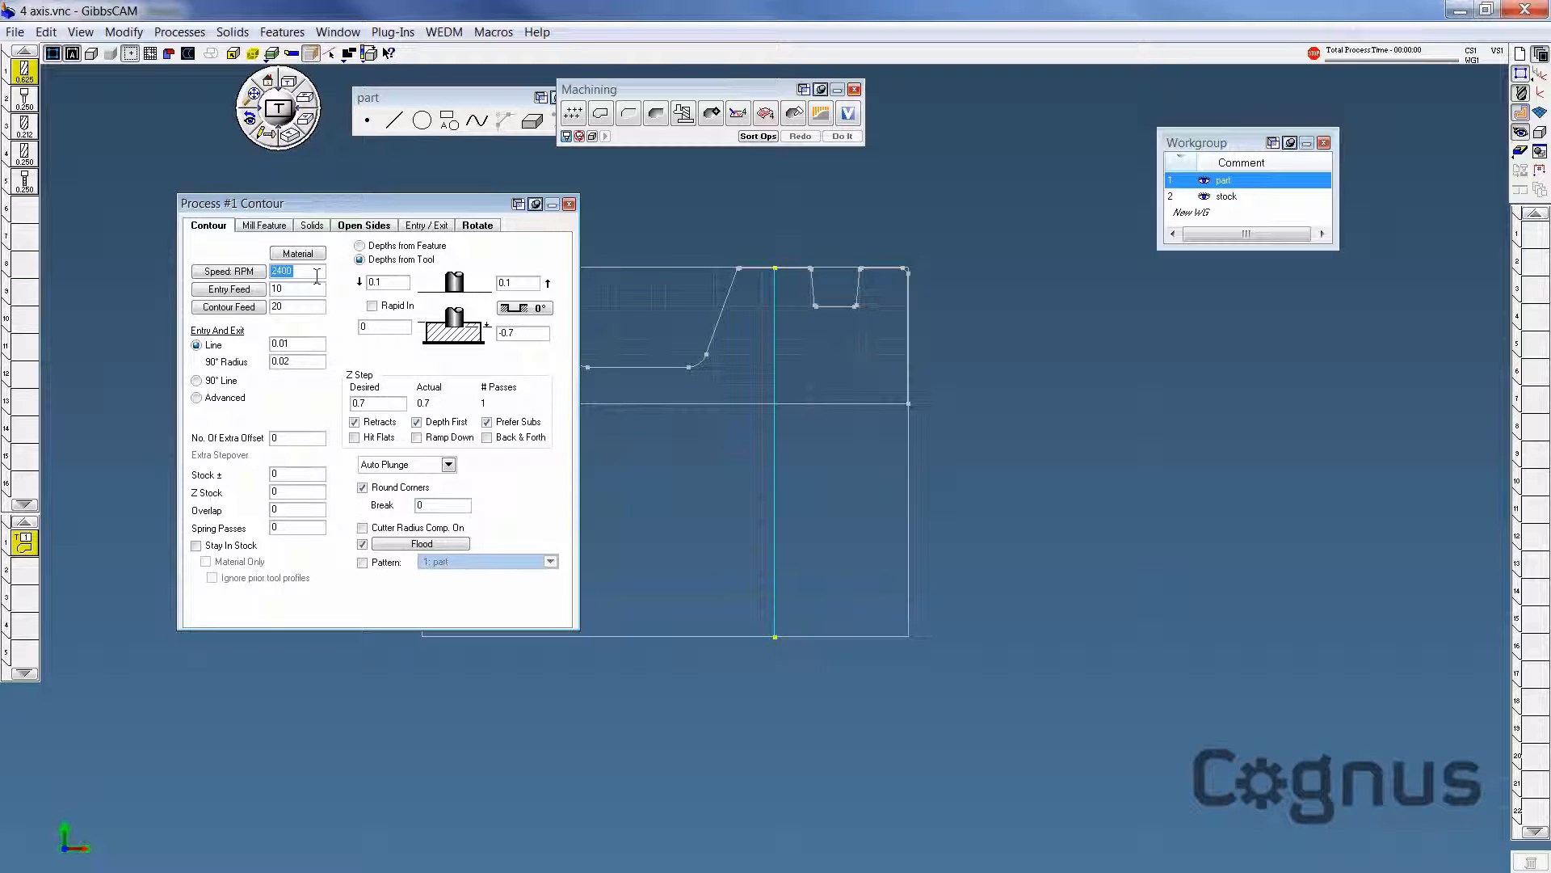
Step: Set the contour process's spindle speed to 3000 RPM, contour feed to 30 and 90° entry radius to 0.3
{"action": "type", "text": "3000"}
{"action": "double_click", "coordinate": [314, 346]}
{"action": "key", "text": "Tab"}
{"action": "type", "text": "."}
{"action": "double_click", "coordinate": [278, 437]}
Step: Check the part drawing, and set the contour's clearances to 2, surface Z to 1.9, final depth to 1.5 and desired Z step to 0.2
{"action": "key", "text": "alt+Tab"}
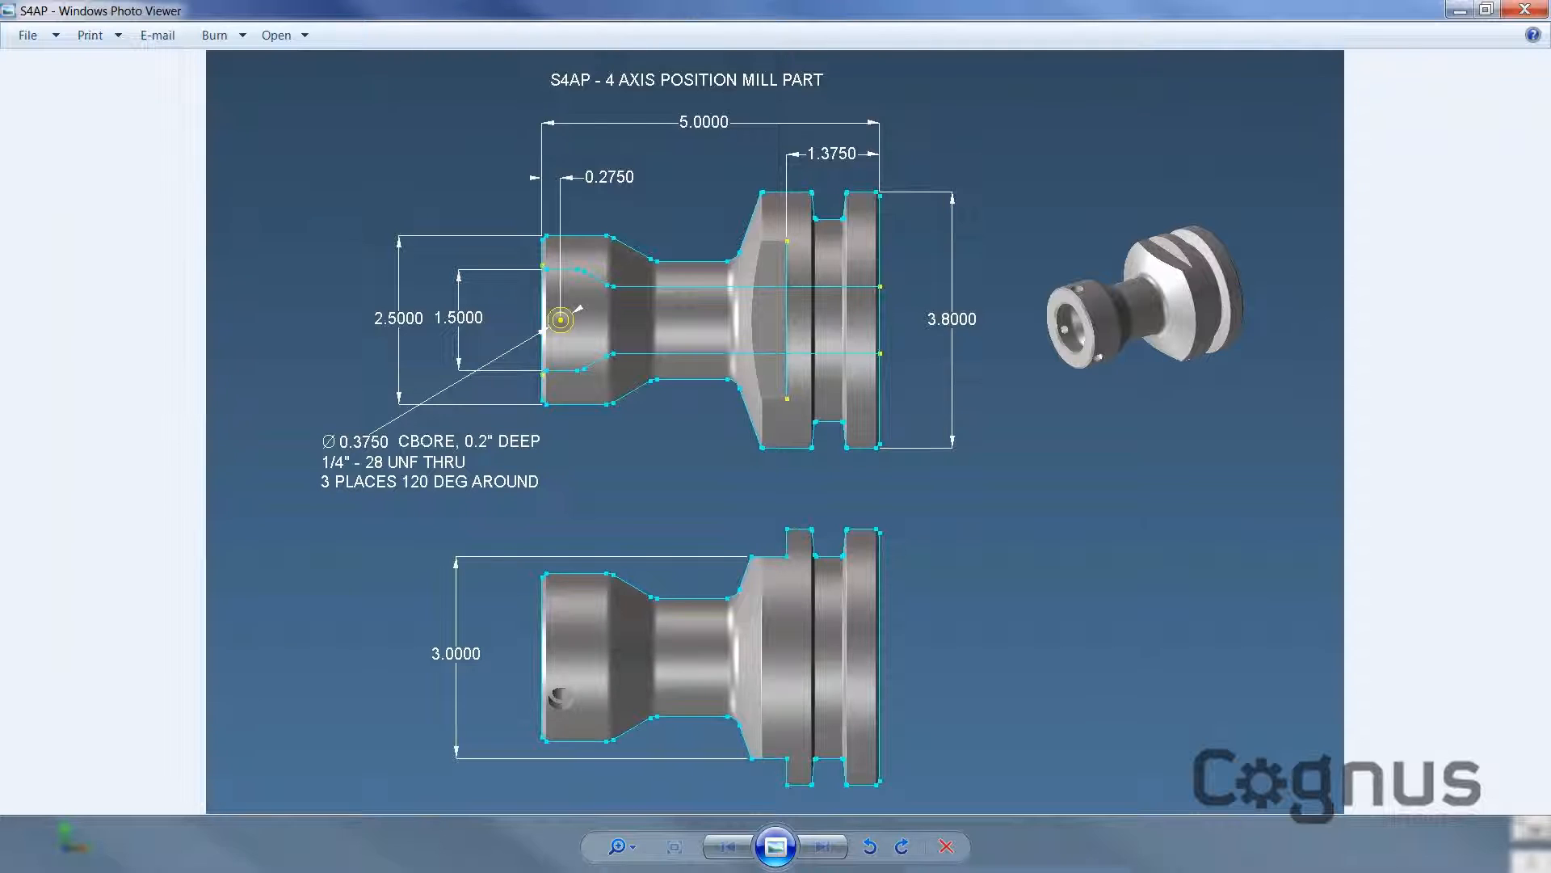
{"action": "key", "text": "alt+Tab"}
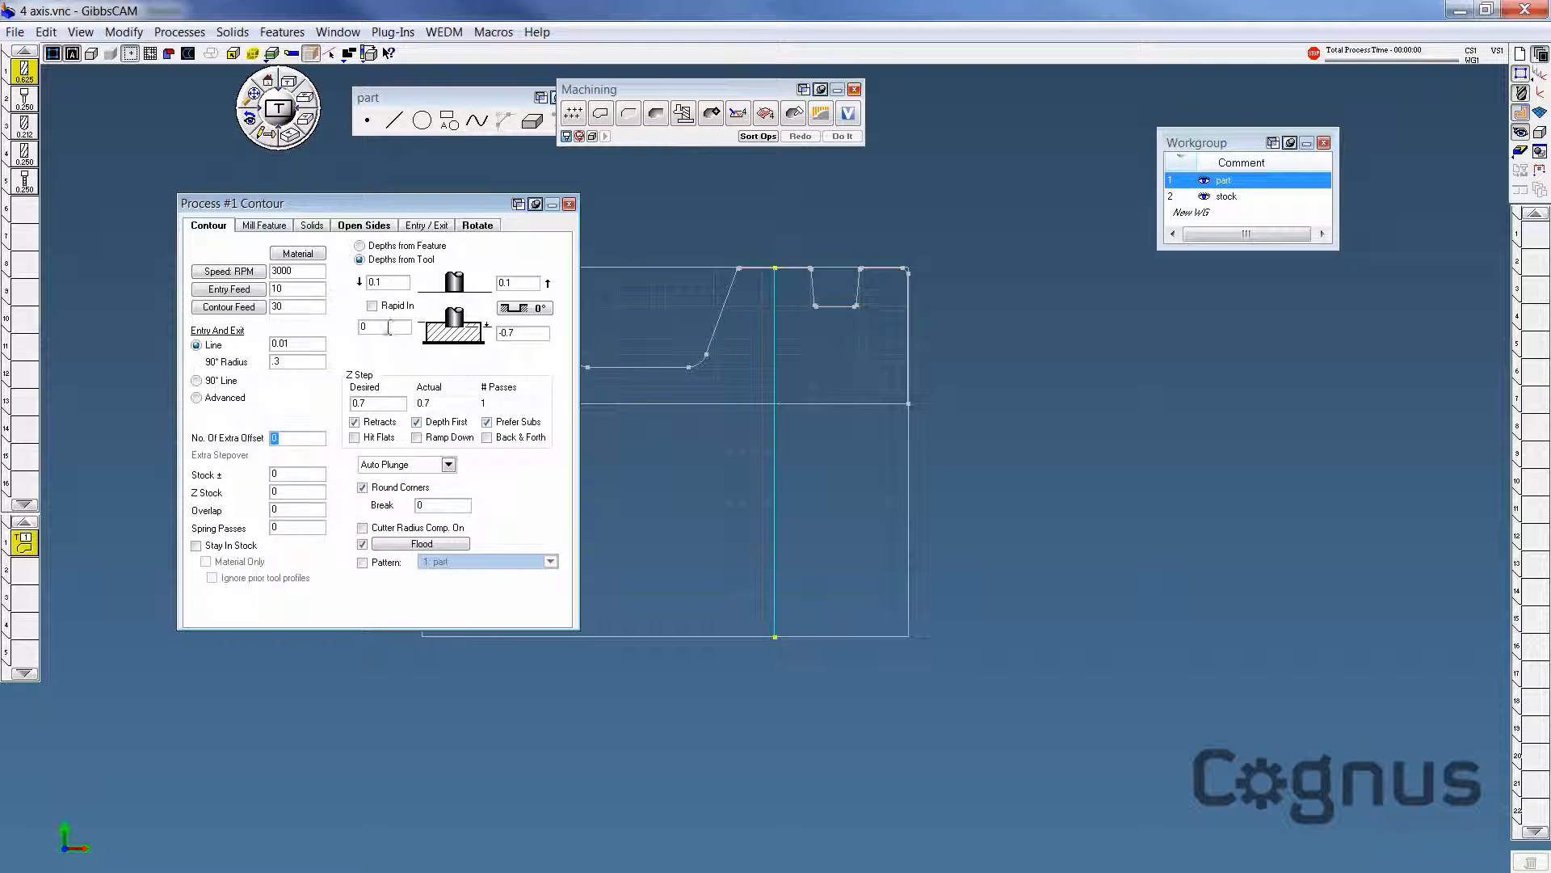
{"action": "double_click", "coordinate": [389, 327]}
{"action": "type", "text": "1.9"}
{"action": "double_click", "coordinate": [534, 339]}
{"action": "type", "text": "1"}
{"action": "type", "text": "2"}
{"action": "type", "text": "2"}
{"action": "double_click", "coordinate": [380, 403]}
{"action": "type", "text": ".2"}
{"action": "left_click", "coordinate": [569, 205]}
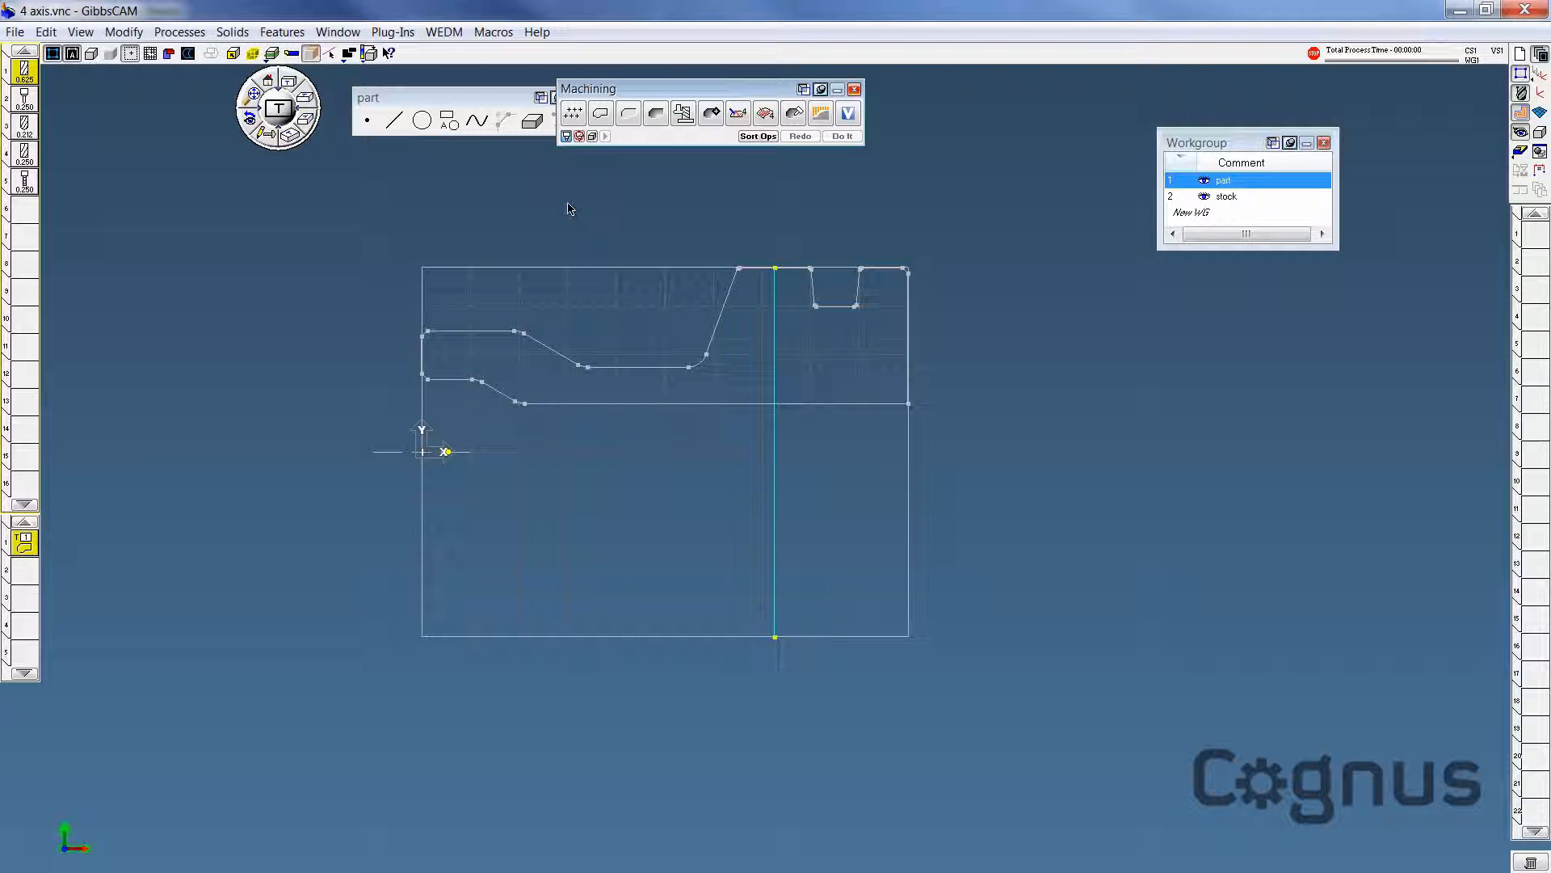
Step: Select the vertical line as cut geometry with the tool on its left side, and generate the contour toolpath
{"action": "left_click", "coordinate": [776, 639]}
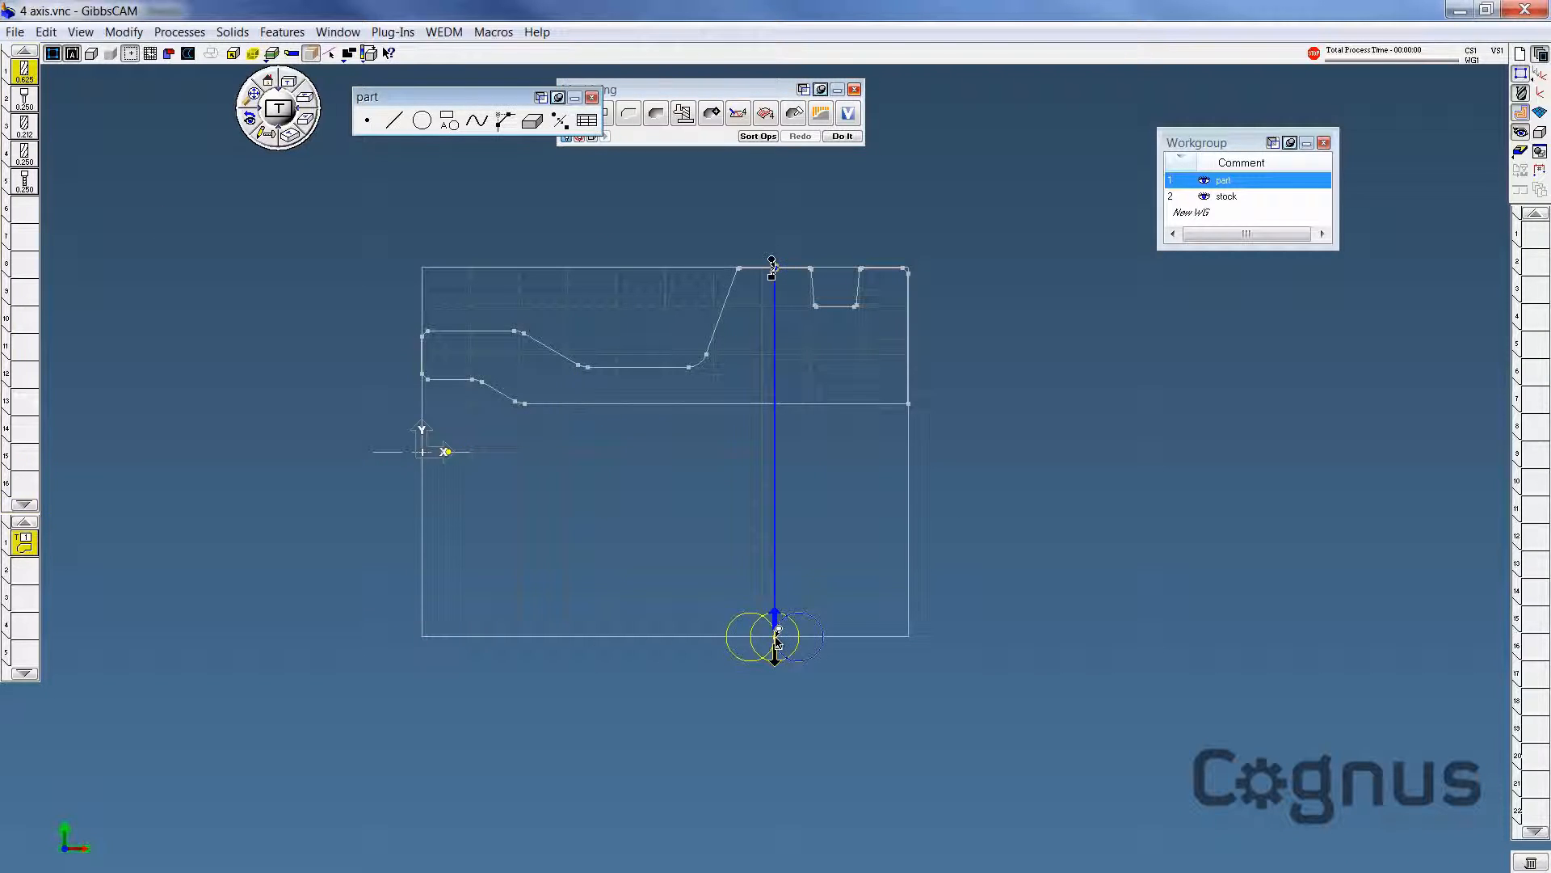
{"action": "left_click", "coordinate": [727, 639]}
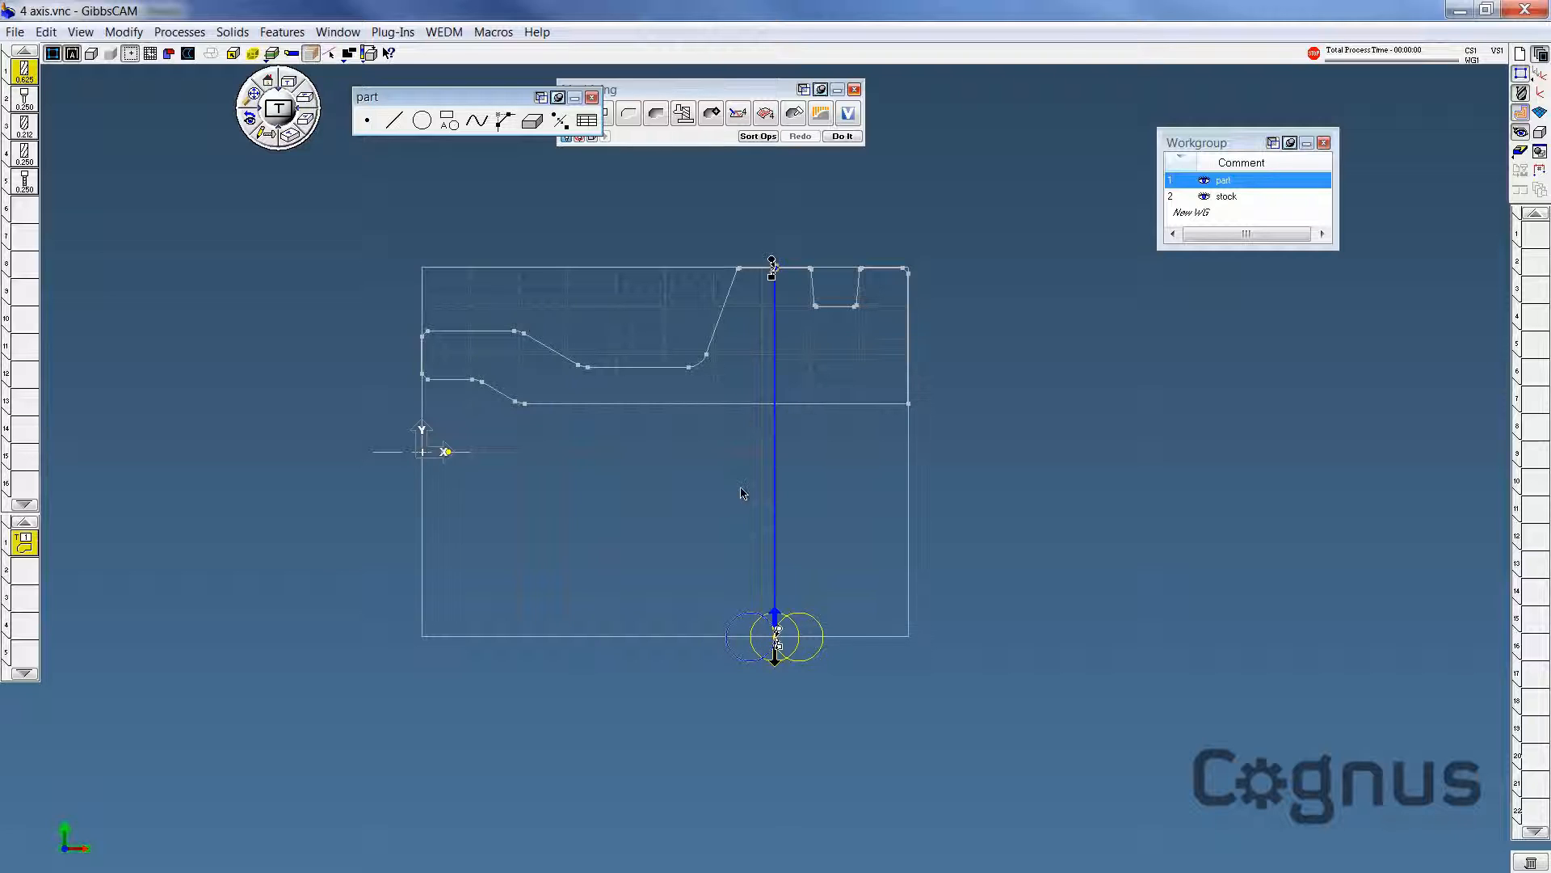
{"action": "left_click", "coordinate": [775, 640]}
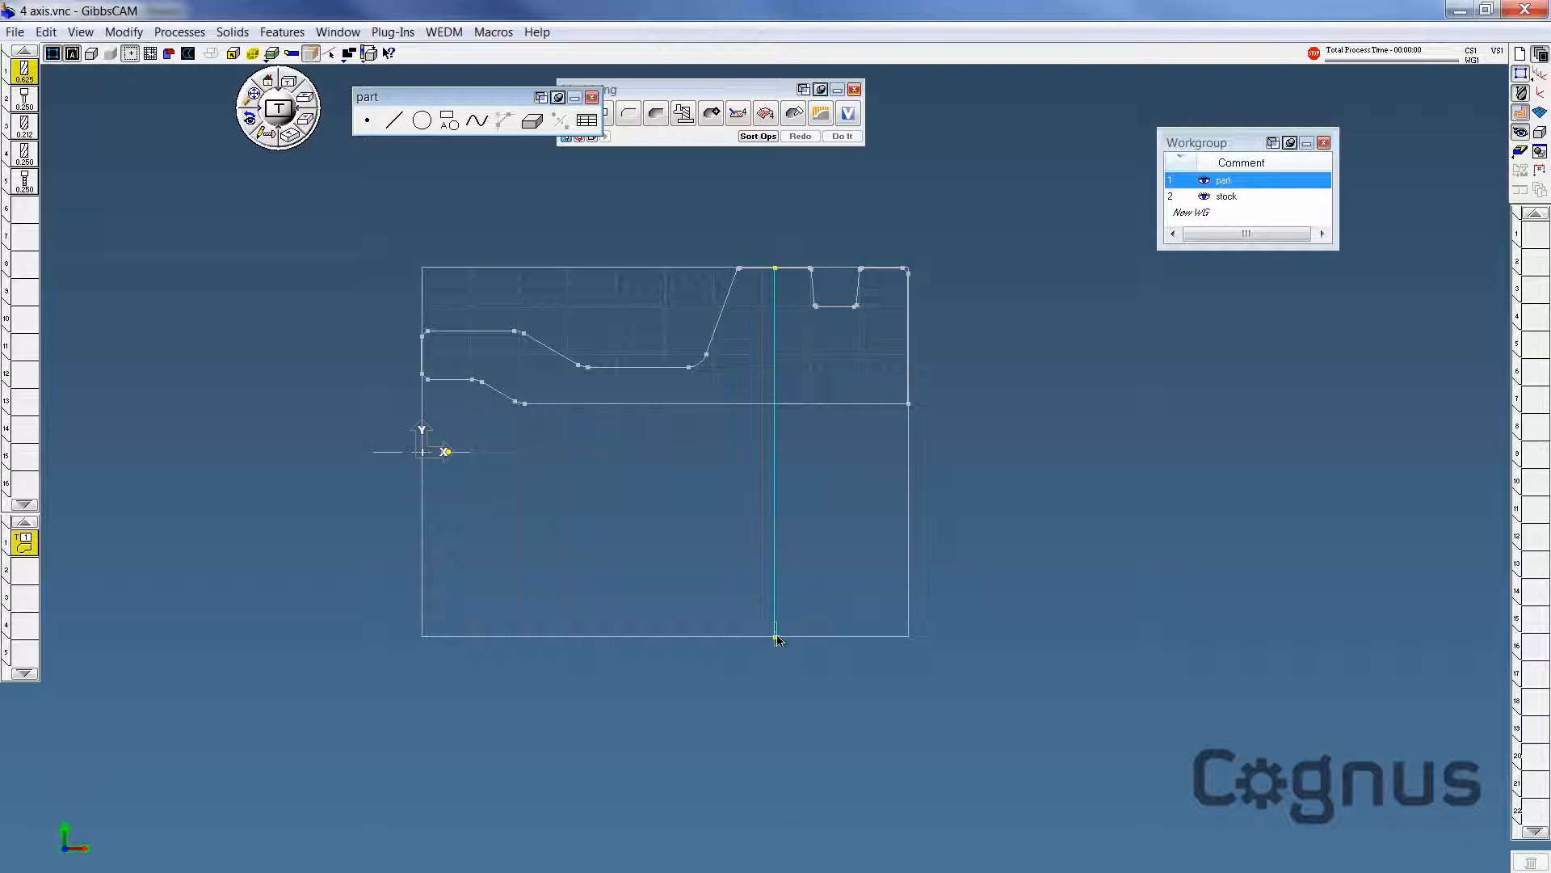
{"action": "left_click", "coordinate": [775, 639]}
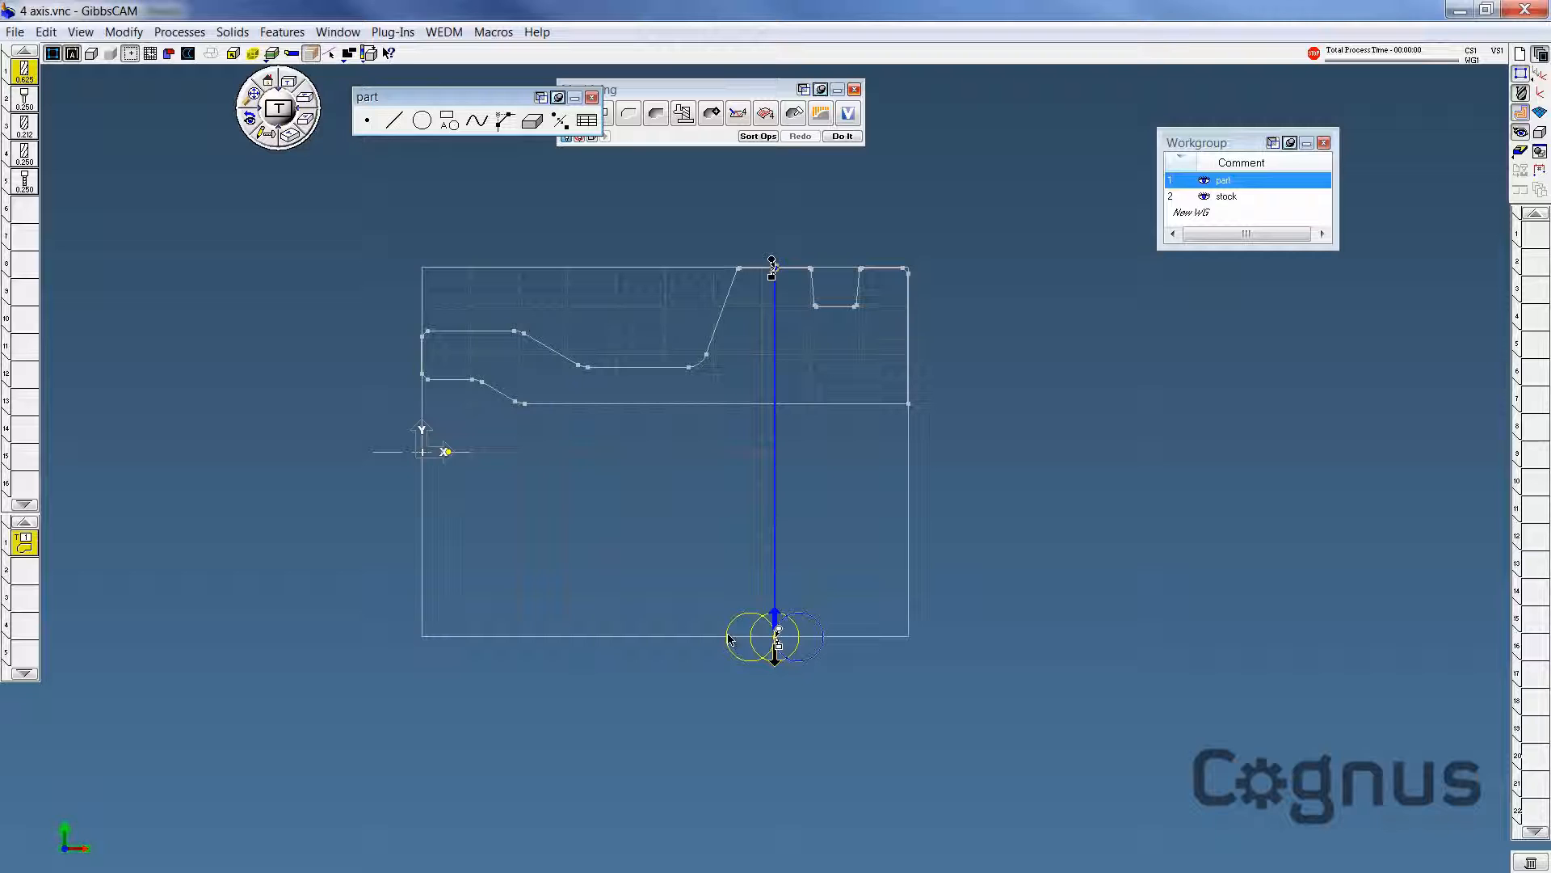
{"action": "left_click", "coordinate": [728, 635]}
{"action": "left_click", "coordinate": [842, 137]}
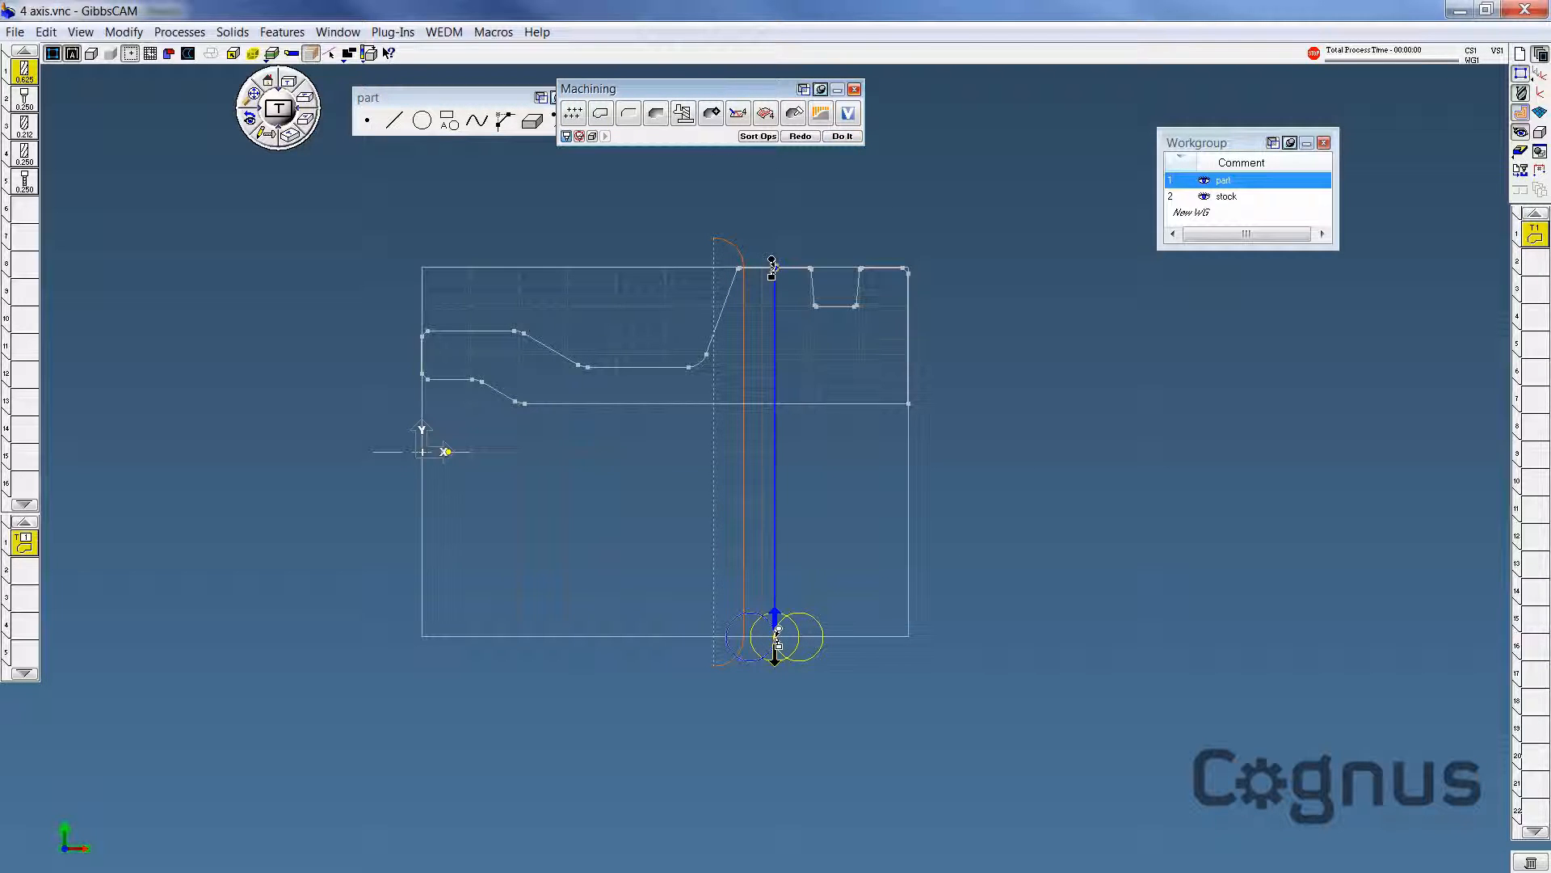
Step: Run the cut part simulation in isometric view through the contour operation and inspect the milled flat from several angles
{"action": "left_click", "coordinate": [289, 134]}
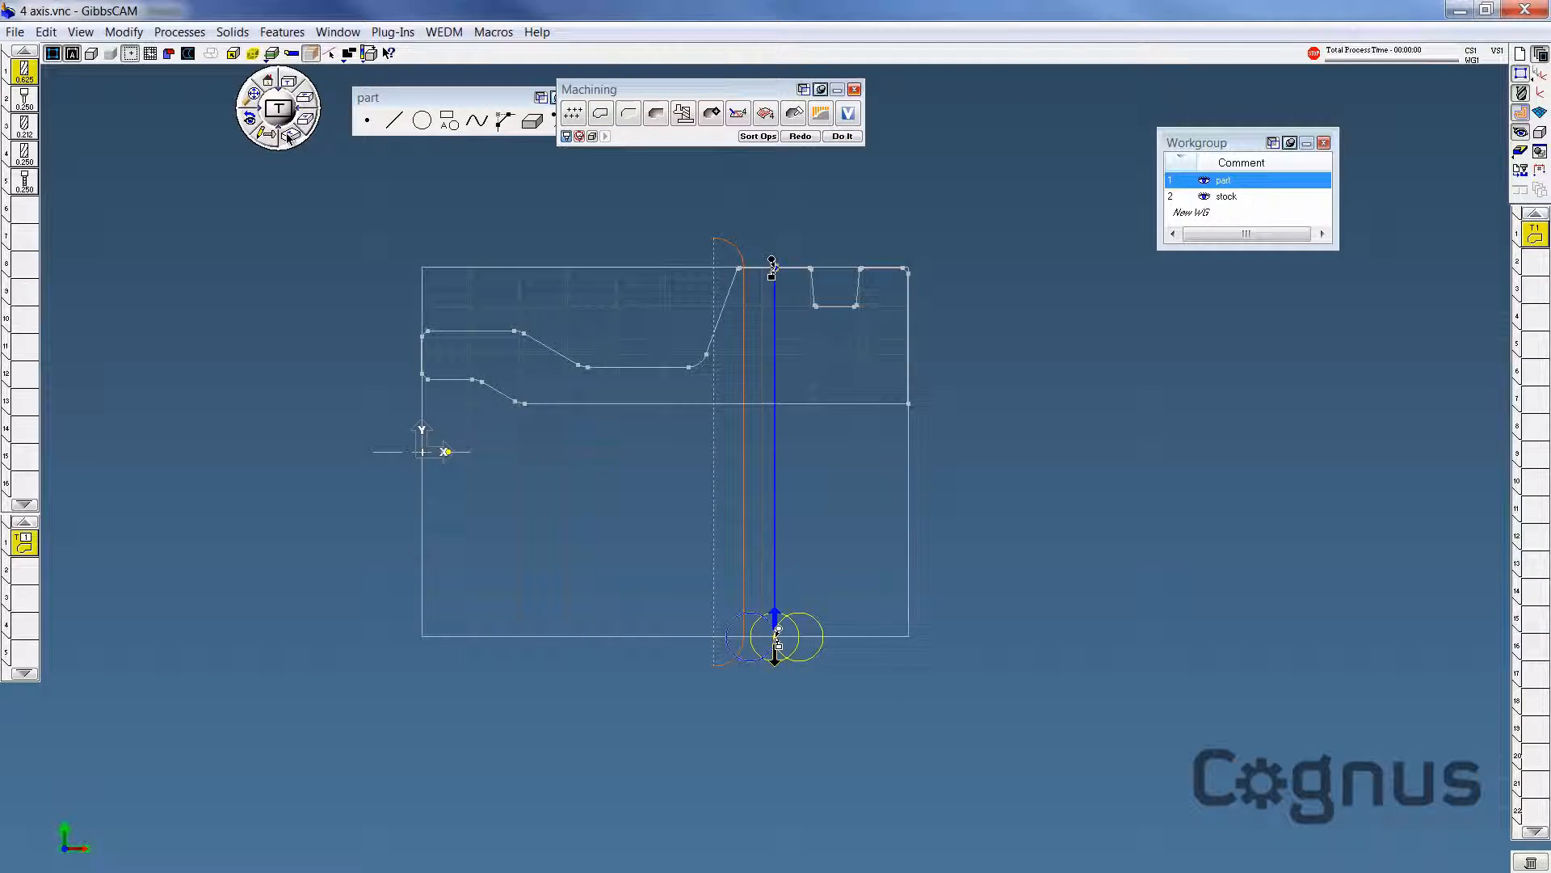
{"action": "left_click", "coordinate": [1521, 151]}
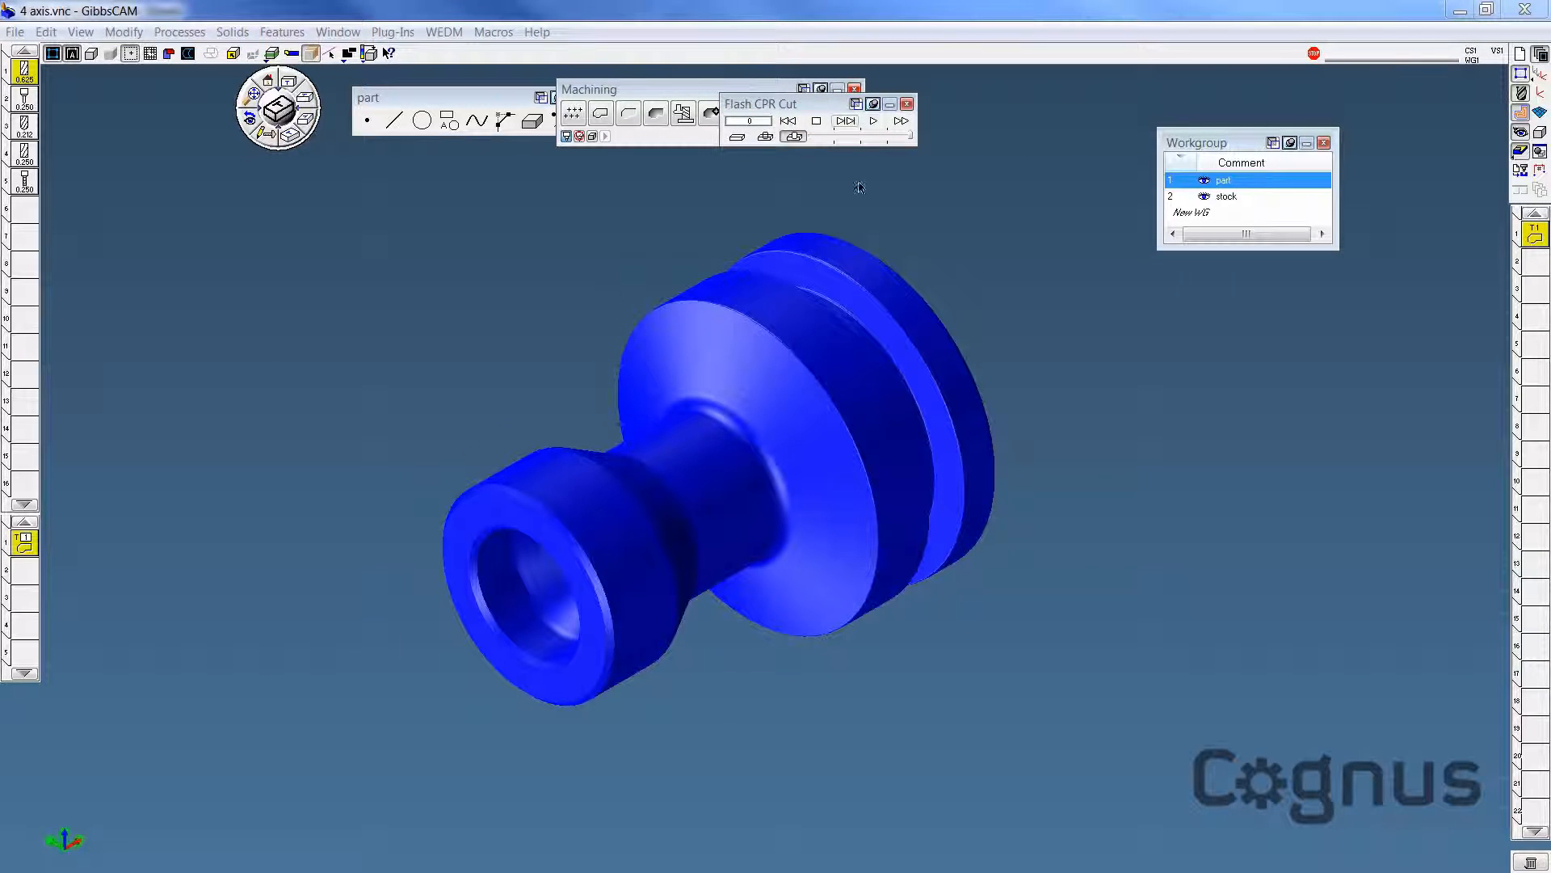
{"action": "left_click", "coordinate": [847, 121]}
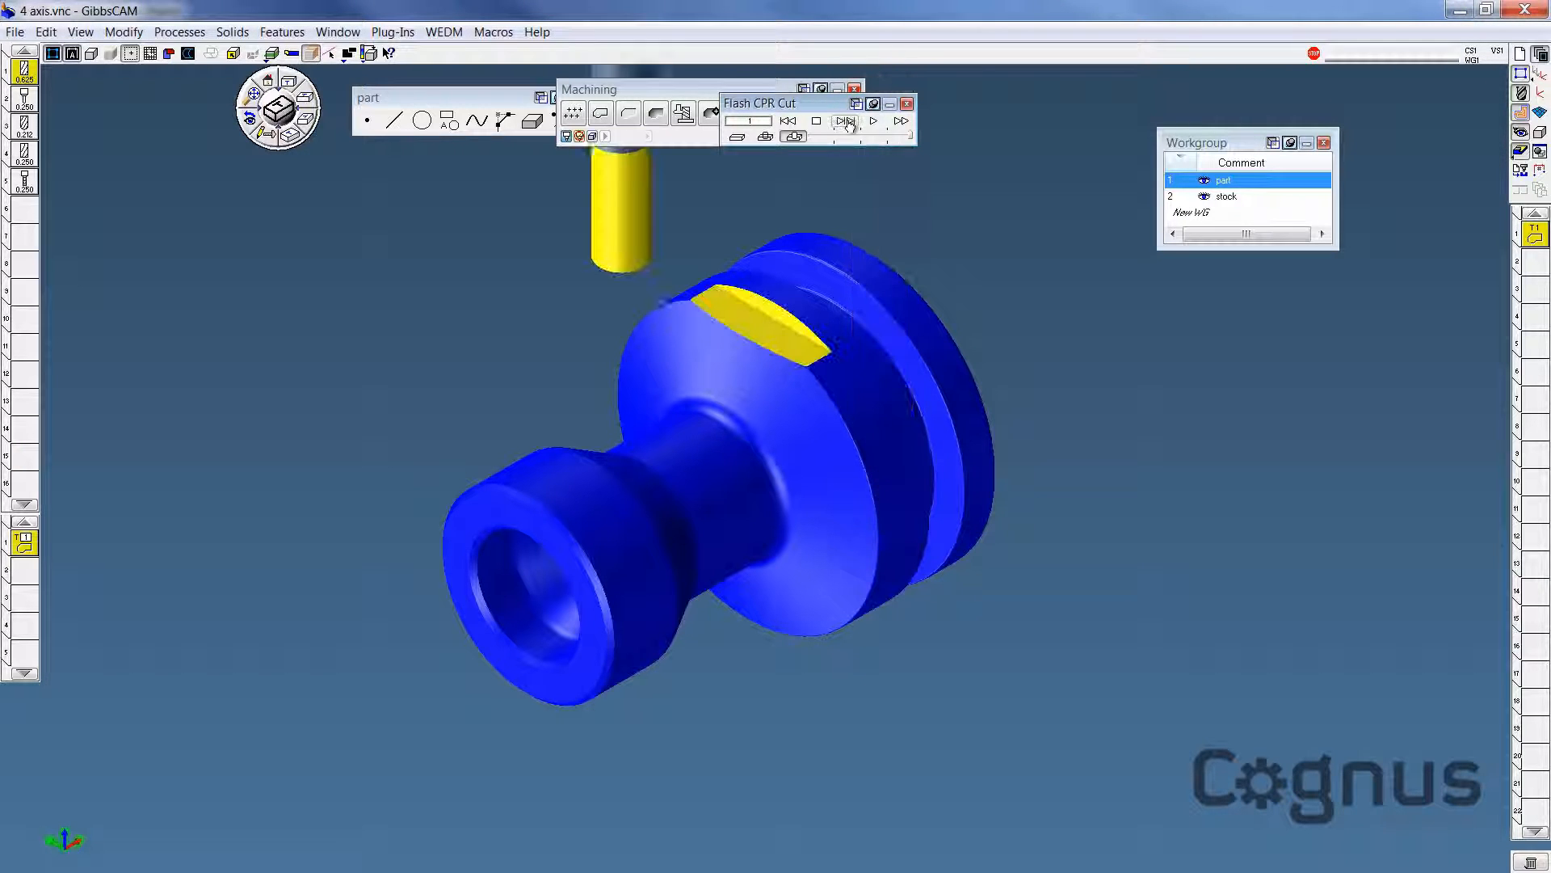
{"action": "left_click", "coordinate": [847, 123]}
{"action": "left_click", "coordinate": [848, 122]}
{"action": "left_click", "coordinate": [847, 122]}
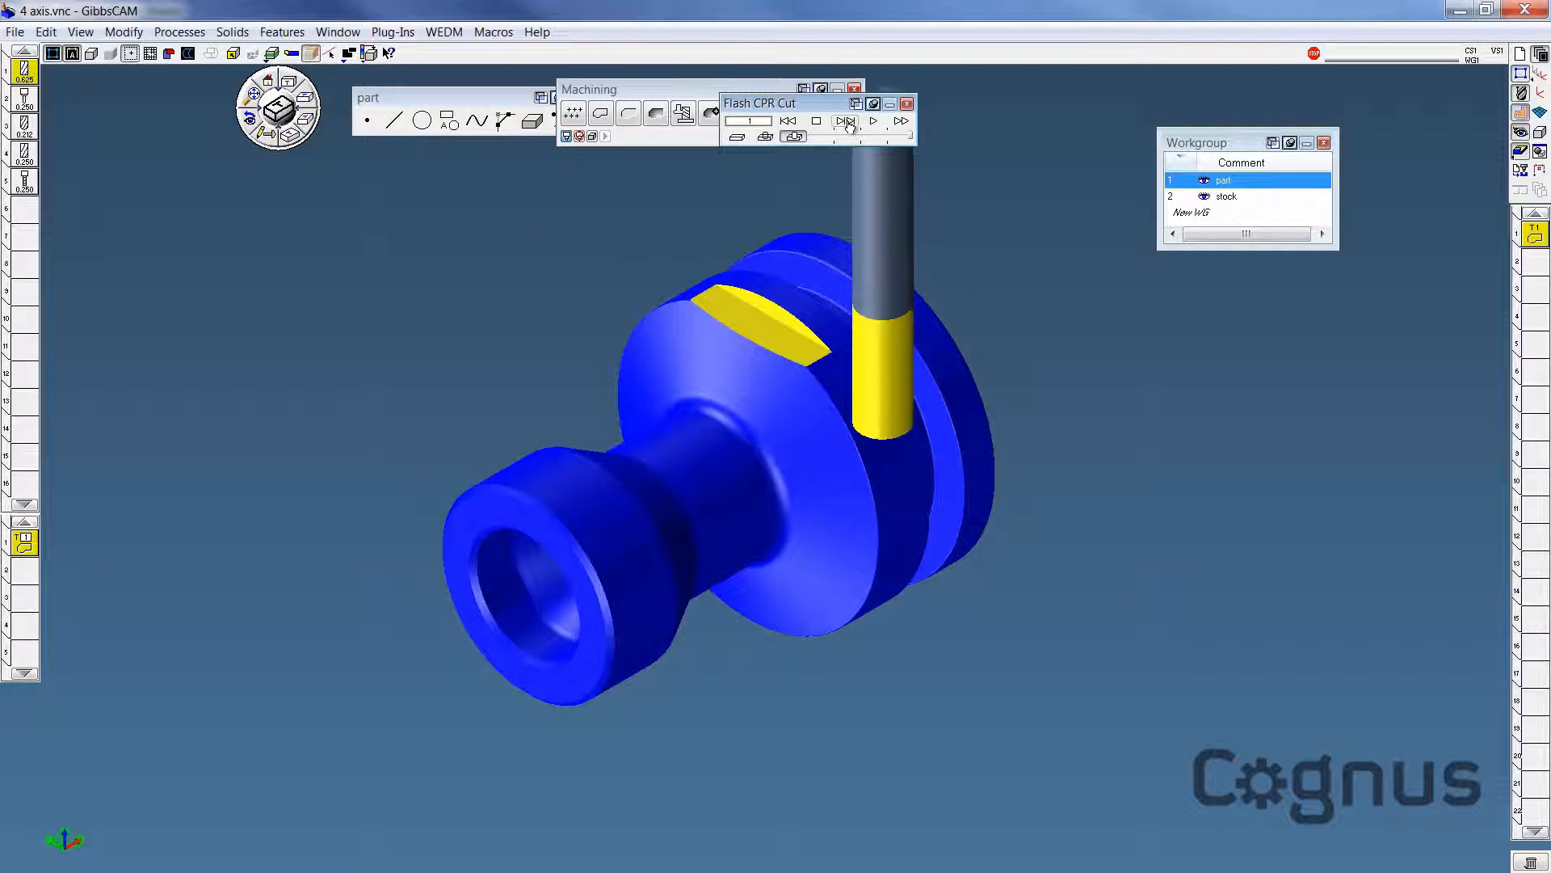
{"action": "left_click", "coordinate": [848, 122]}
{"action": "middle_click_drag", "start_coordinate": [697, 700], "coordinate": [137, 181]}
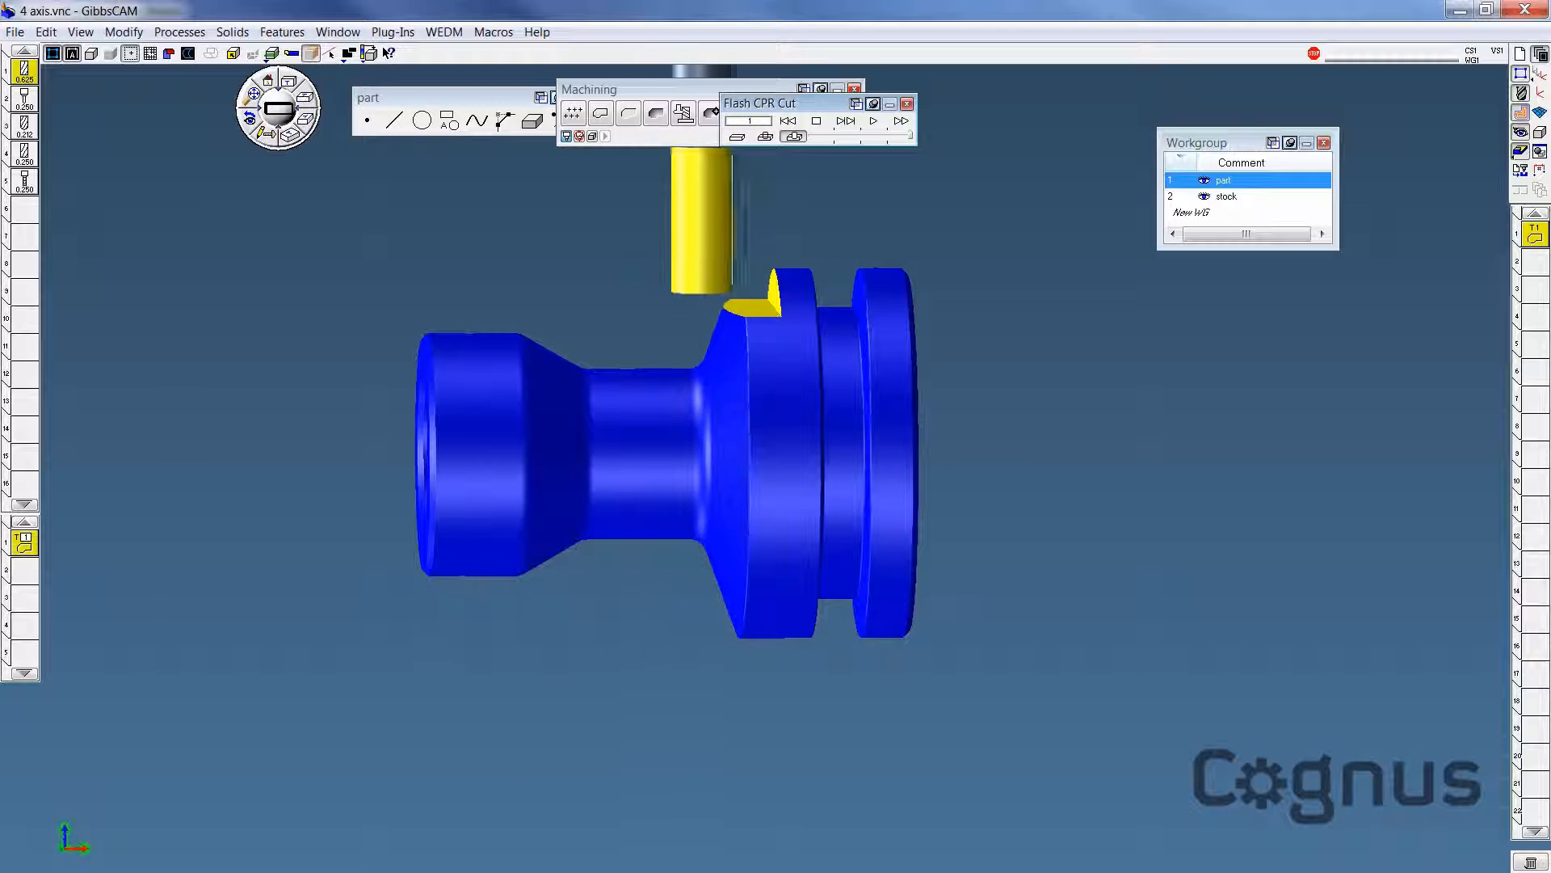
{"action": "left_click", "coordinate": [846, 122]}
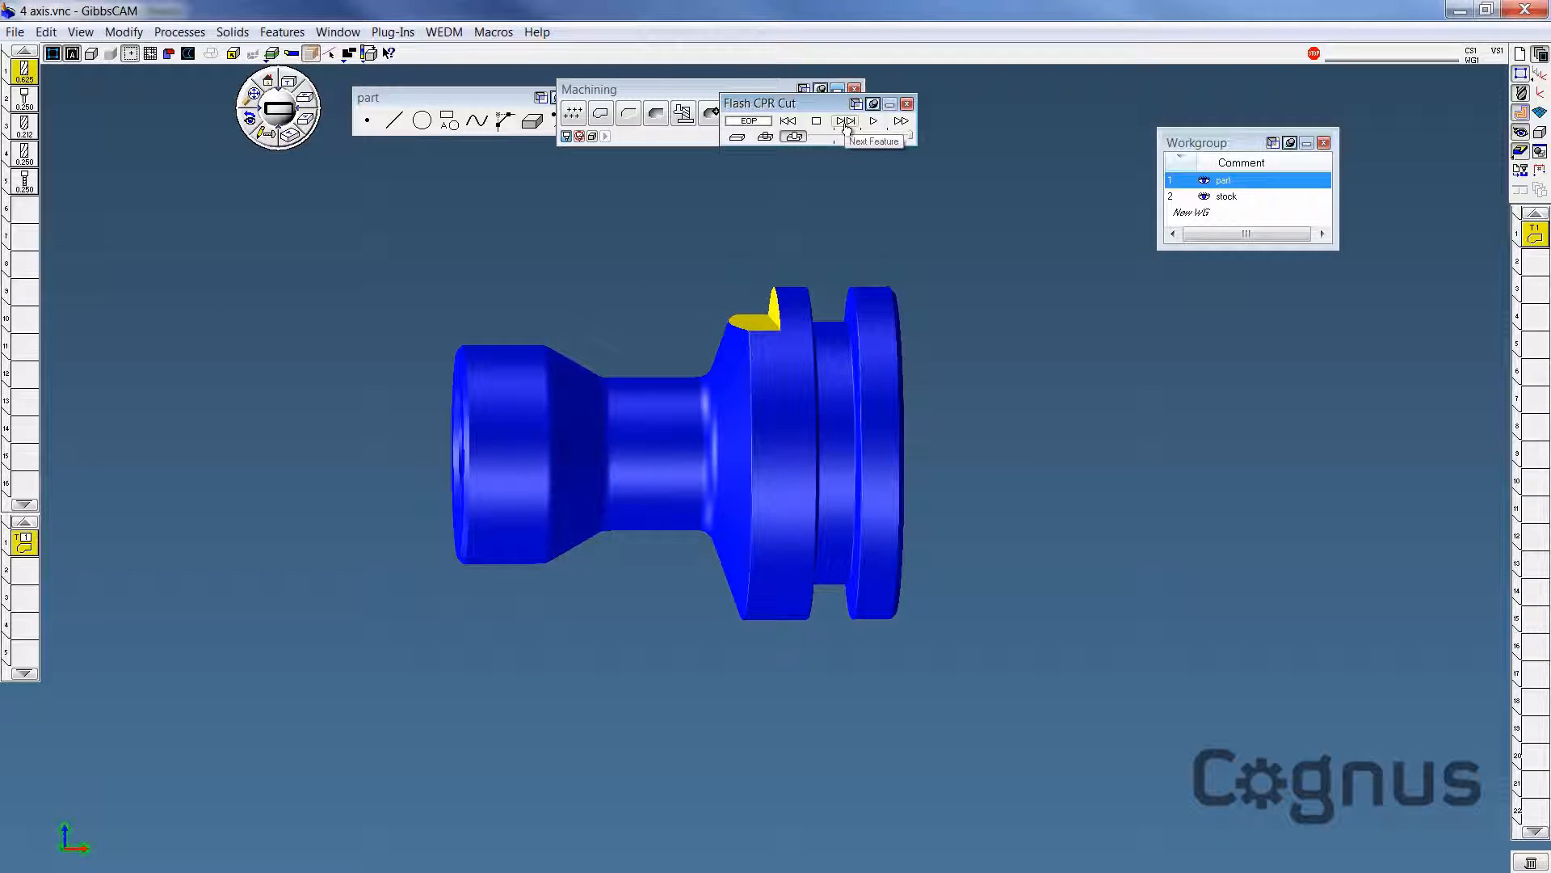
{"action": "middle_click_drag", "start_coordinate": [538, 395], "coordinate": [963, 467]}
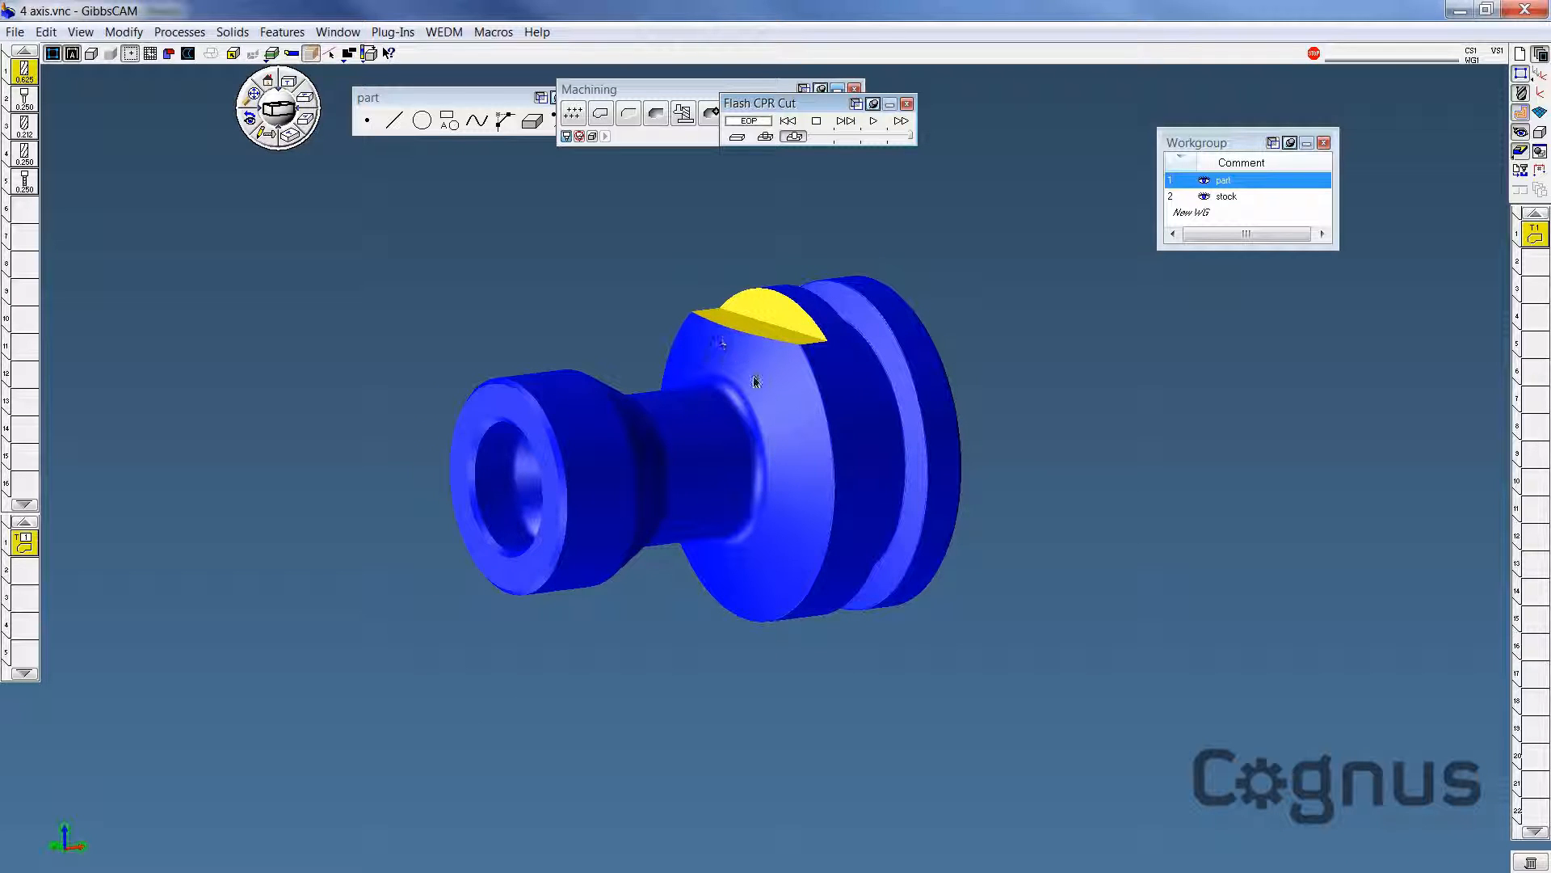
{"action": "middle_click_drag", "start_coordinate": [1039, 529], "coordinate": [598, 558]}
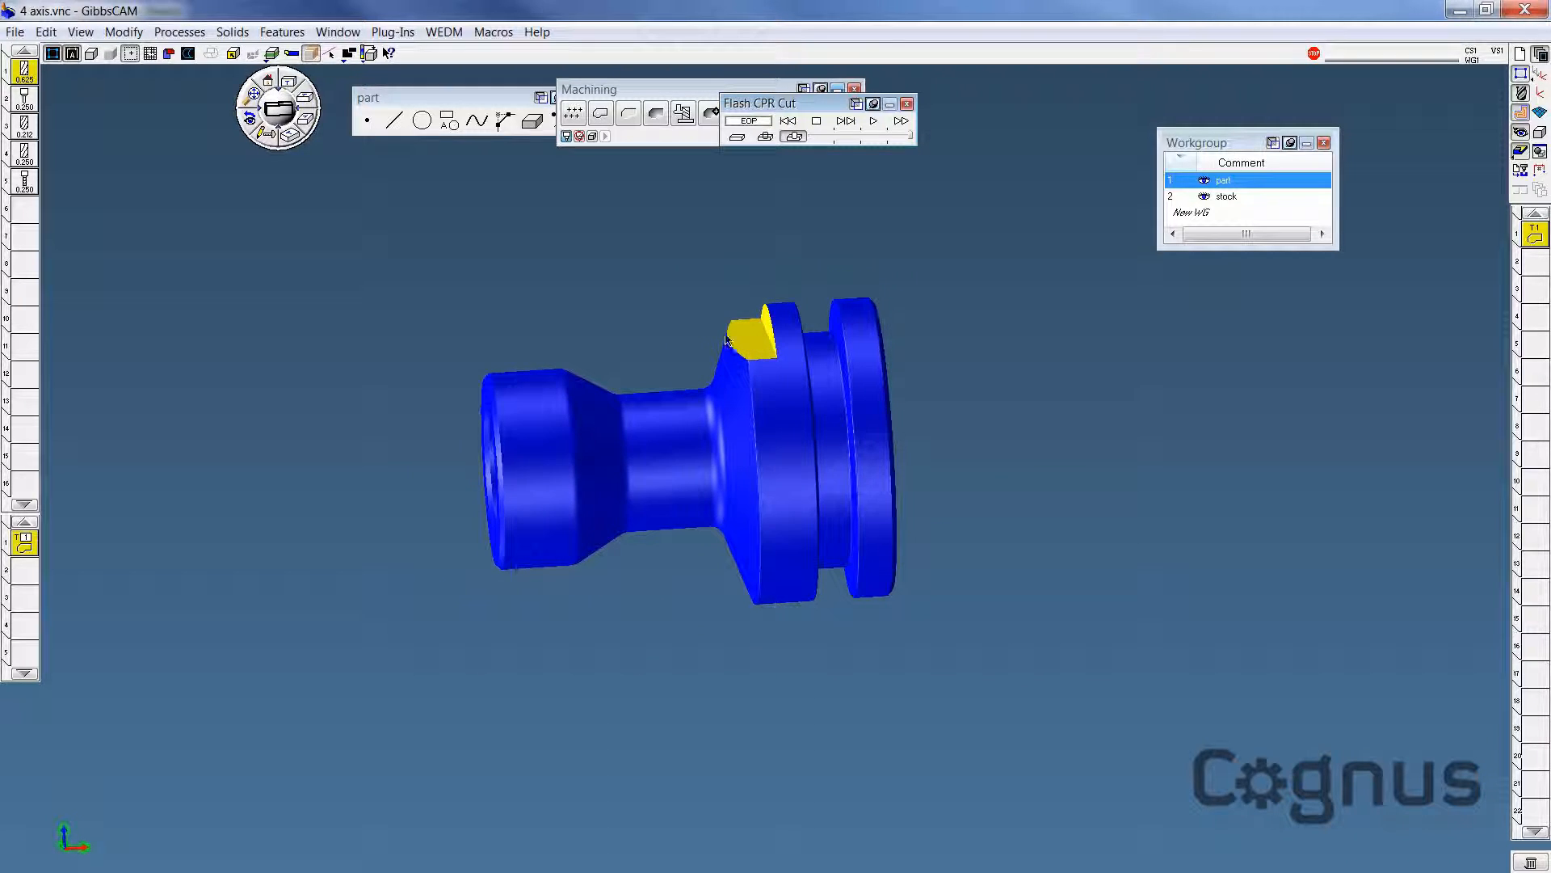
Step: Set the contour process's number of extra offsets to 1 and regenerate the toolpath
{"action": "double_click", "coordinate": [22, 545]}
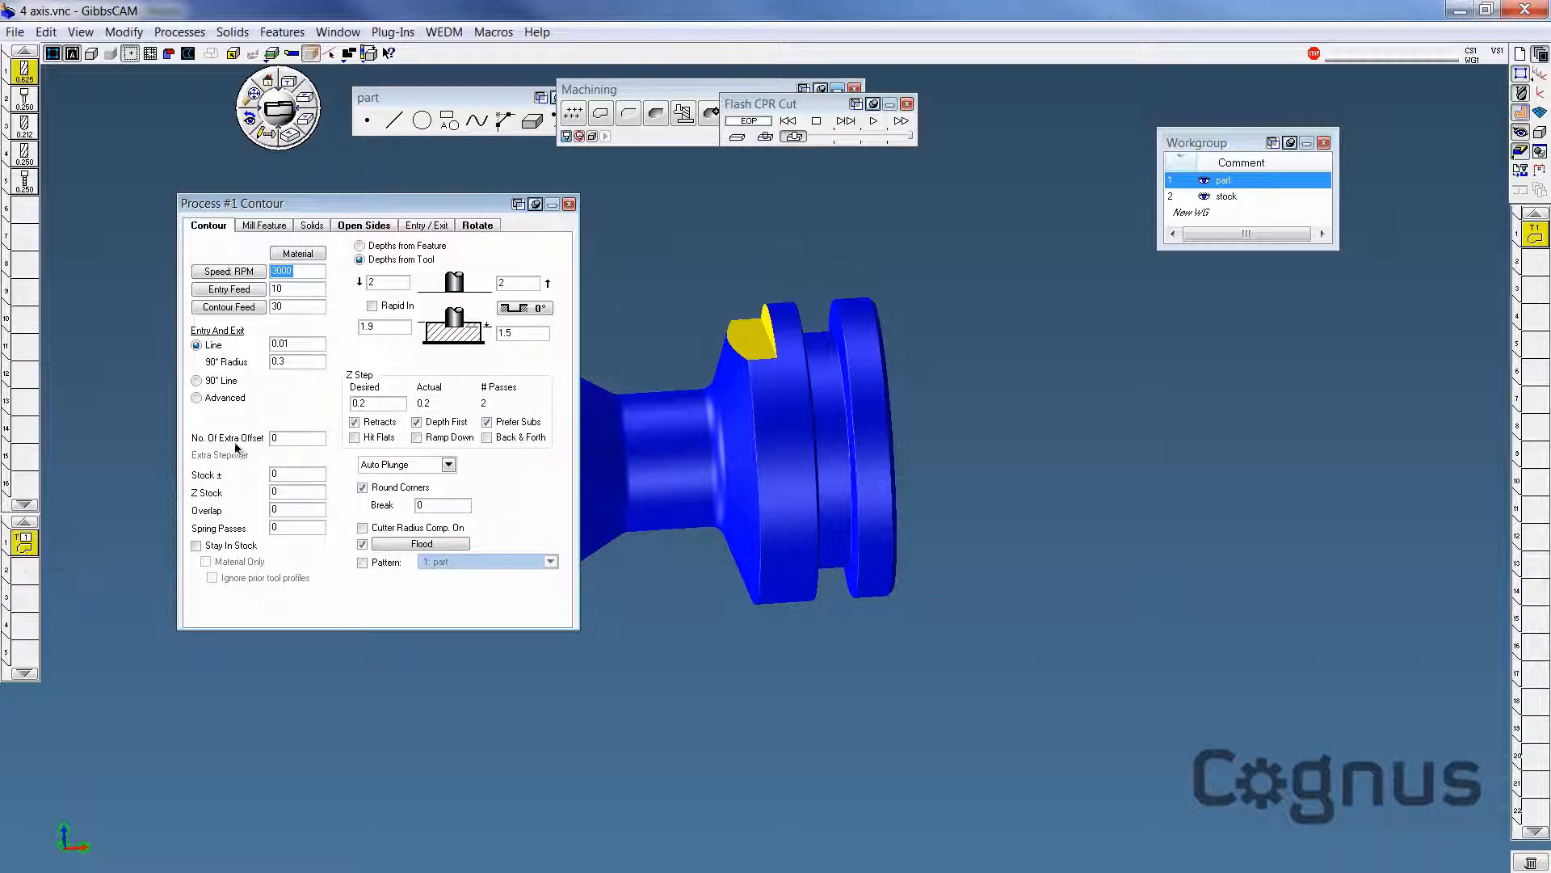
{"action": "left_click", "coordinate": [283, 437]}
{"action": "type", "text": "1"}
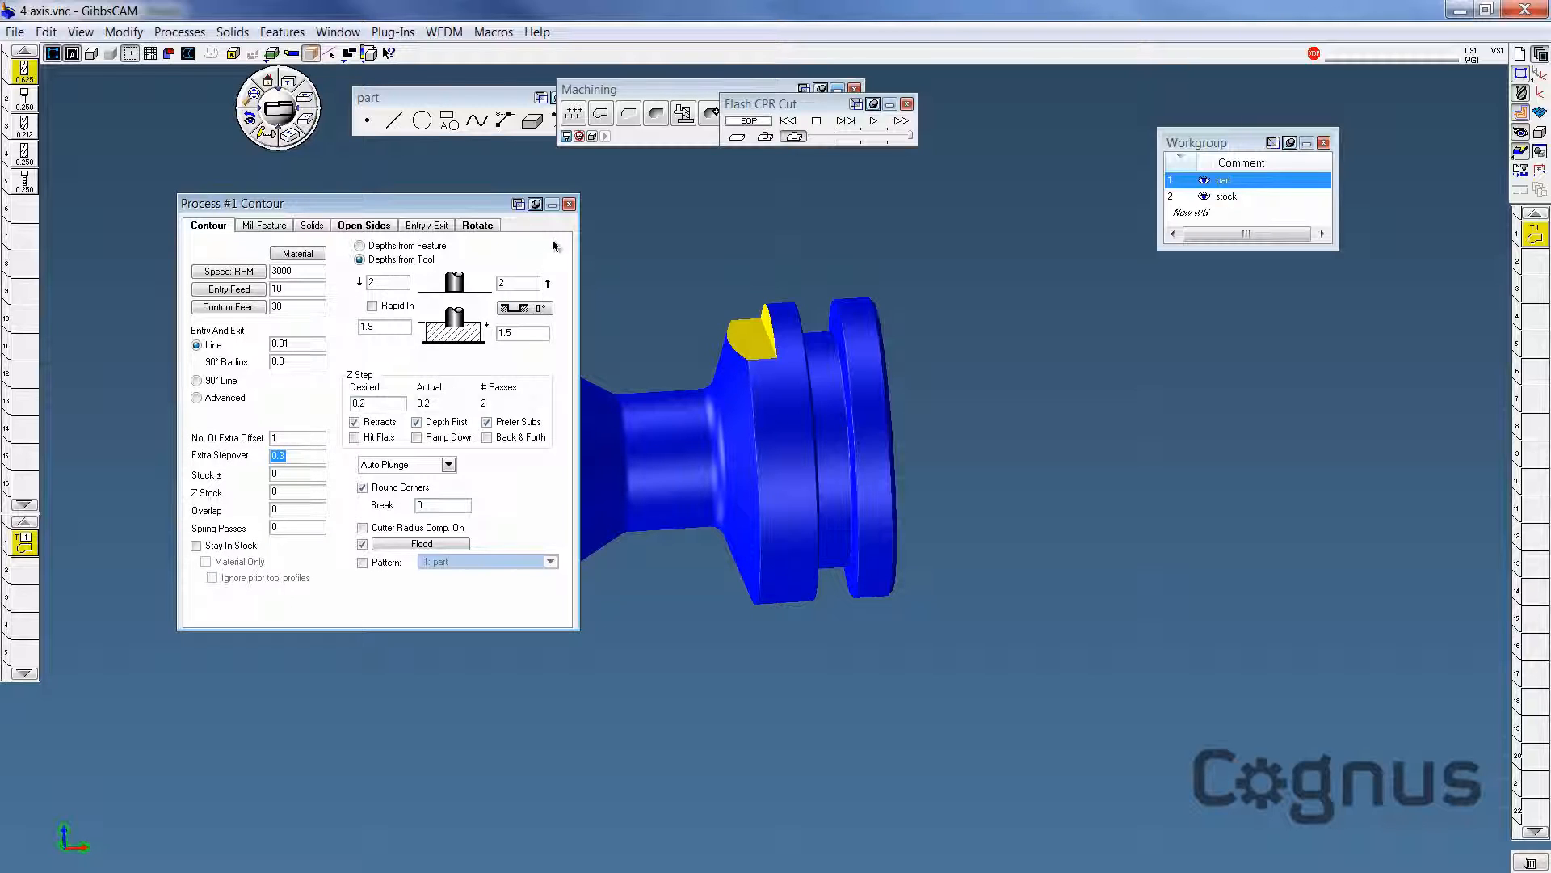
{"action": "left_click", "coordinate": [570, 204]}
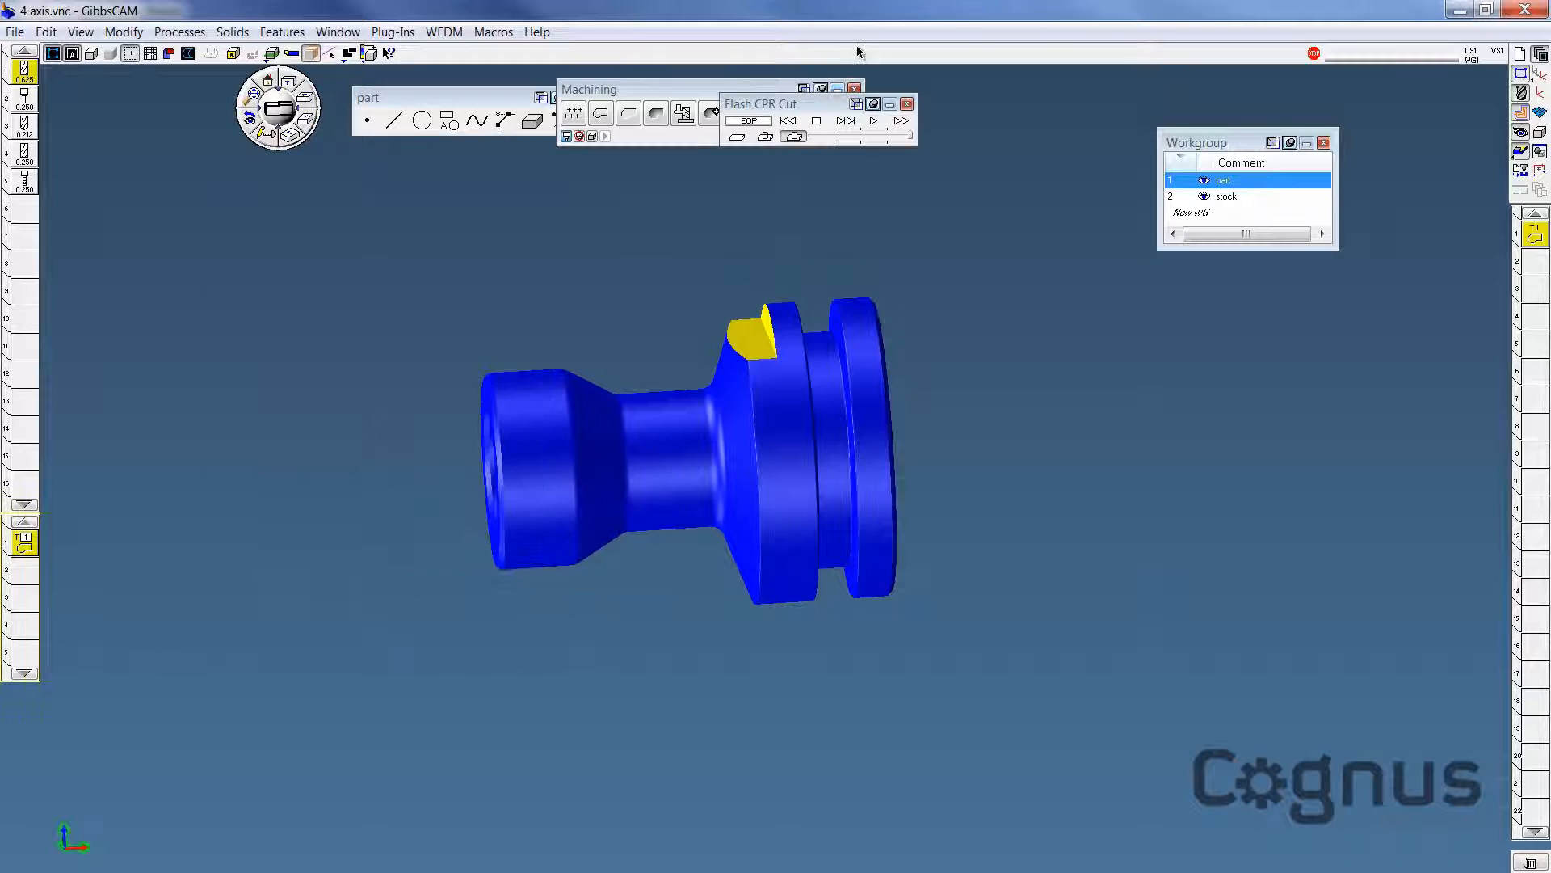
{"action": "left_click", "coordinate": [906, 103]}
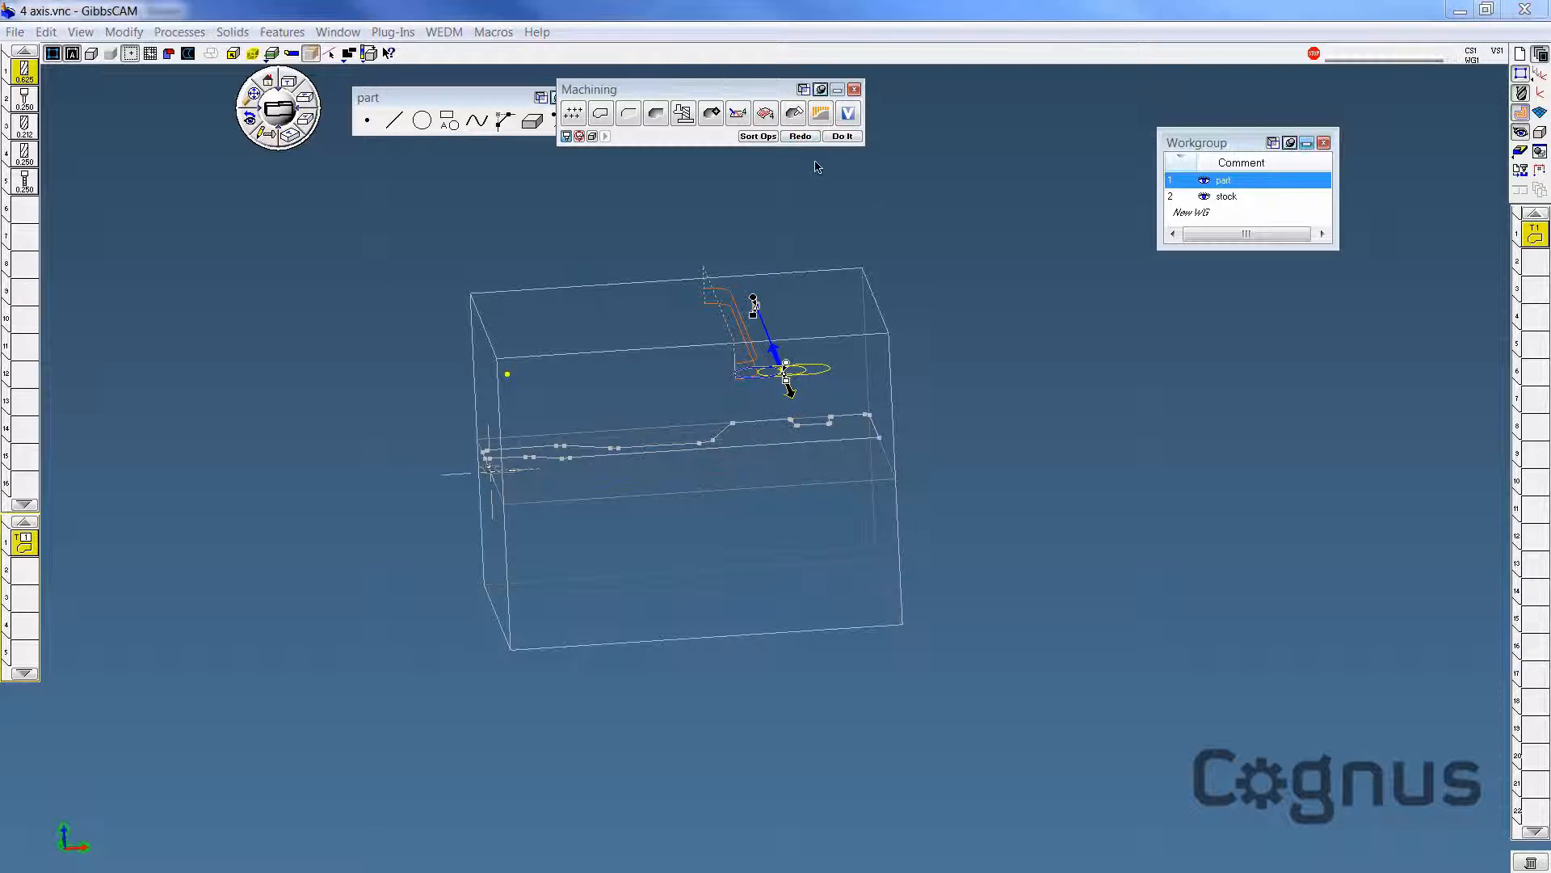
{"action": "left_click", "coordinate": [802, 139]}
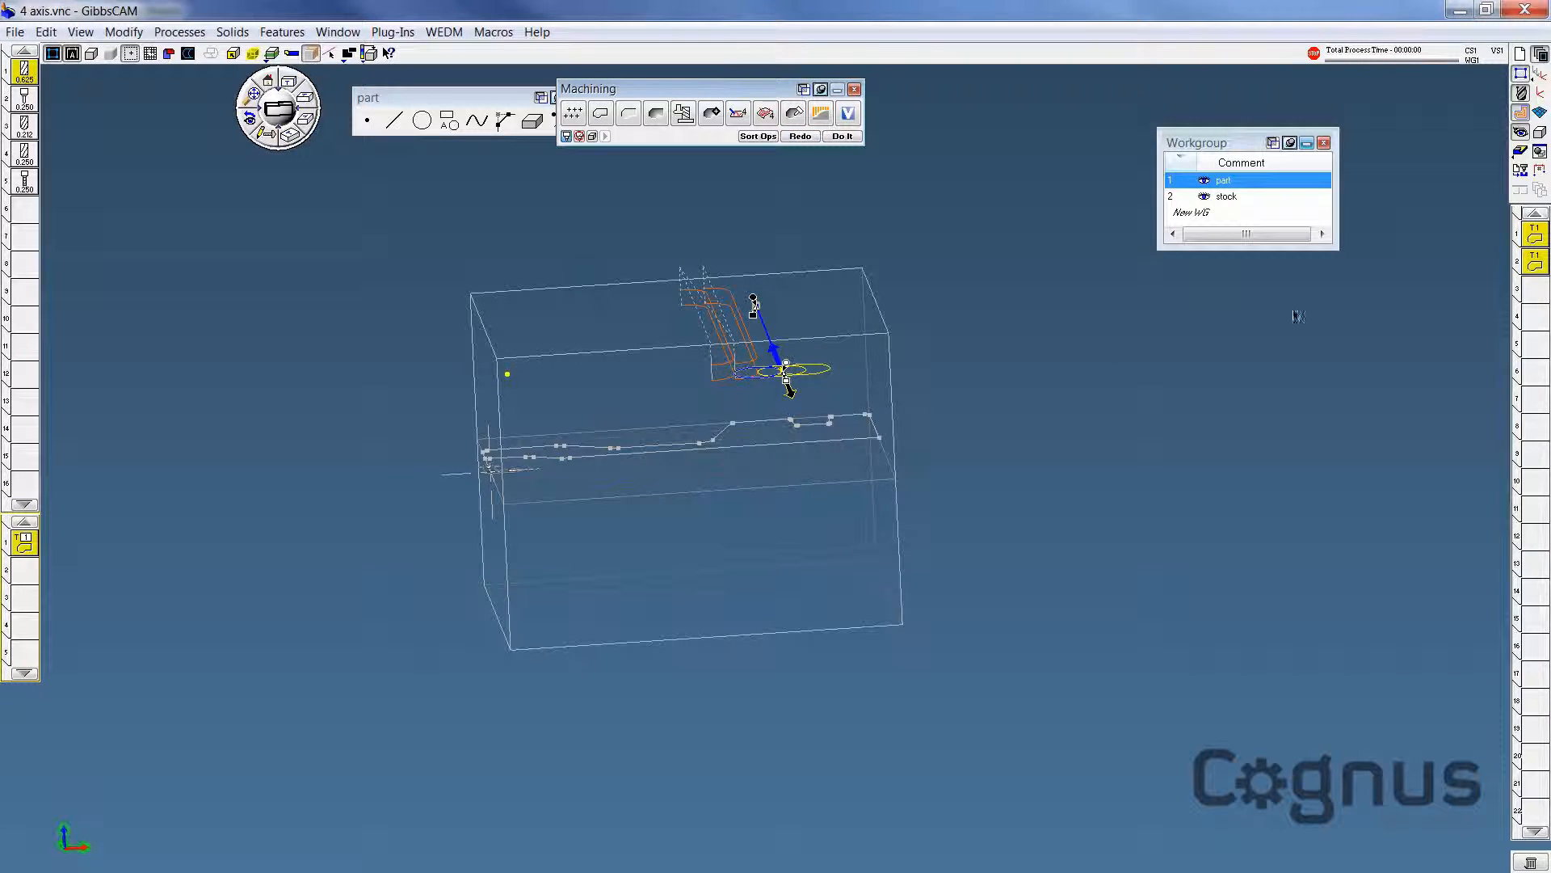
Step: Simulate the regenerated contour with its extra offset pass, and close the simulation
{"action": "left_click", "coordinate": [1520, 151]}
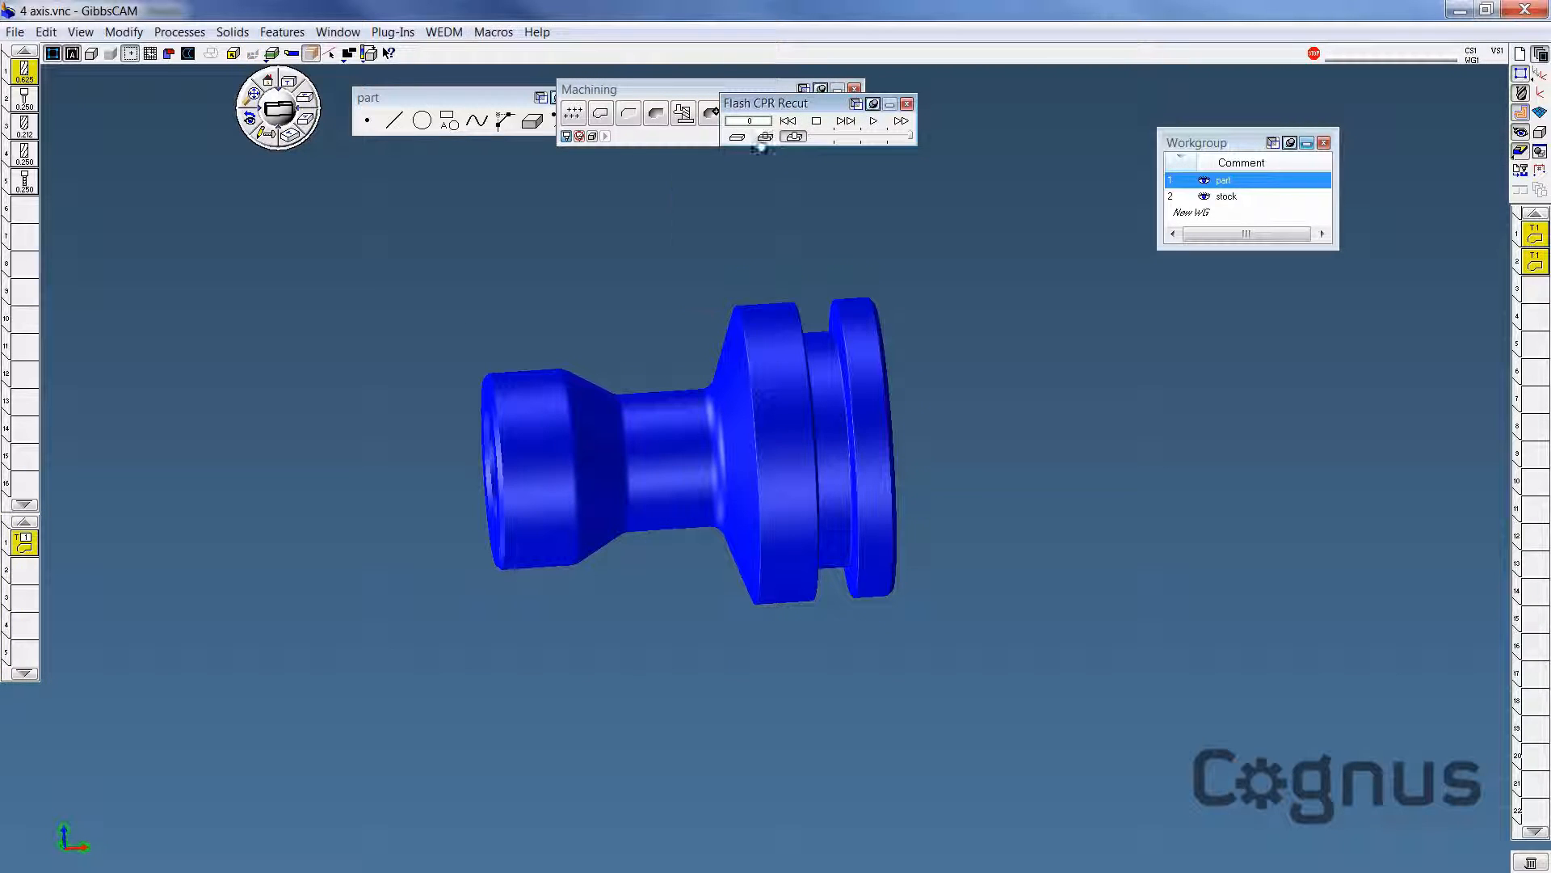
{"action": "left_click", "coordinate": [845, 122]}
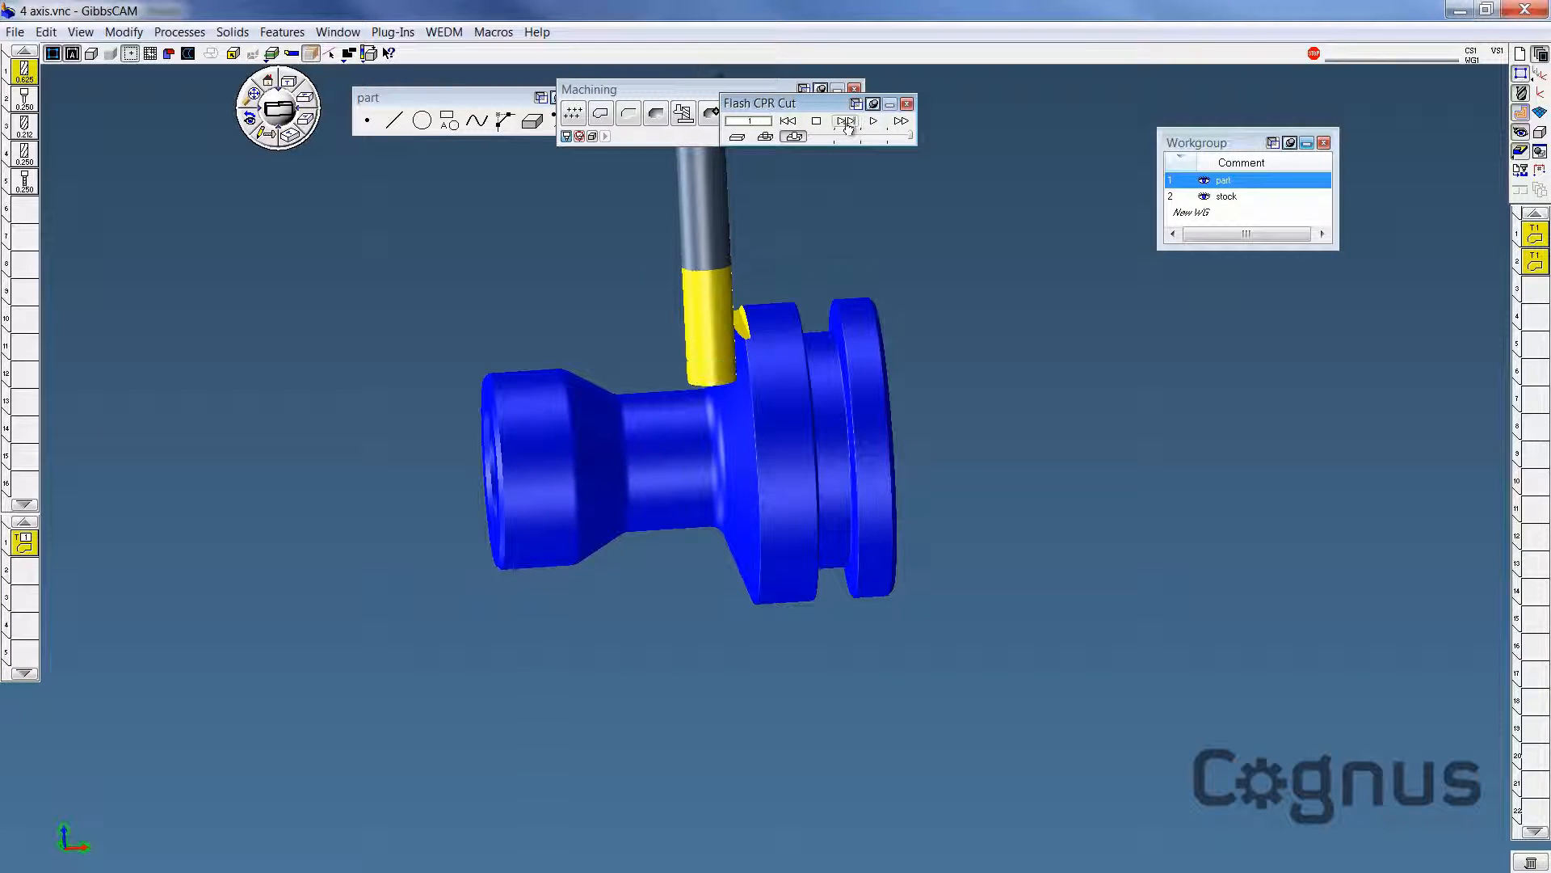
{"action": "left_click", "coordinate": [907, 106]}
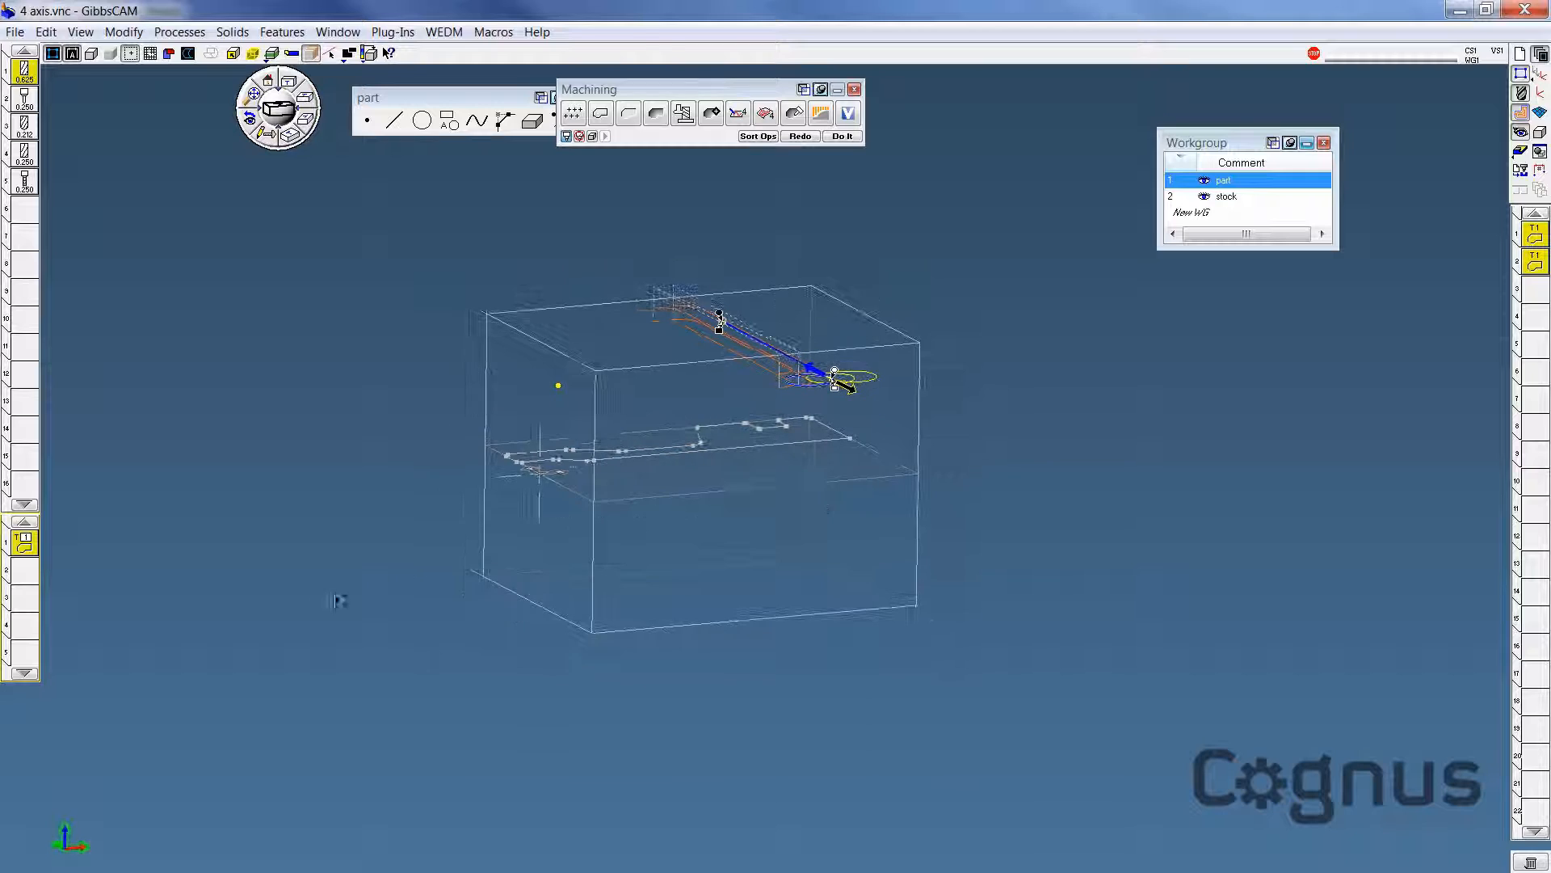
Step: Duplicate the contour 1 time around the A axis onto the opposite side of the part, and regenerate the toolpath
{"action": "double_click", "coordinate": [26, 543]}
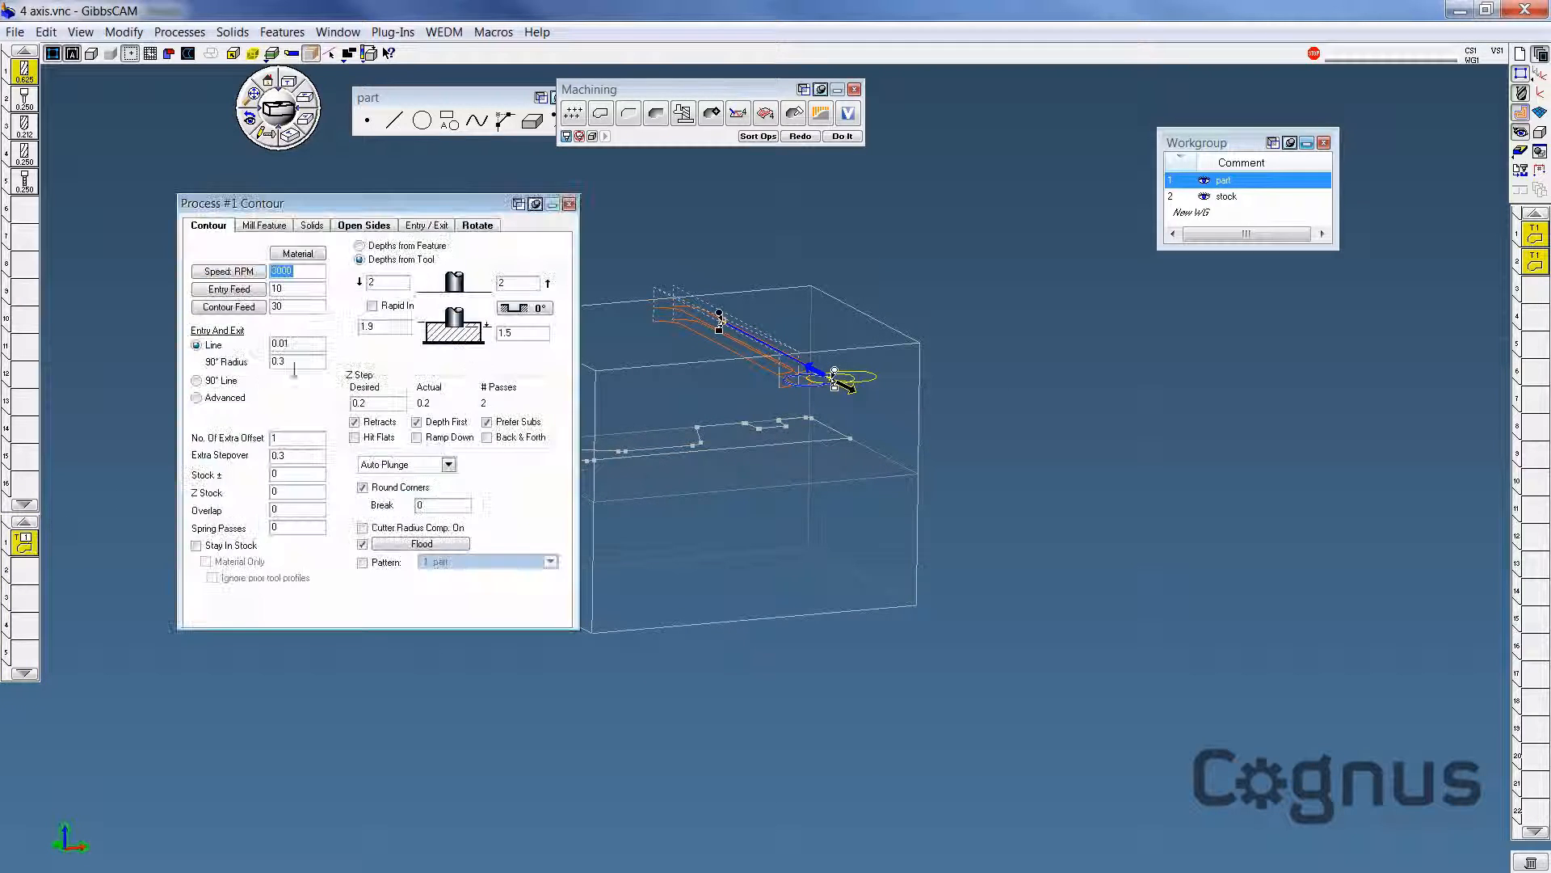
{"action": "left_click", "coordinate": [477, 226]}
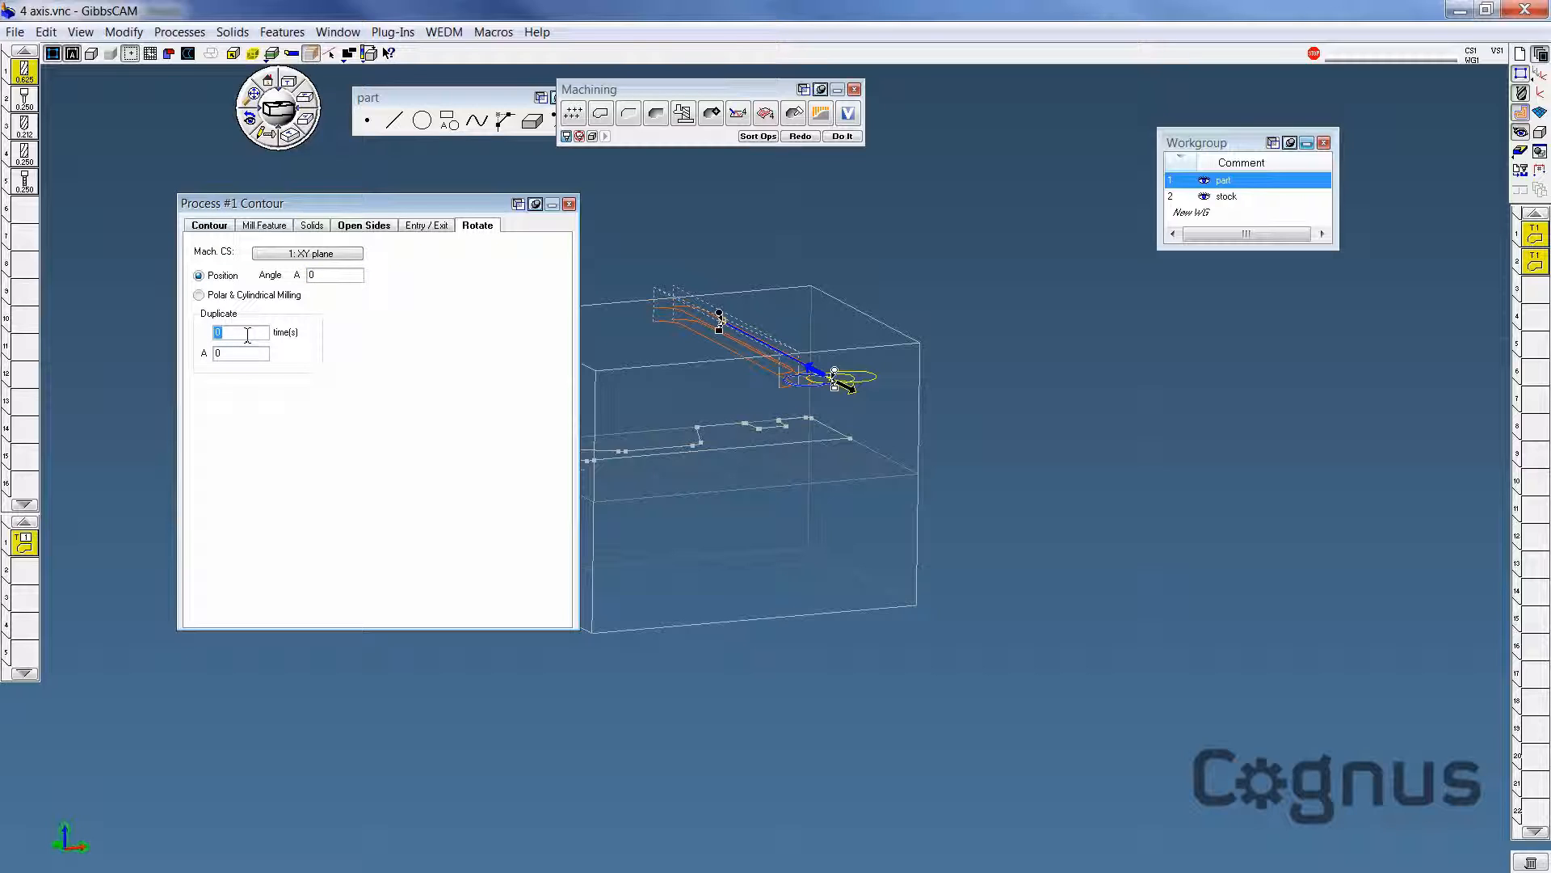
{"action": "type", "text": "1"}
{"action": "left_click", "coordinate": [247, 356]}
{"action": "left_click", "coordinate": [570, 205]}
{"action": "left_click", "coordinate": [797, 137]}
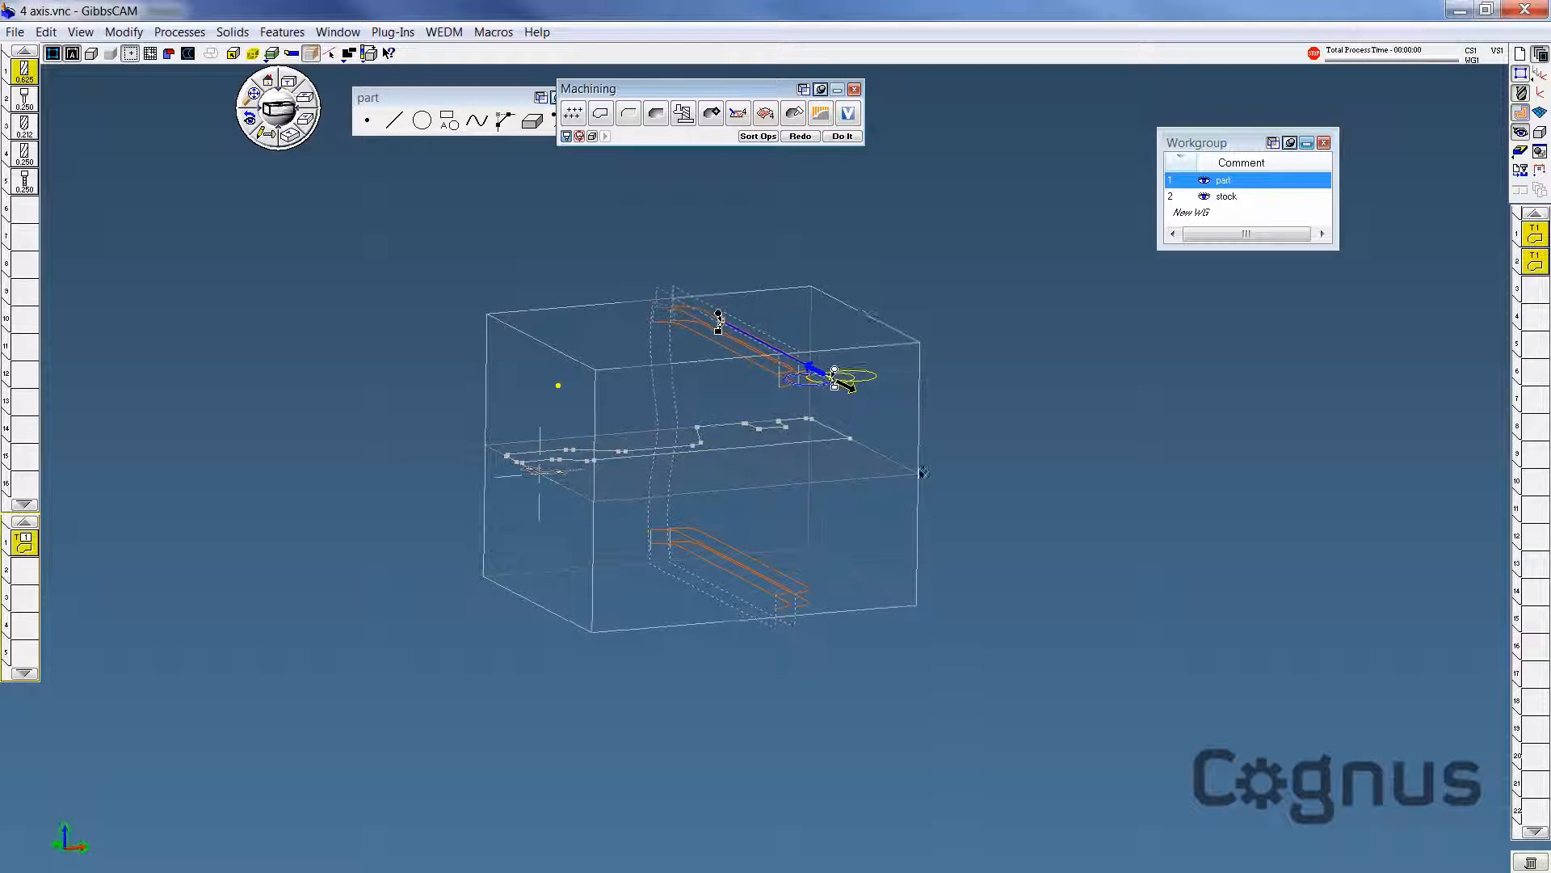
Step: Replay the cut part simulation feature by feature through both duplicated flats, slowing the playback, and close the simulation
{"action": "middle_click_drag", "start_coordinate": [923, 472], "coordinate": [1014, 562]}
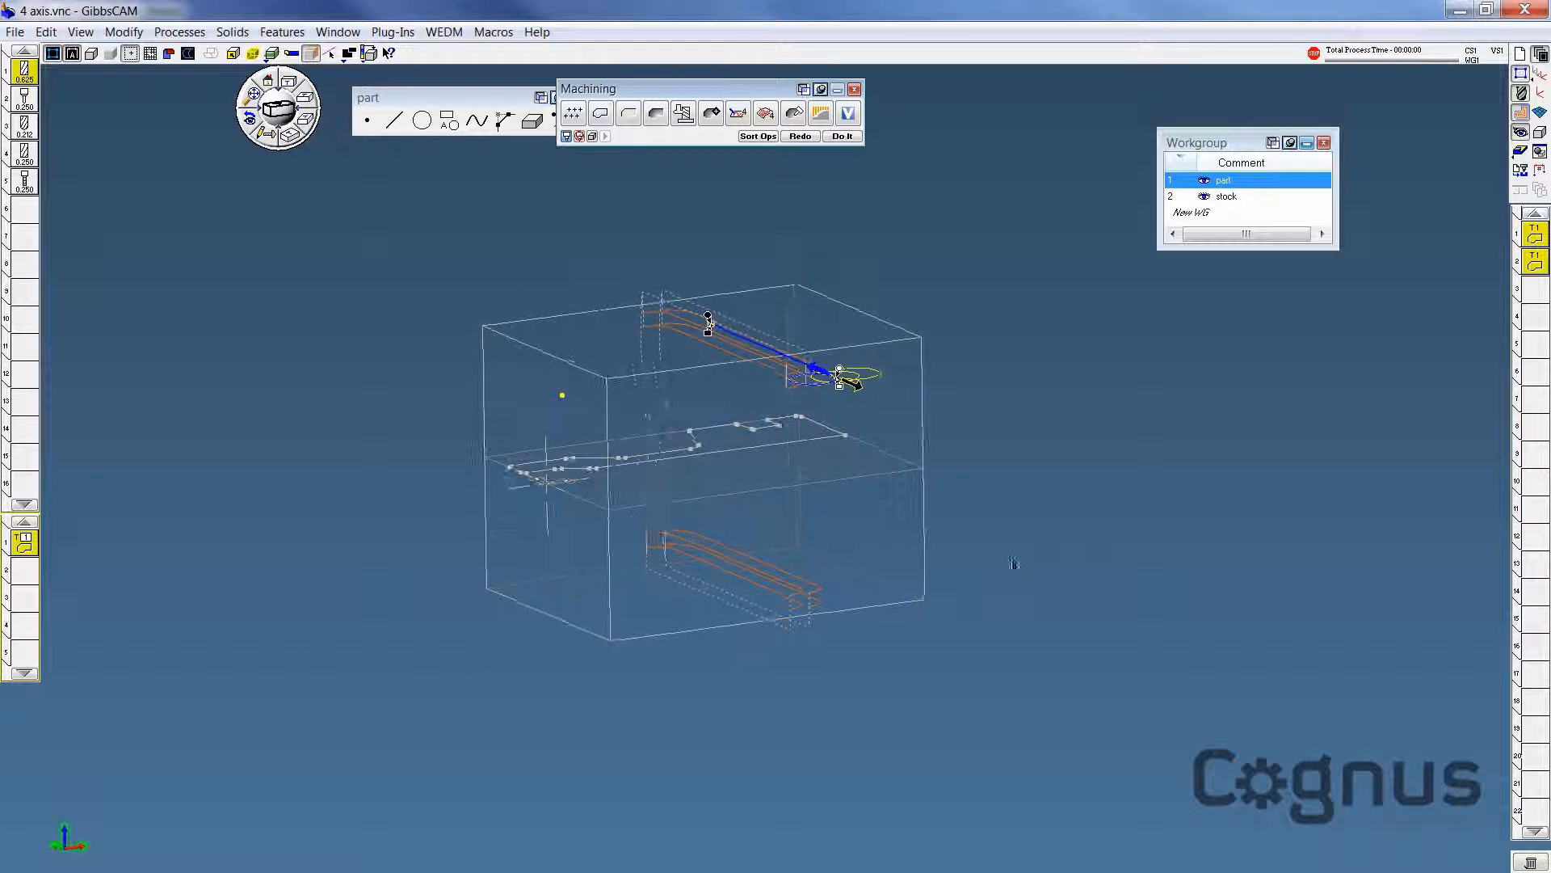
{"action": "left_click", "coordinate": [1520, 152]}
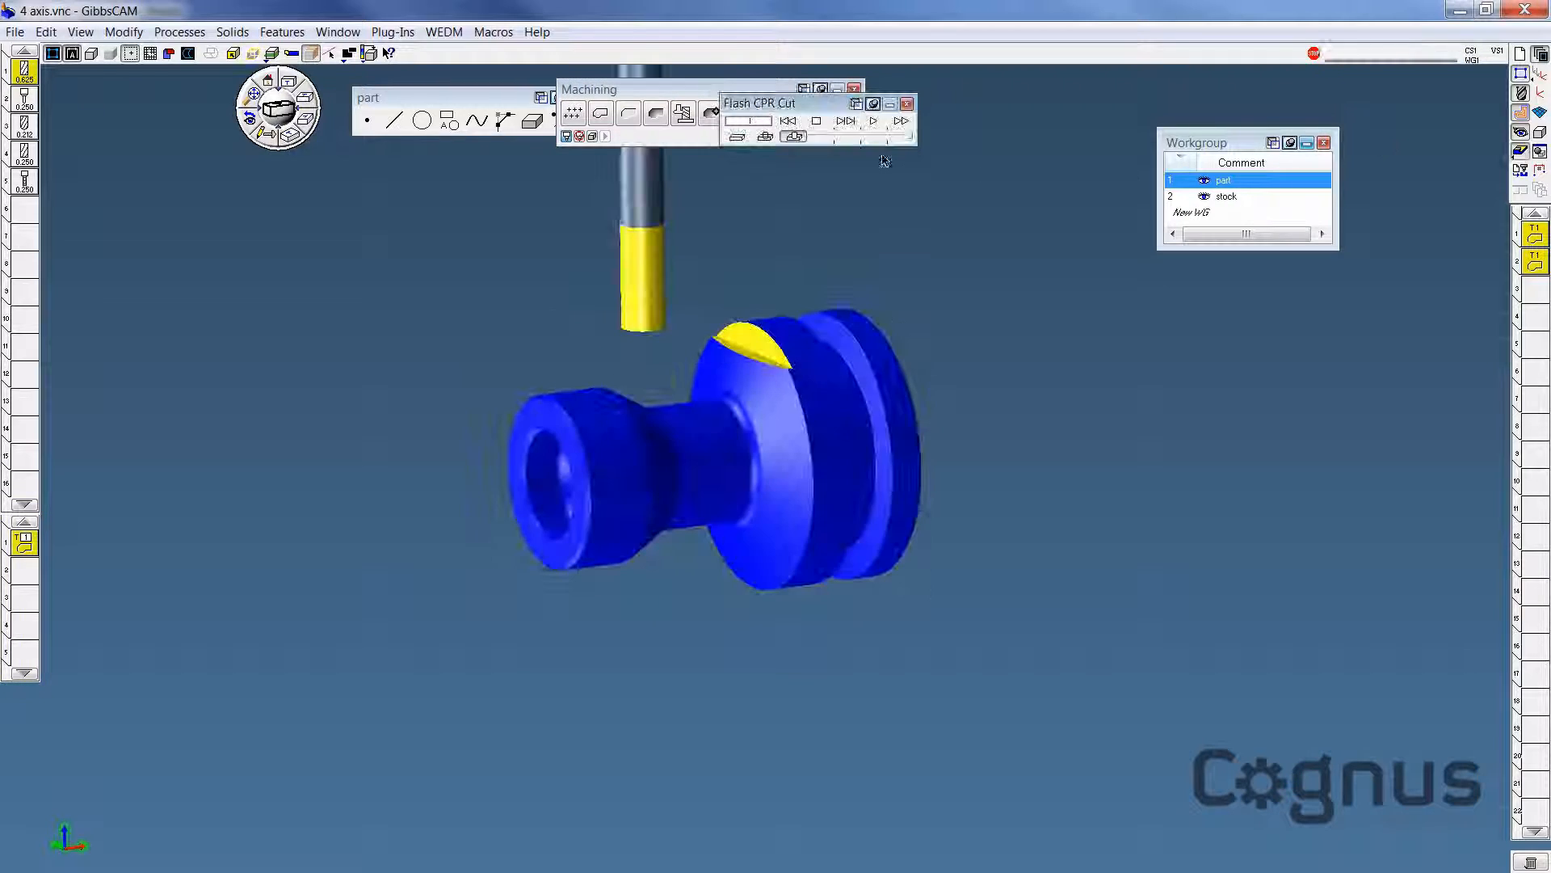
{"action": "left_click", "coordinate": [788, 121]}
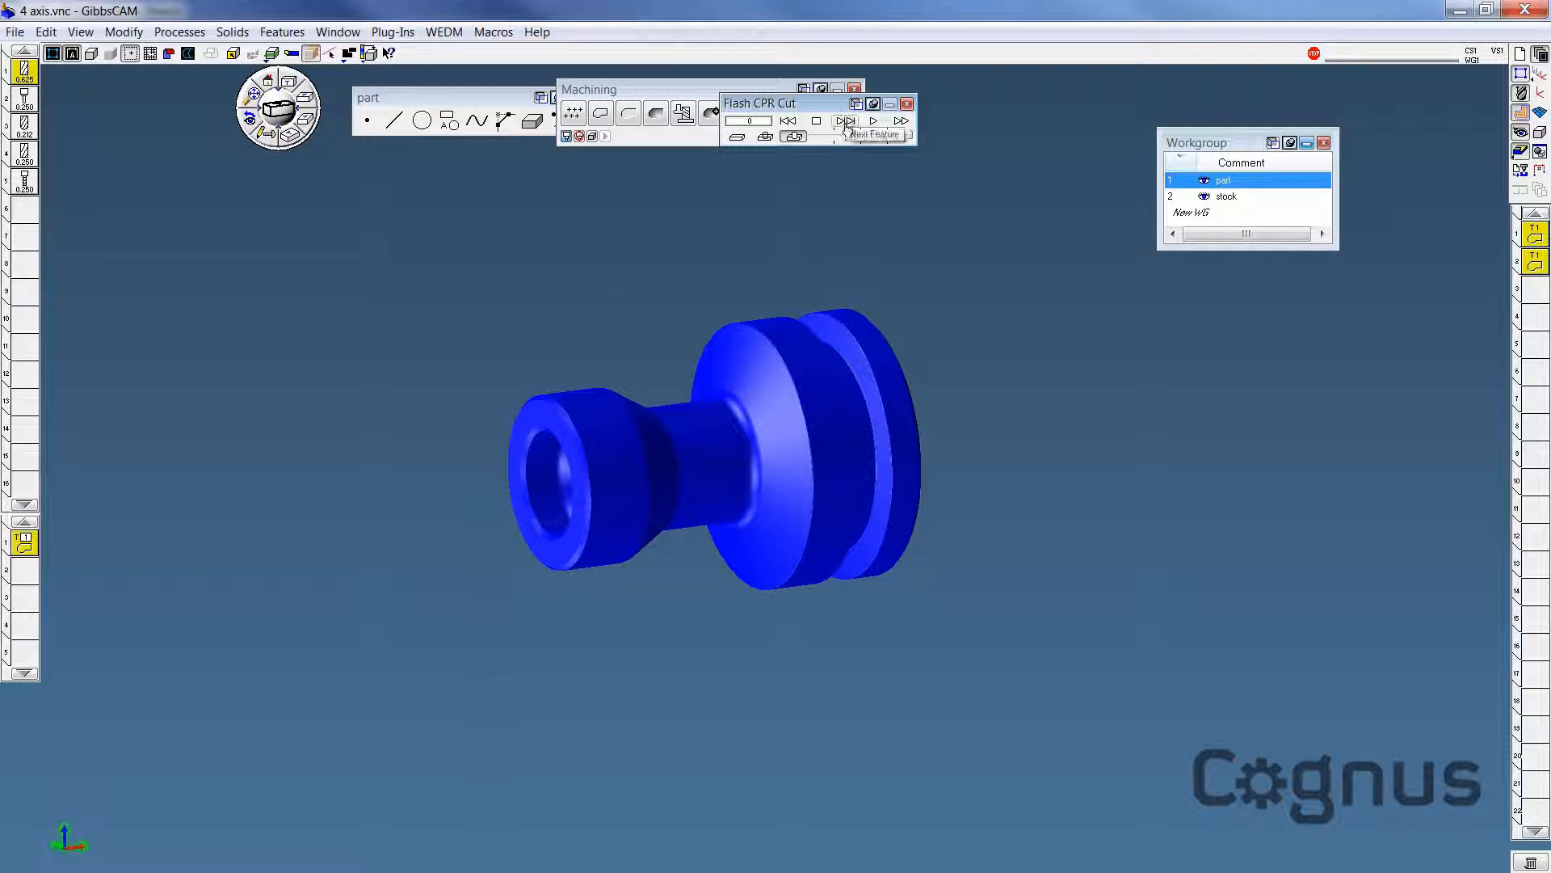
{"action": "left_click", "coordinate": [846, 126]}
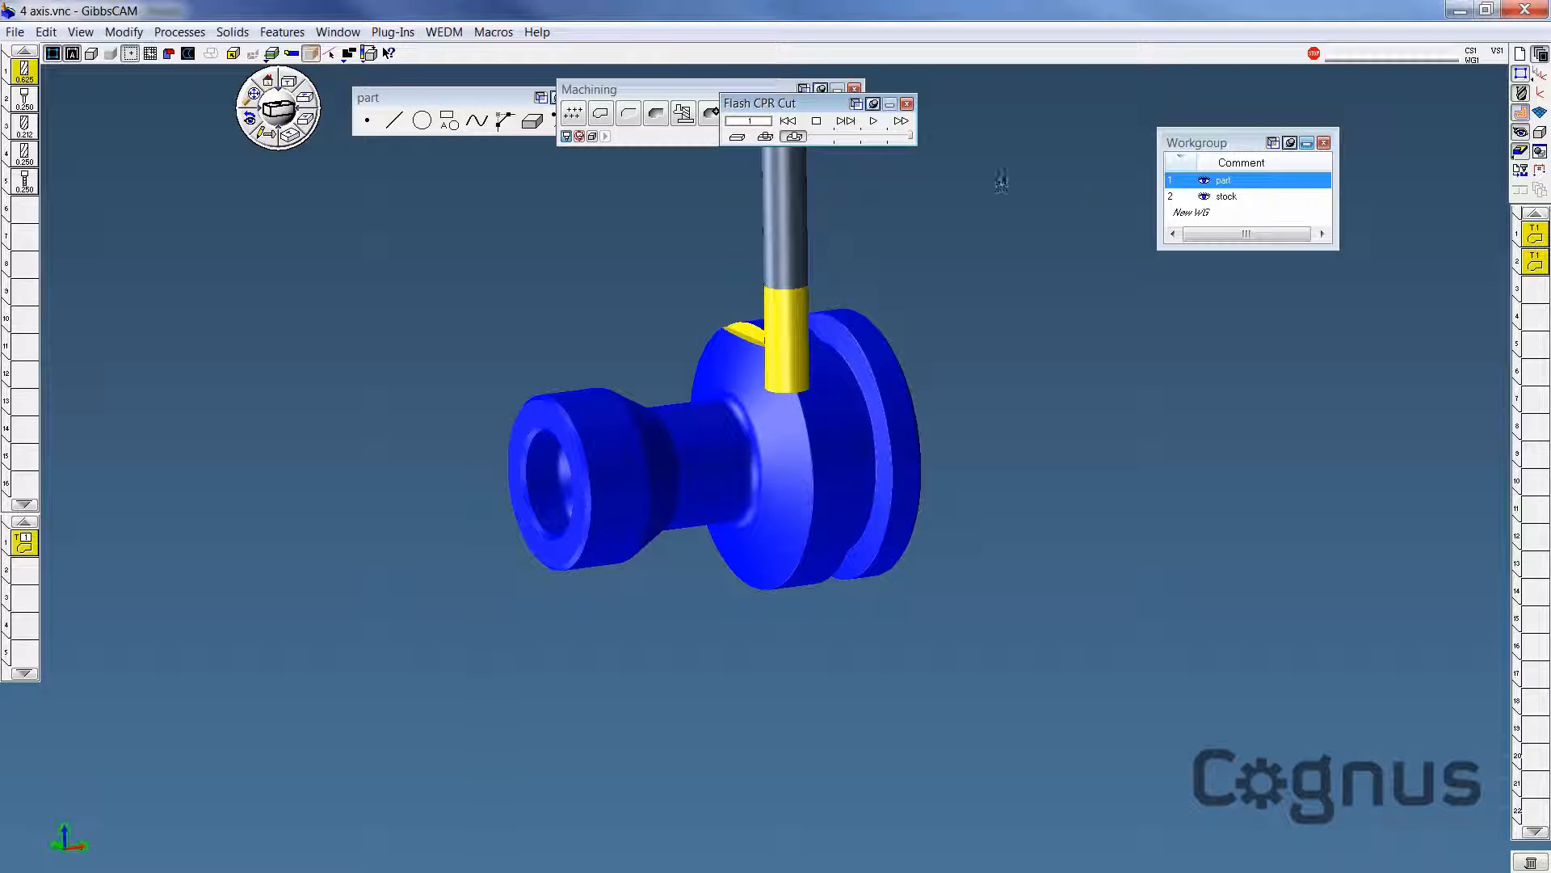
{"action": "left_click", "coordinate": [841, 123]}
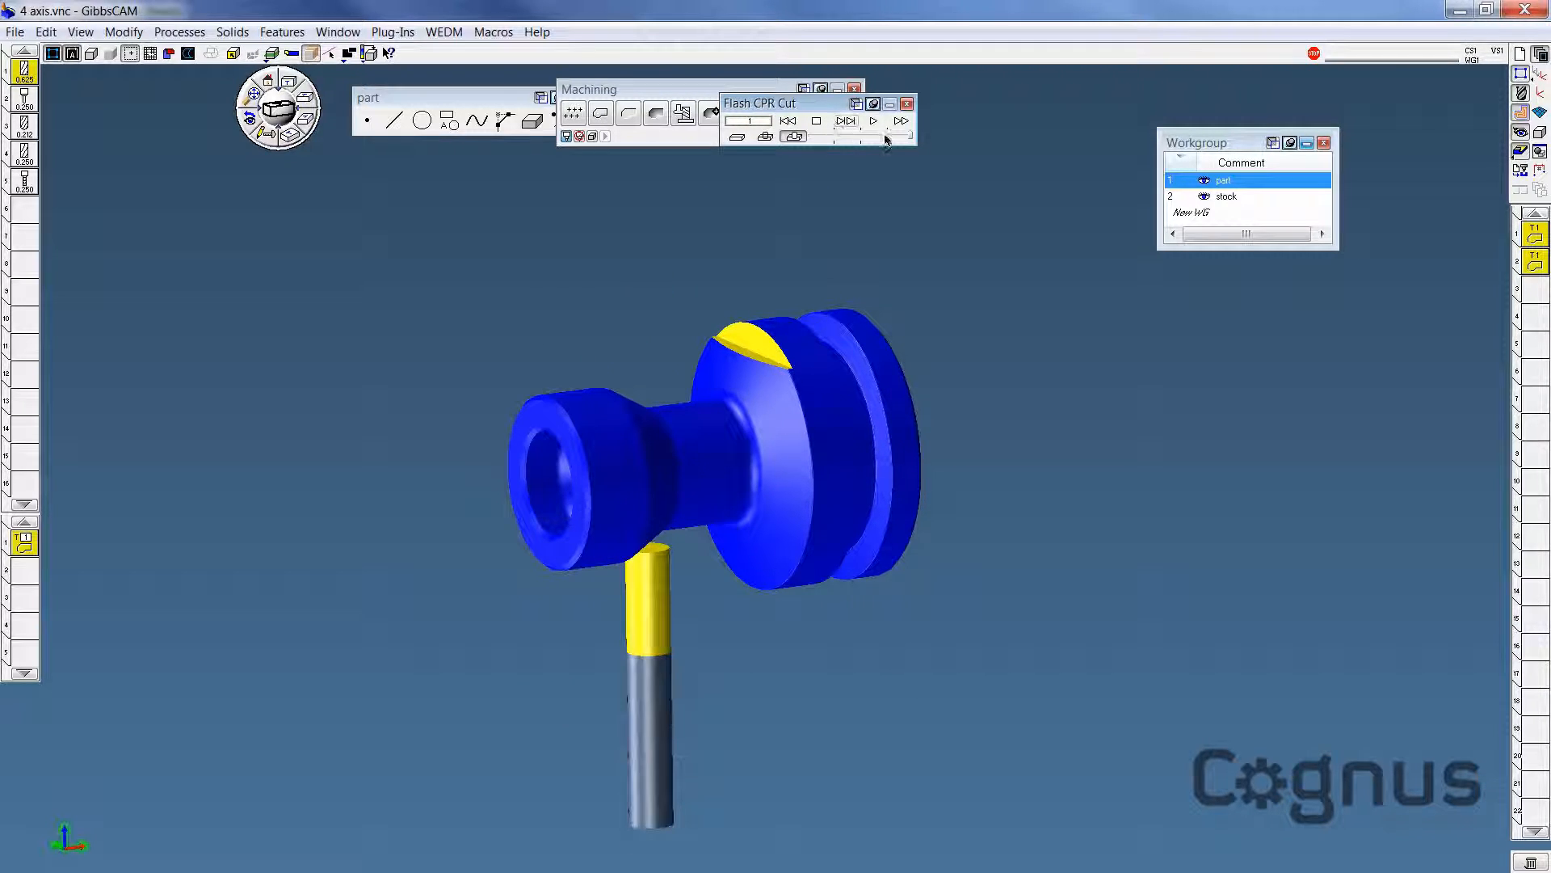
{"action": "left_click_drag", "start_coordinate": [883, 140], "coordinate": [835, 145]}
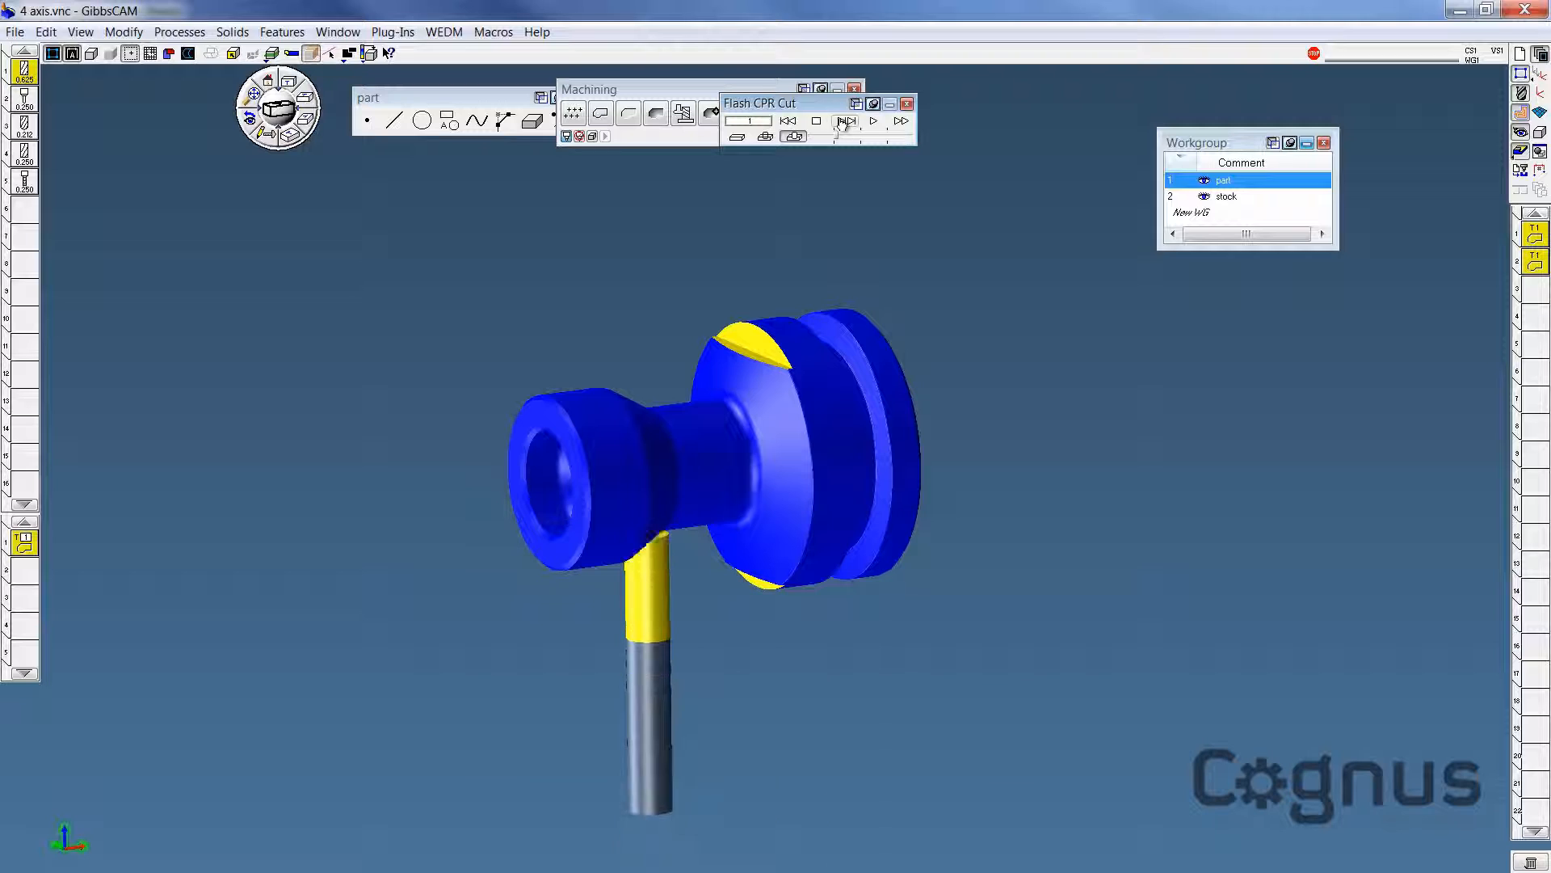
{"action": "left_click", "coordinate": [871, 121]}
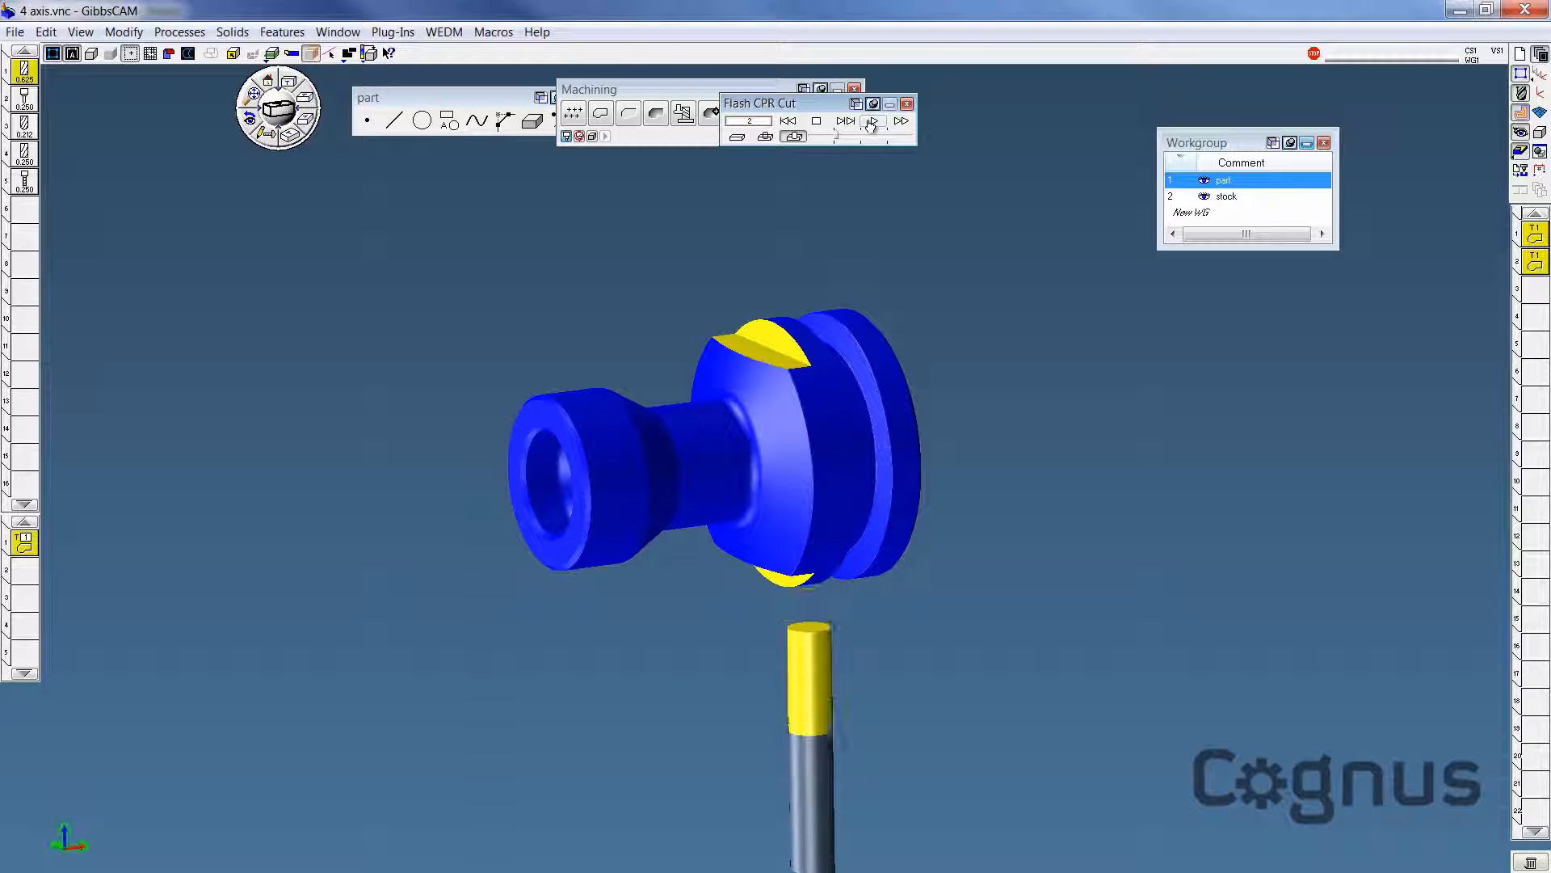
{"action": "middle_click_drag", "start_coordinate": [1423, 373], "coordinate": [588, 356]}
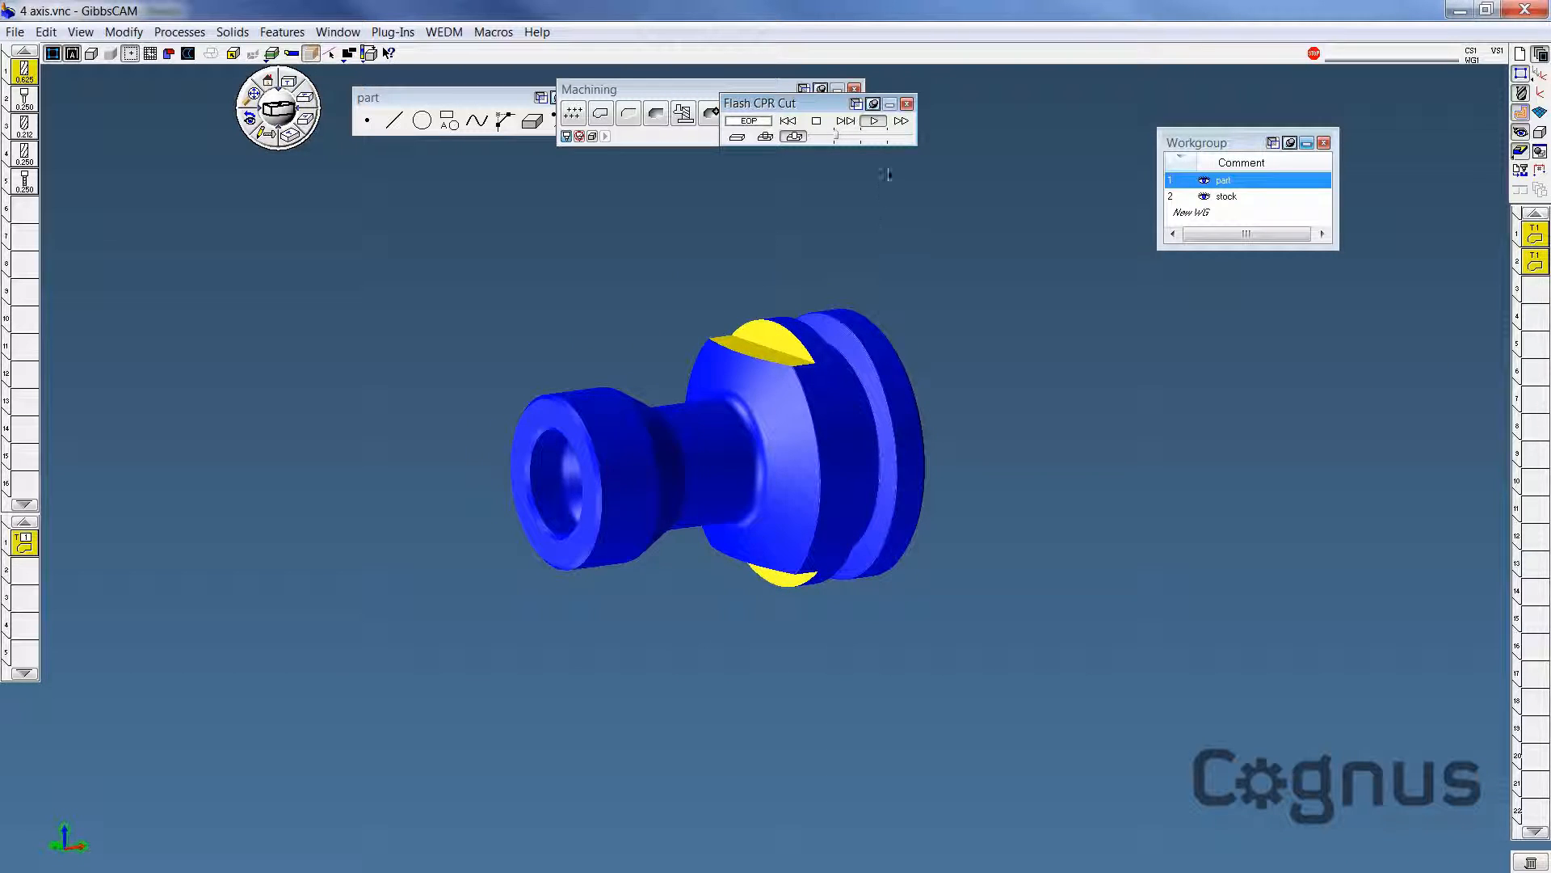
{"action": "left_click", "coordinate": [907, 104]}
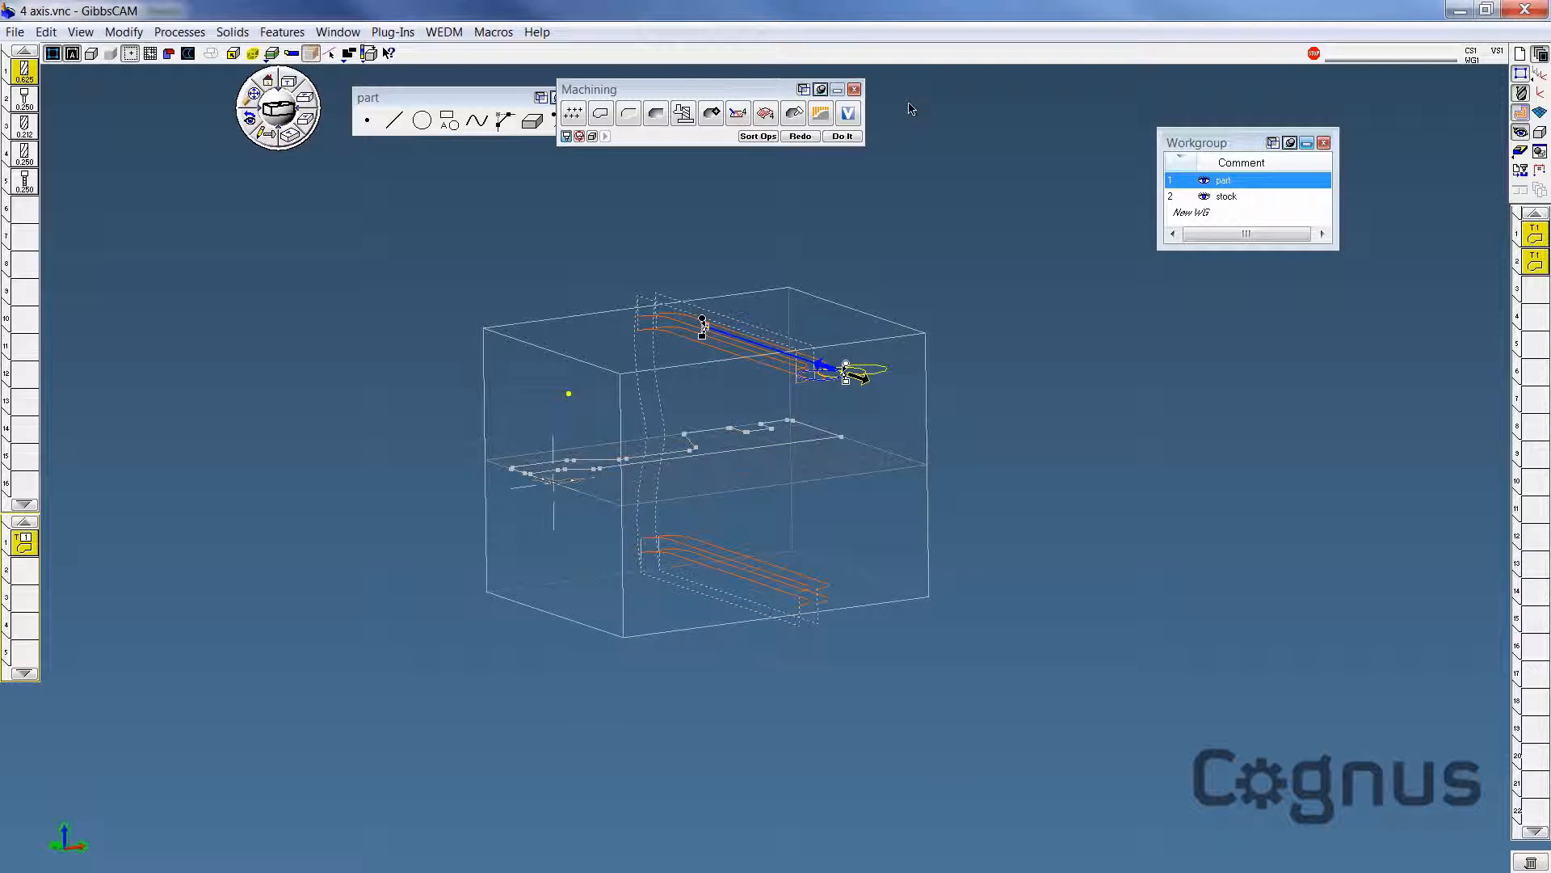
Step: Set the contour process's rotary duplicate count to 0 and regenerate the toolpath on the first flat only
{"action": "double_click", "coordinate": [25, 545]}
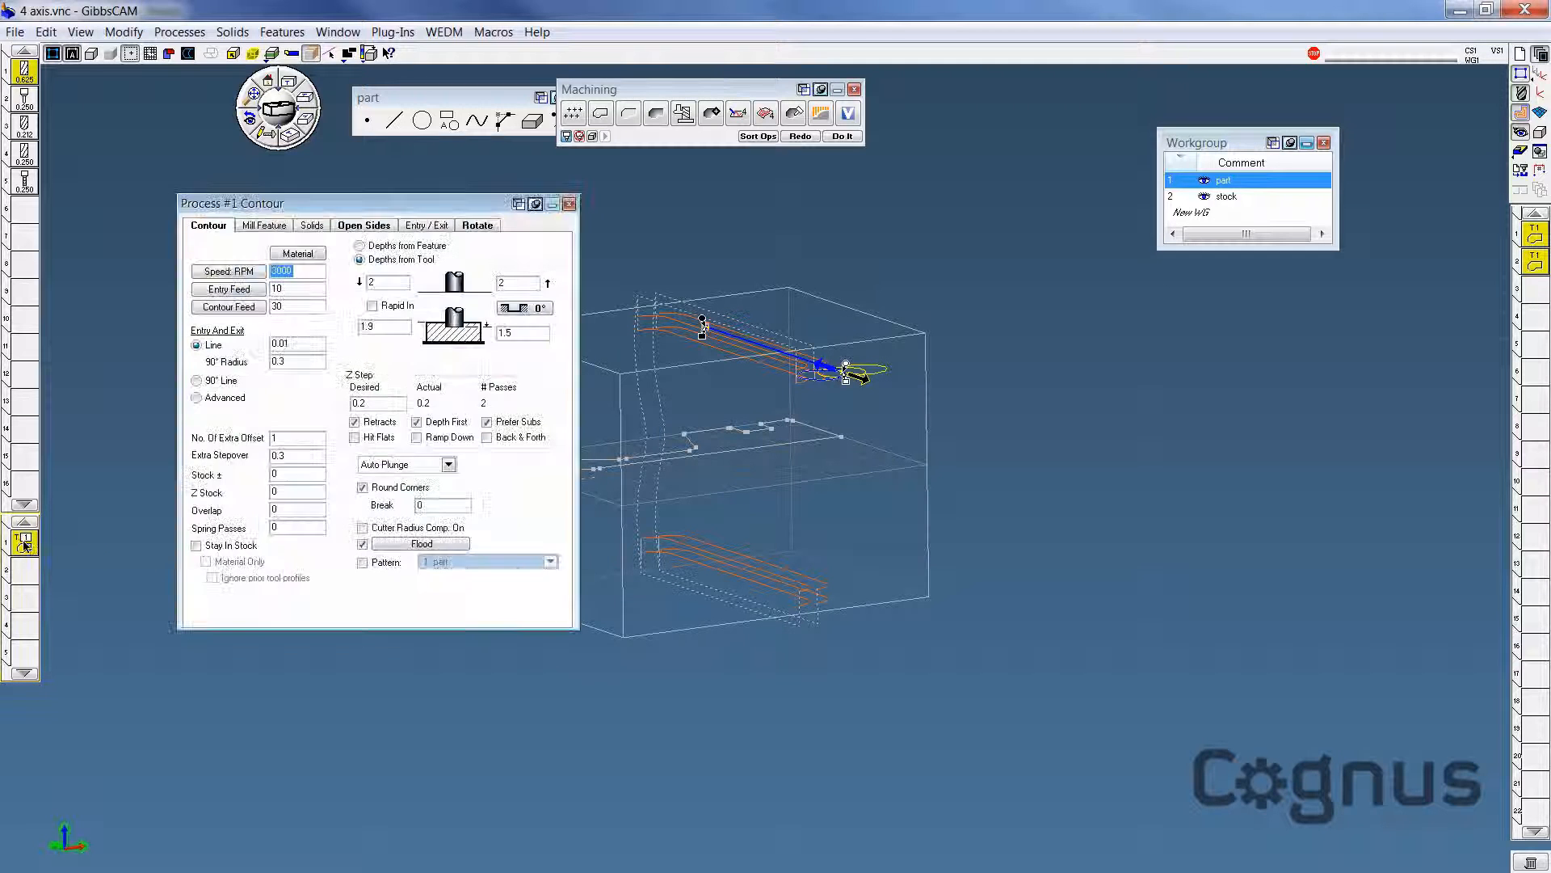
{"action": "left_click", "coordinate": [476, 226]}
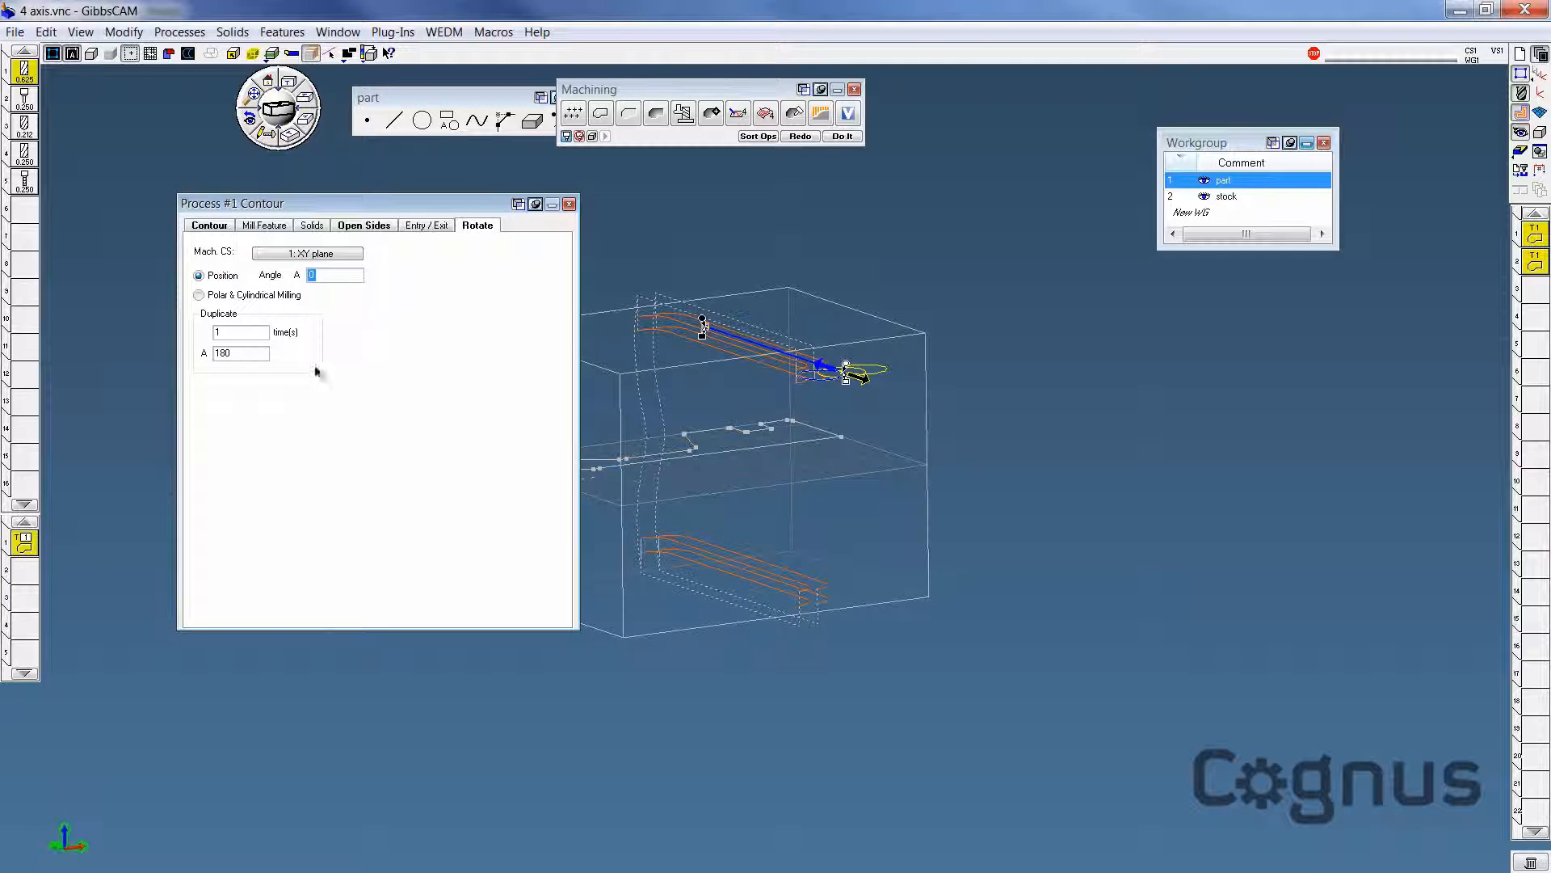
{"action": "left_click_drag", "start_coordinate": [276, 208], "coordinate": [178, 198]}
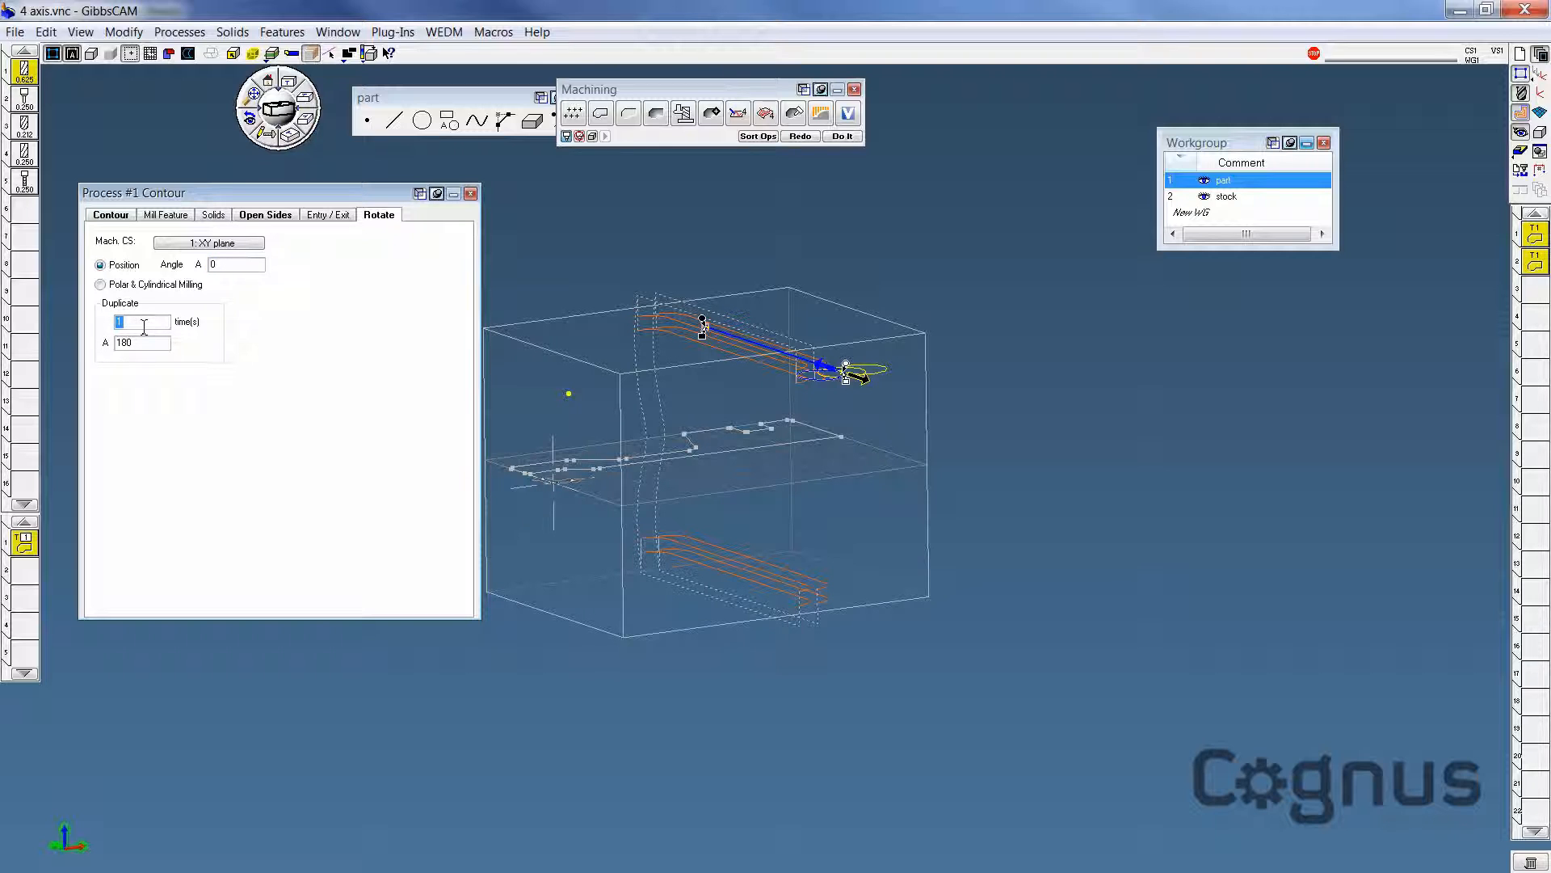
{"action": "type", "text": "0"}
{"action": "left_click", "coordinate": [470, 193]}
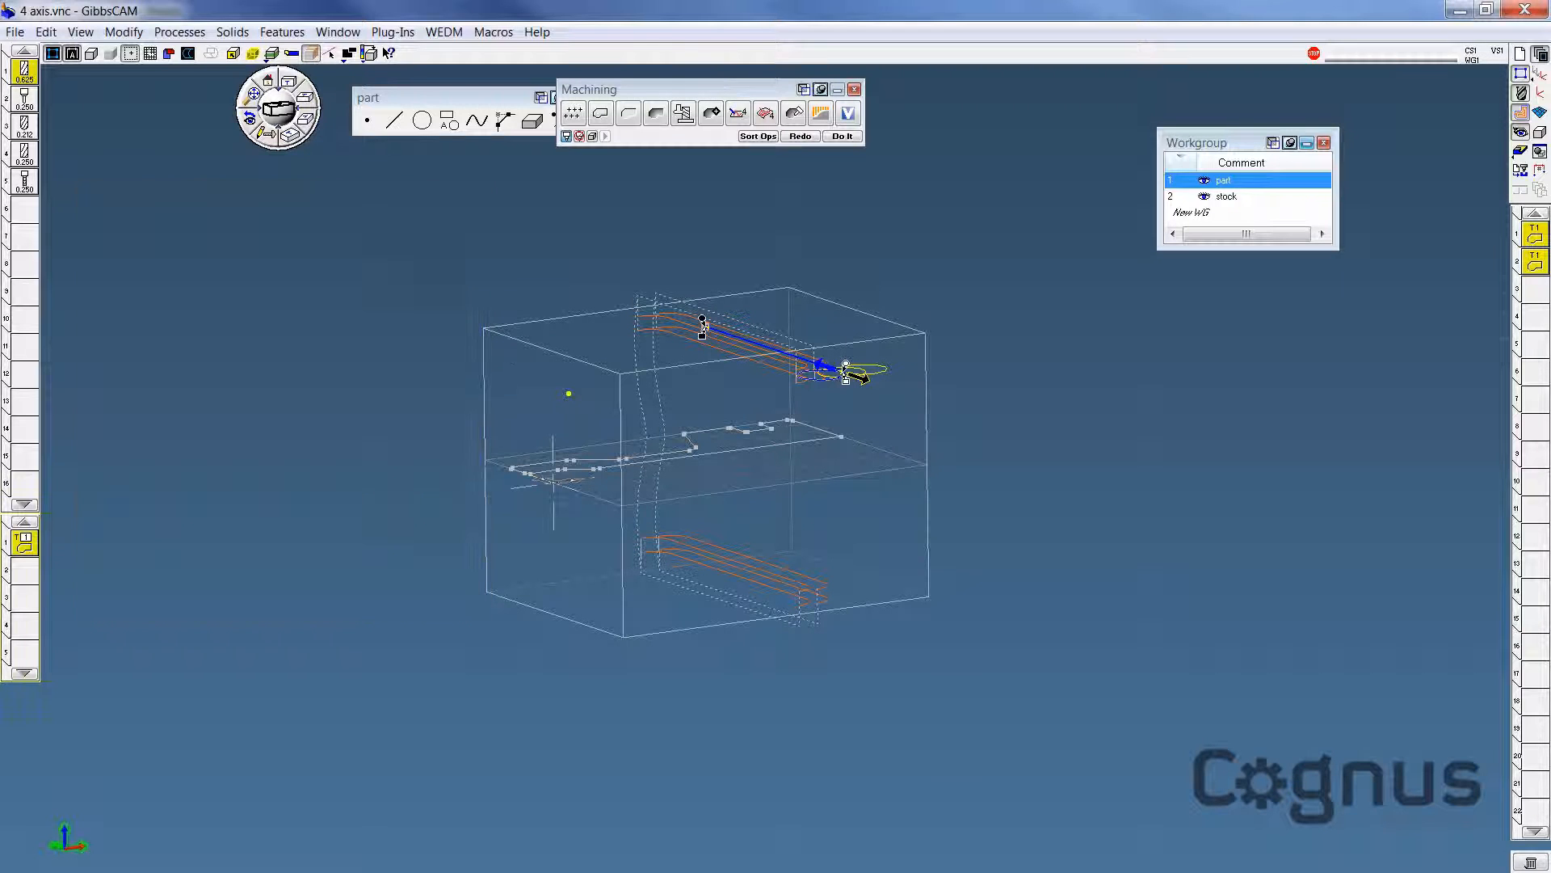
{"action": "left_click", "coordinate": [800, 138]}
{"action": "middle_click_drag", "start_coordinate": [845, 502], "coordinate": [923, 525]}
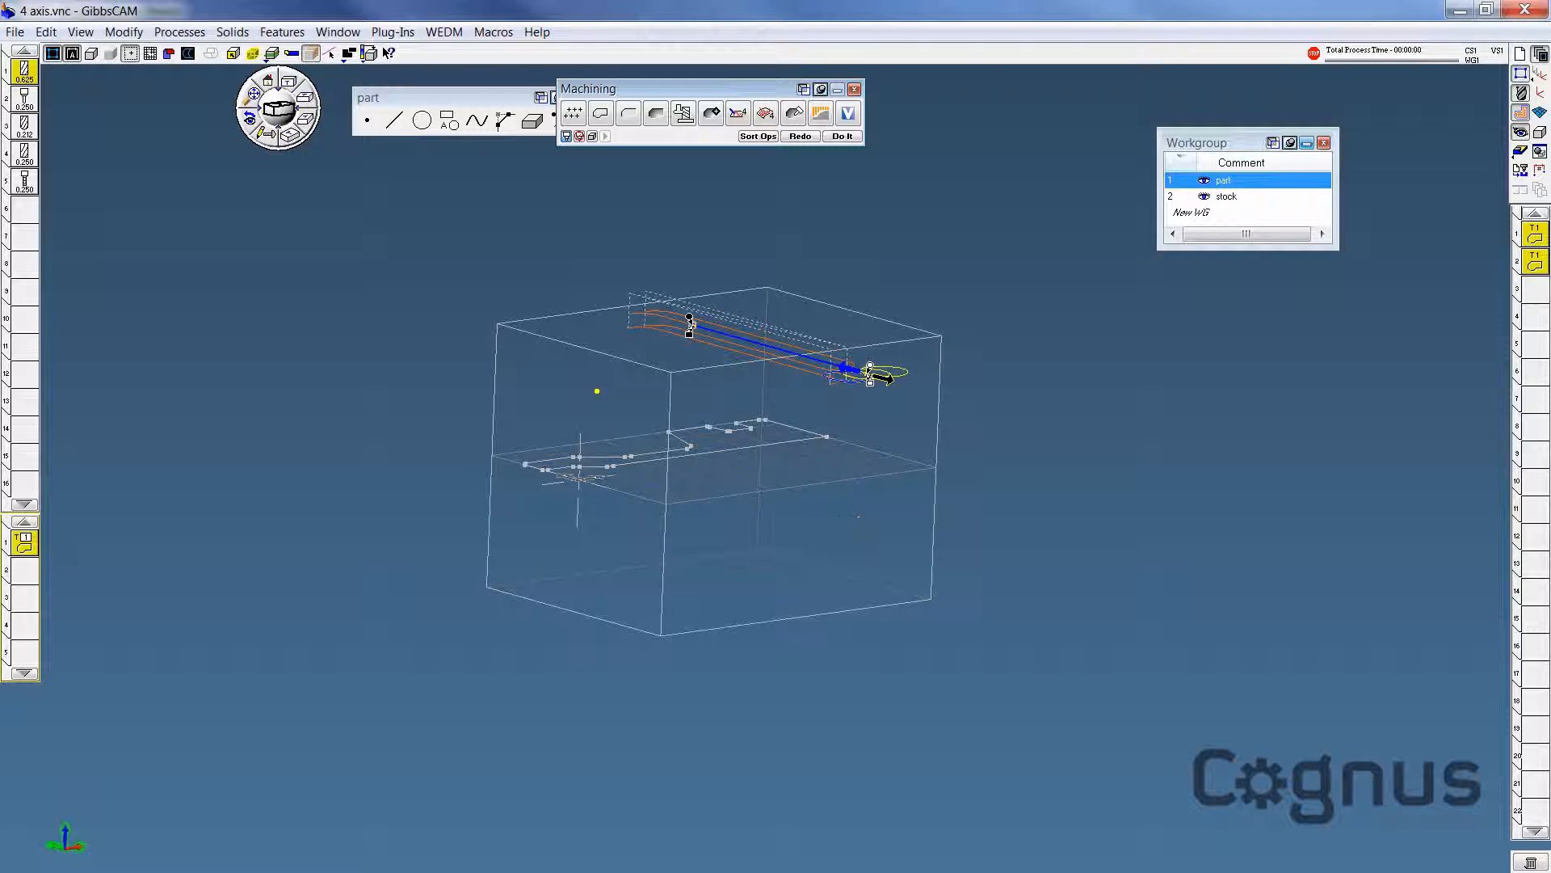
Step: Set the contour process's A position angle to 180 and generate it as additional operations for the opposite flat
{"action": "double_click", "coordinate": [23, 548]}
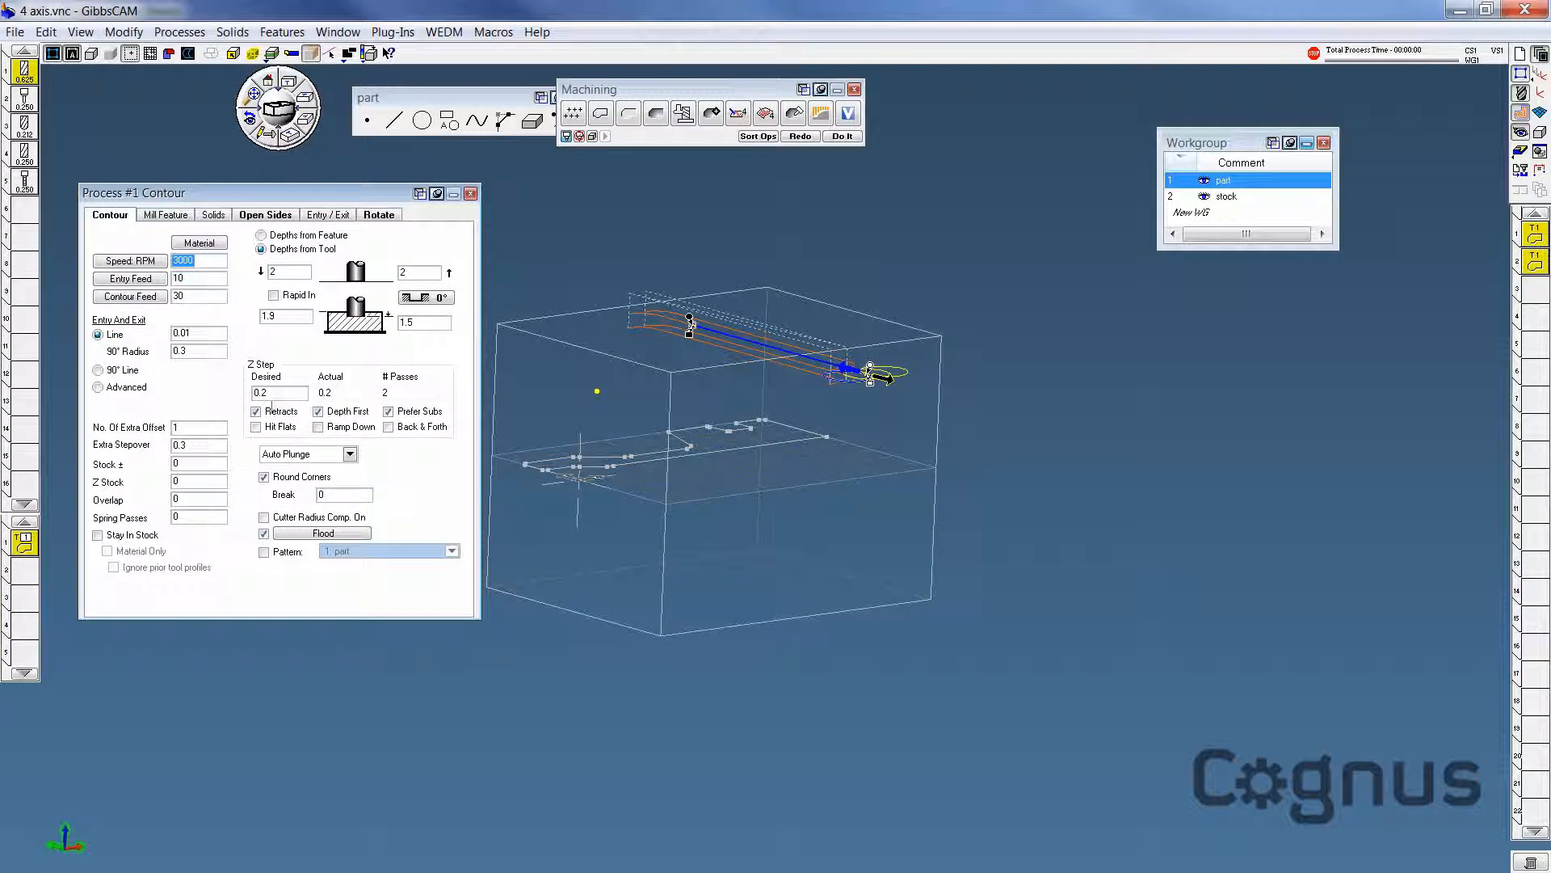
{"action": "left_click", "coordinate": [379, 215]}
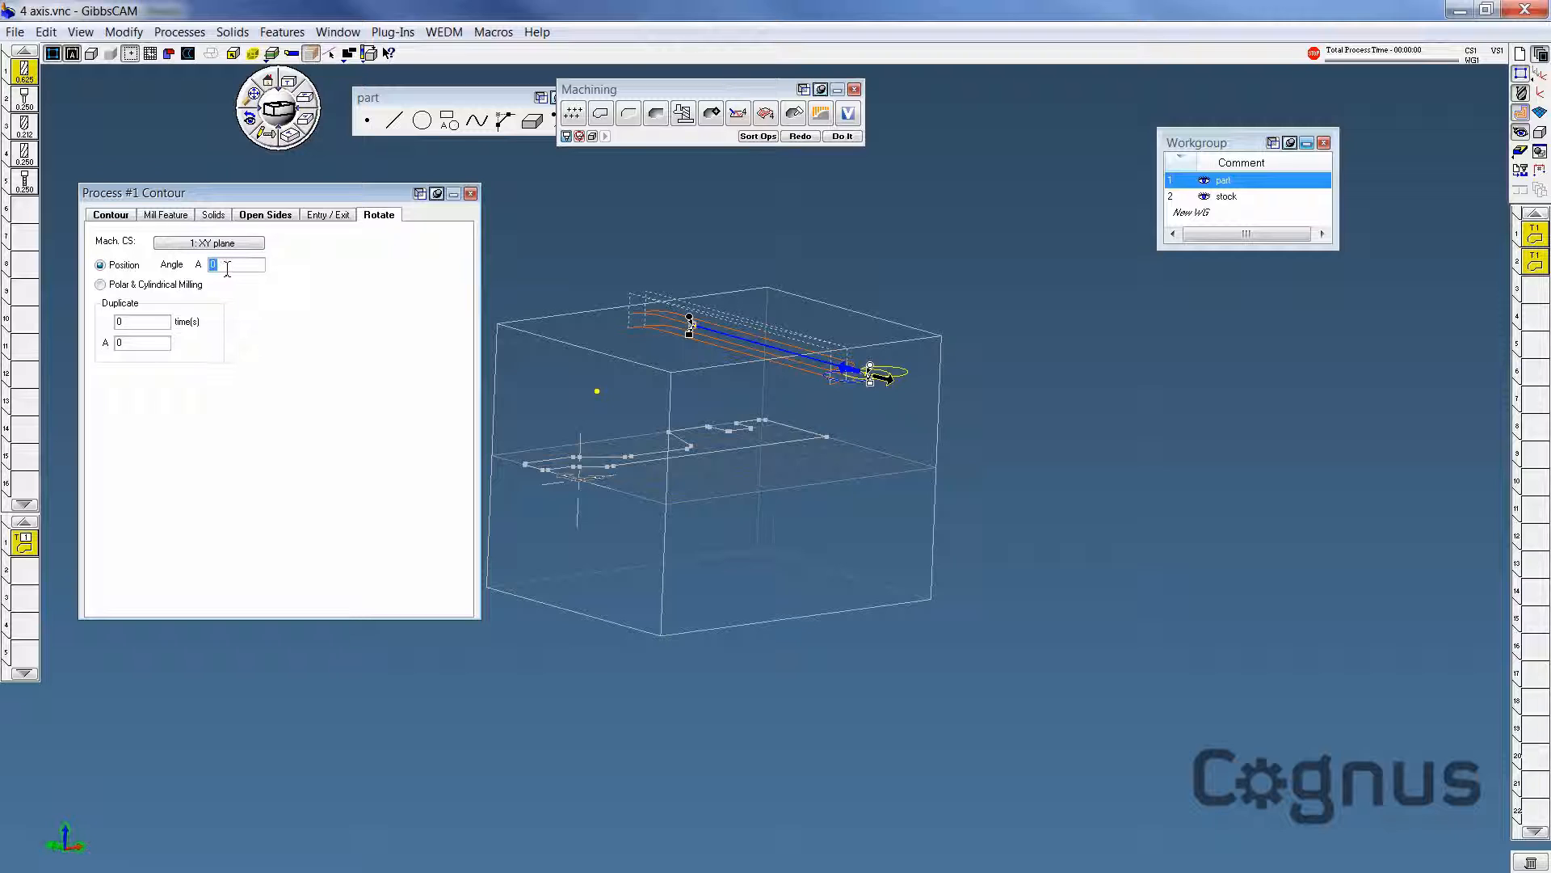
{"action": "type", "text": "180"}
{"action": "left_click", "coordinate": [470, 193]}
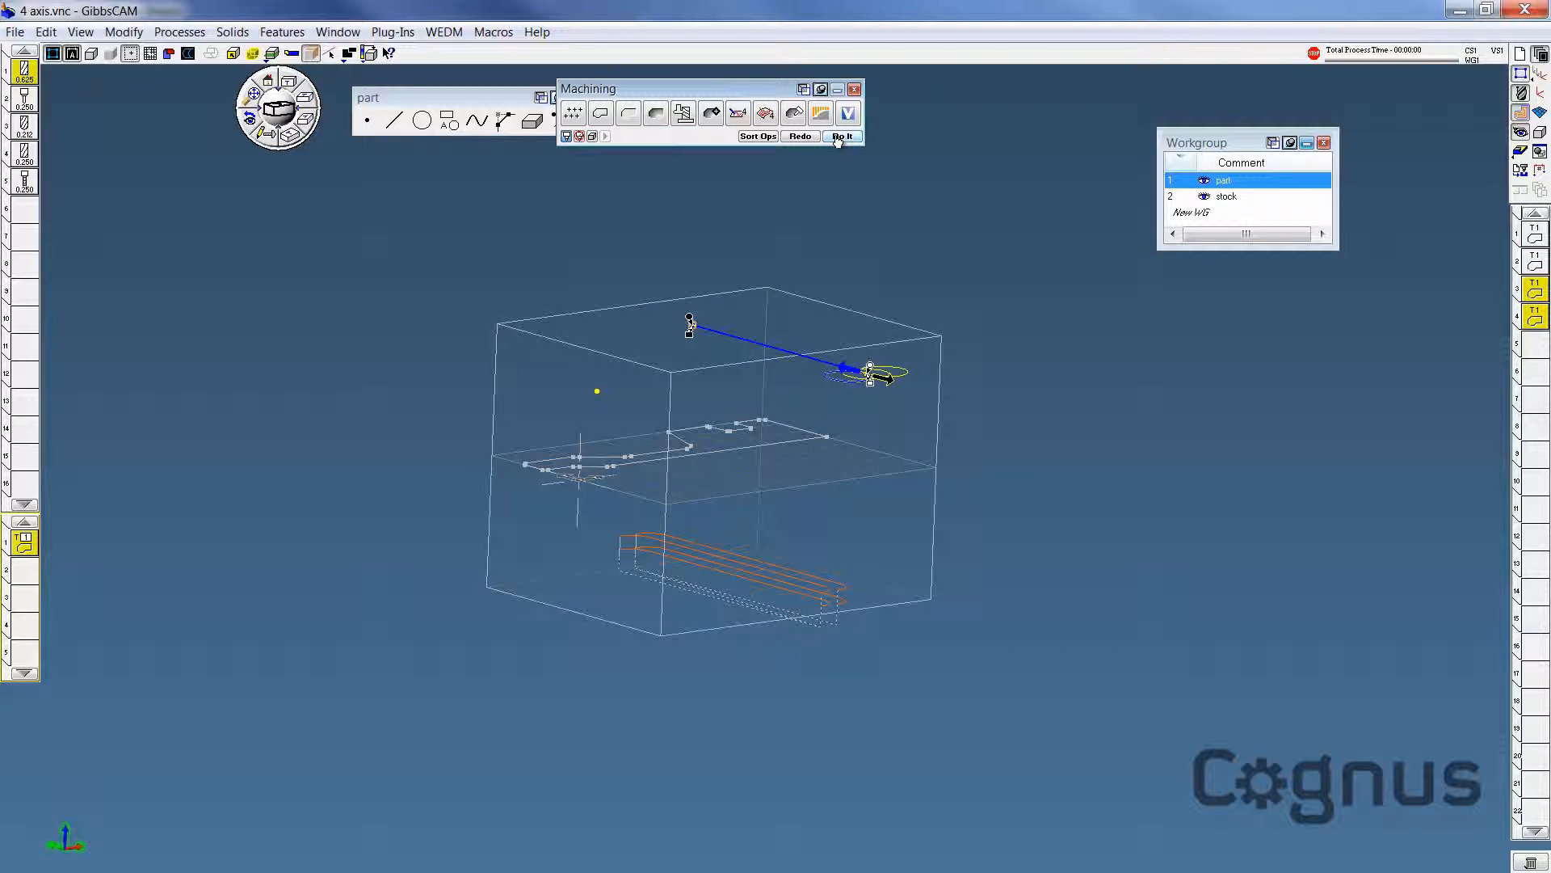
Step: Simulate the contour operations on both opposing flats and close the simulation
{"action": "middle_click_drag", "start_coordinate": [1109, 453], "coordinate": [1062, 424]}
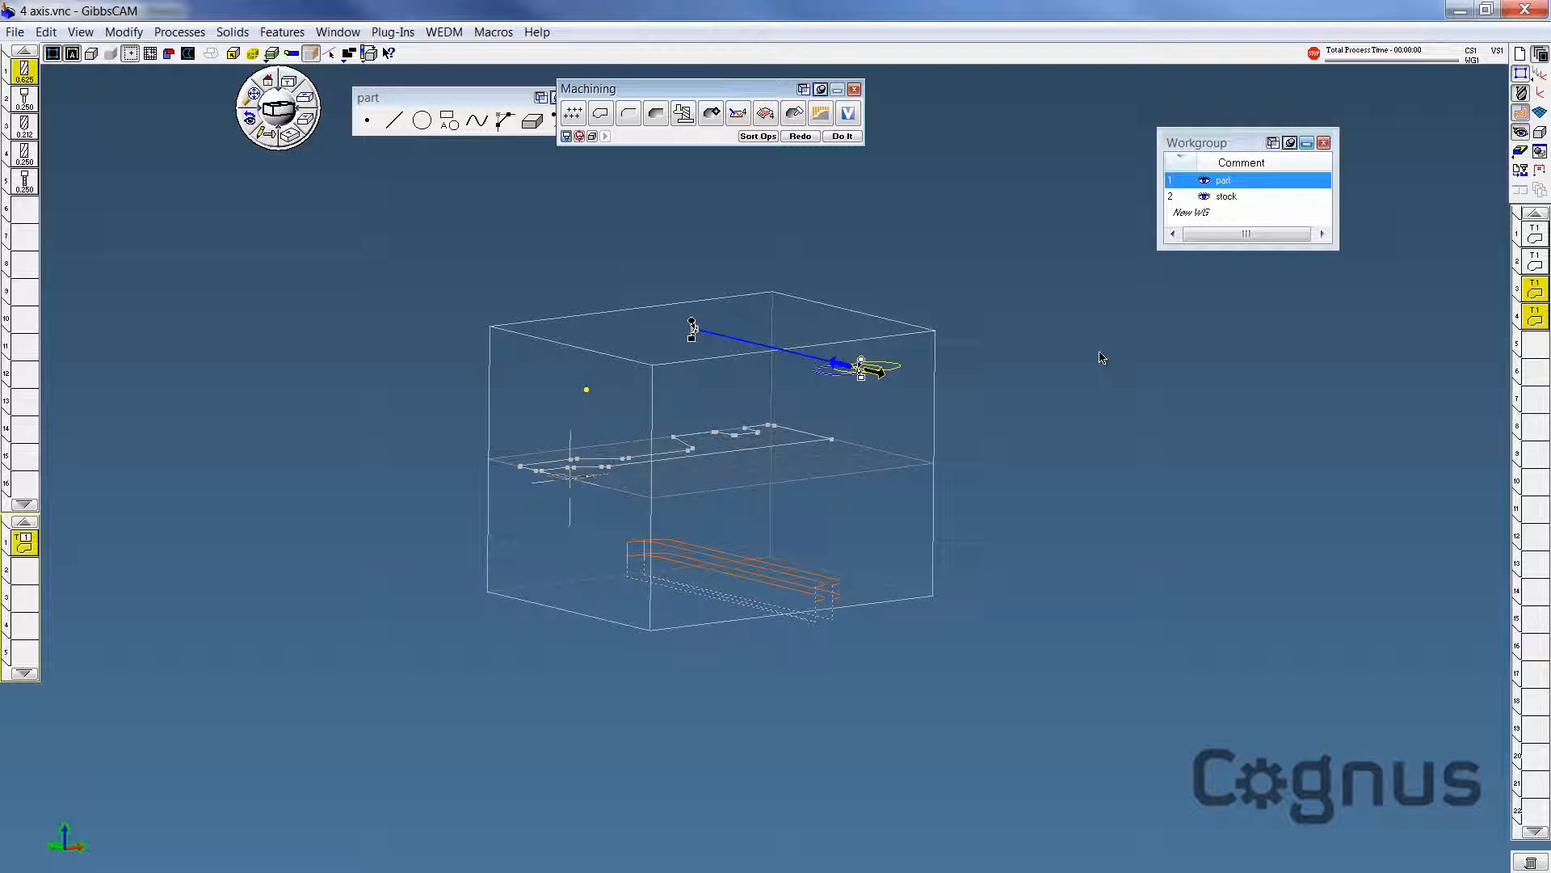
{"action": "left_click", "coordinate": [1520, 154]}
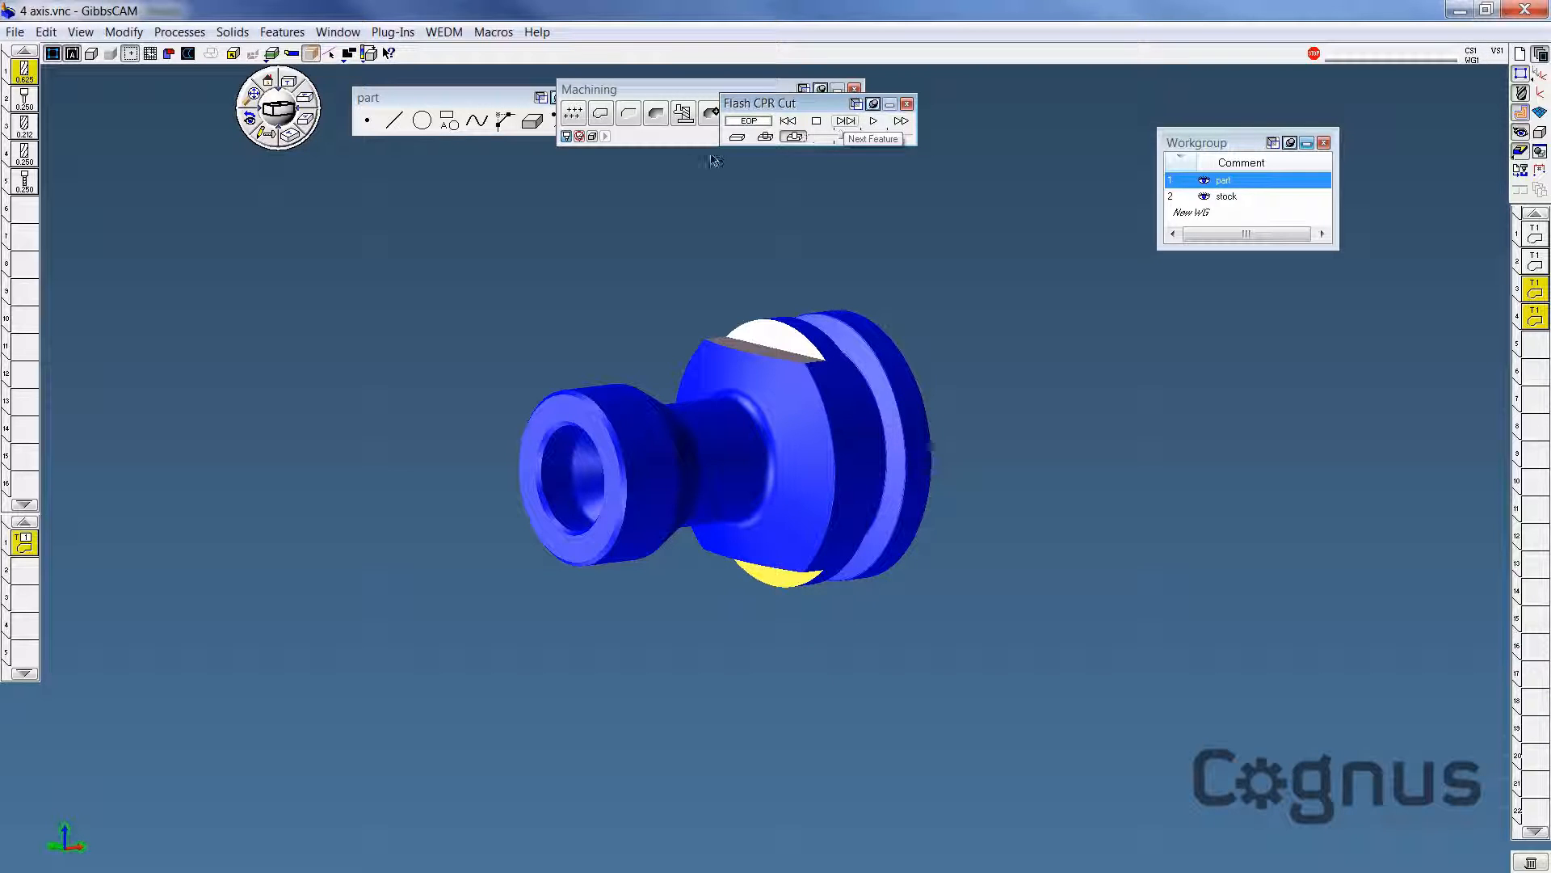
{"action": "left_click", "coordinate": [906, 107]}
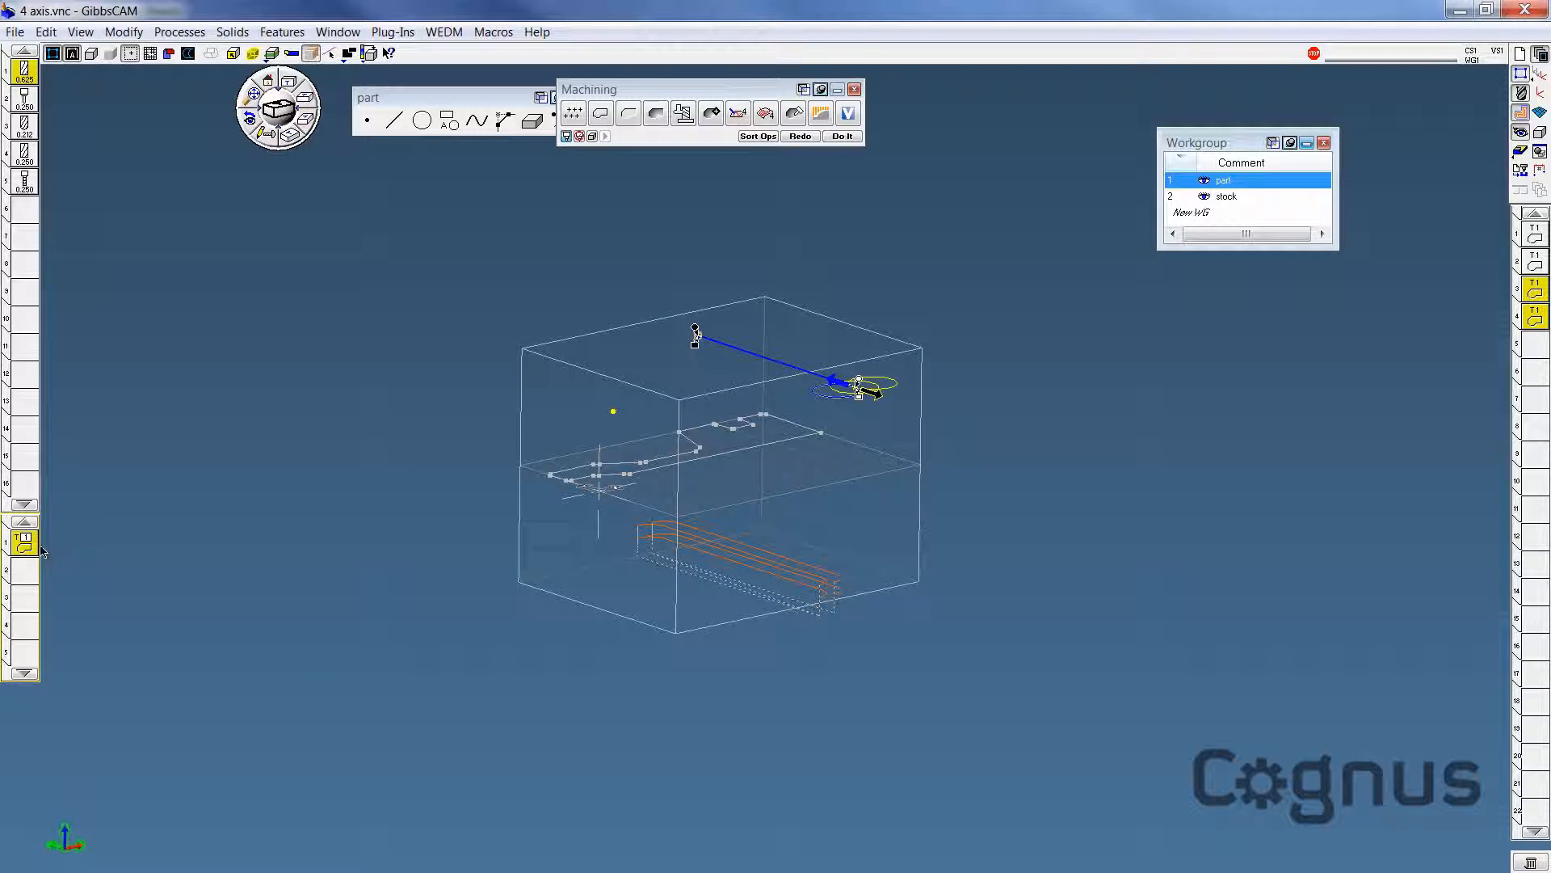
Step: Clear the contour process from the process list and create a Holes process with tool 2
{"action": "left_click_drag", "start_coordinate": [36, 547], "coordinate": [1495, 843]}
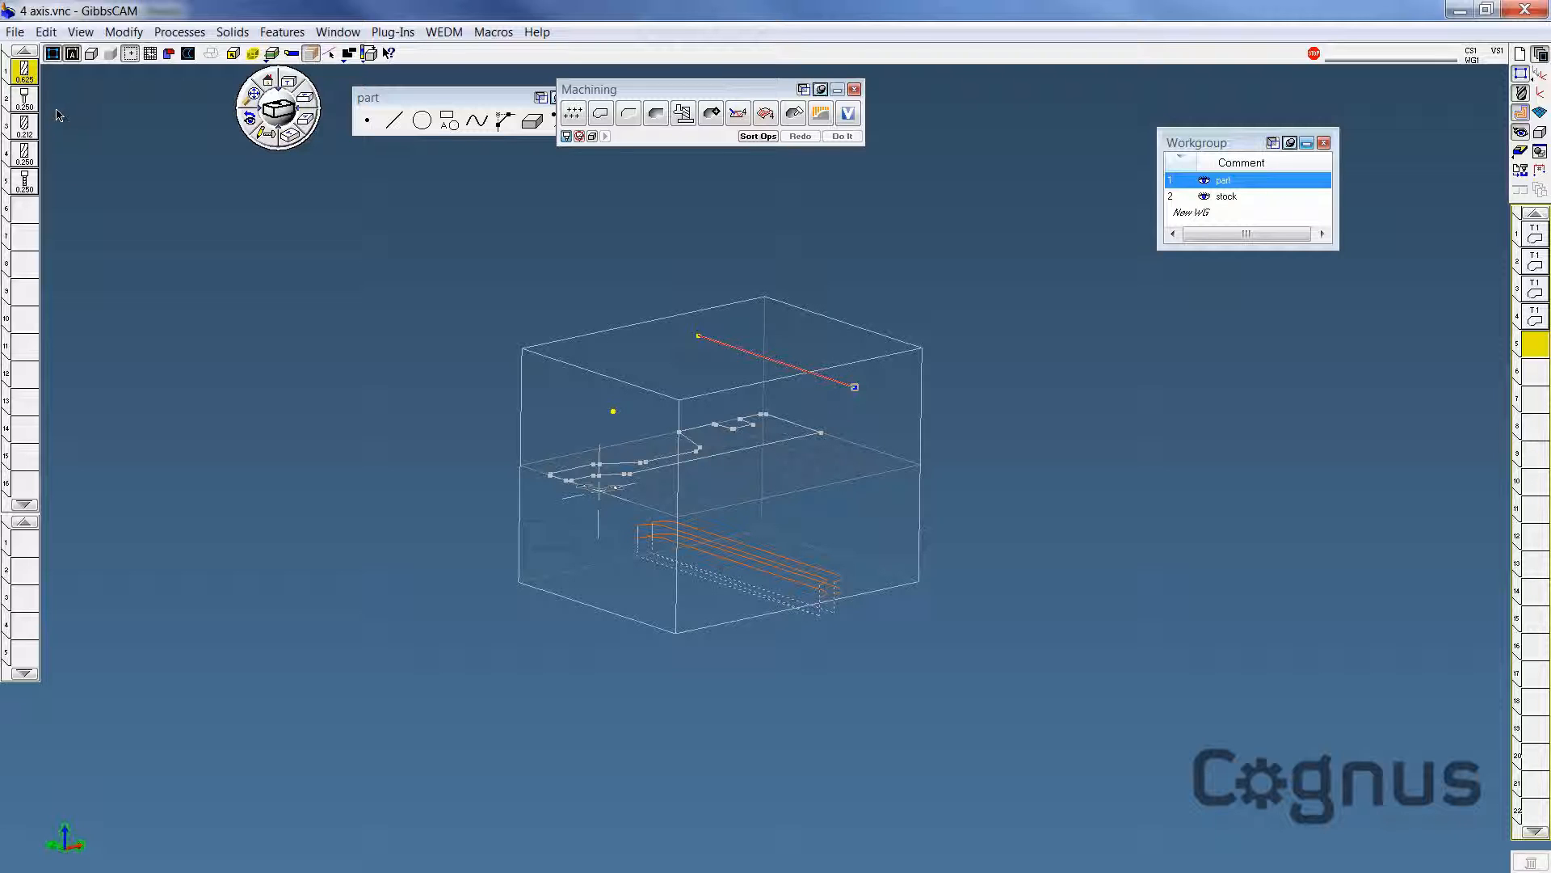
{"action": "left_click_drag", "start_coordinate": [24, 98], "coordinate": [25, 539]}
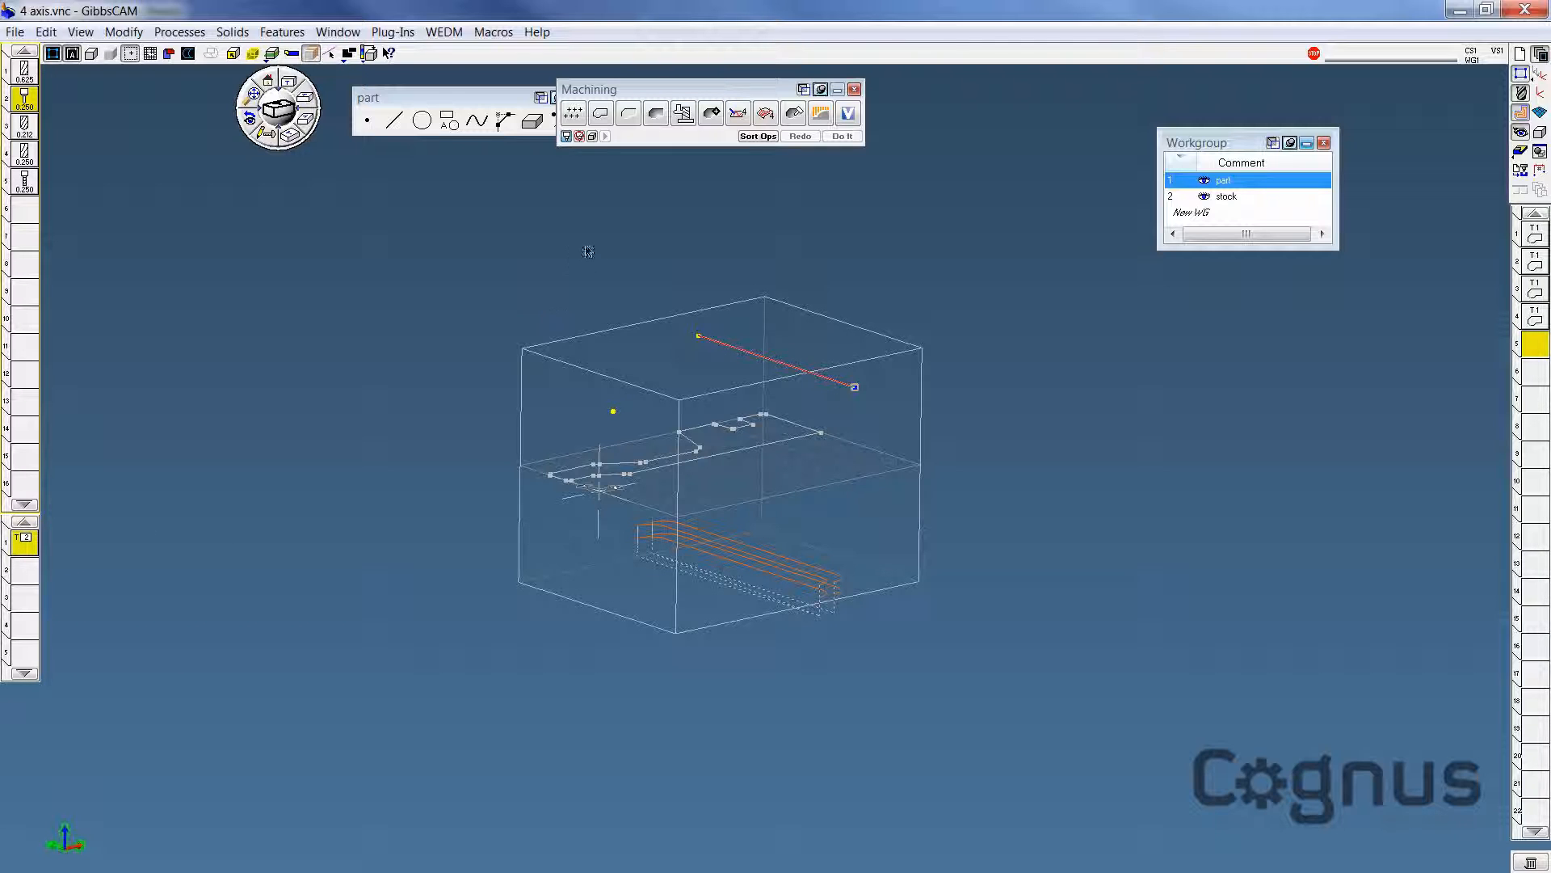
{"action": "left_click_drag", "start_coordinate": [573, 113], "coordinate": [25, 542]}
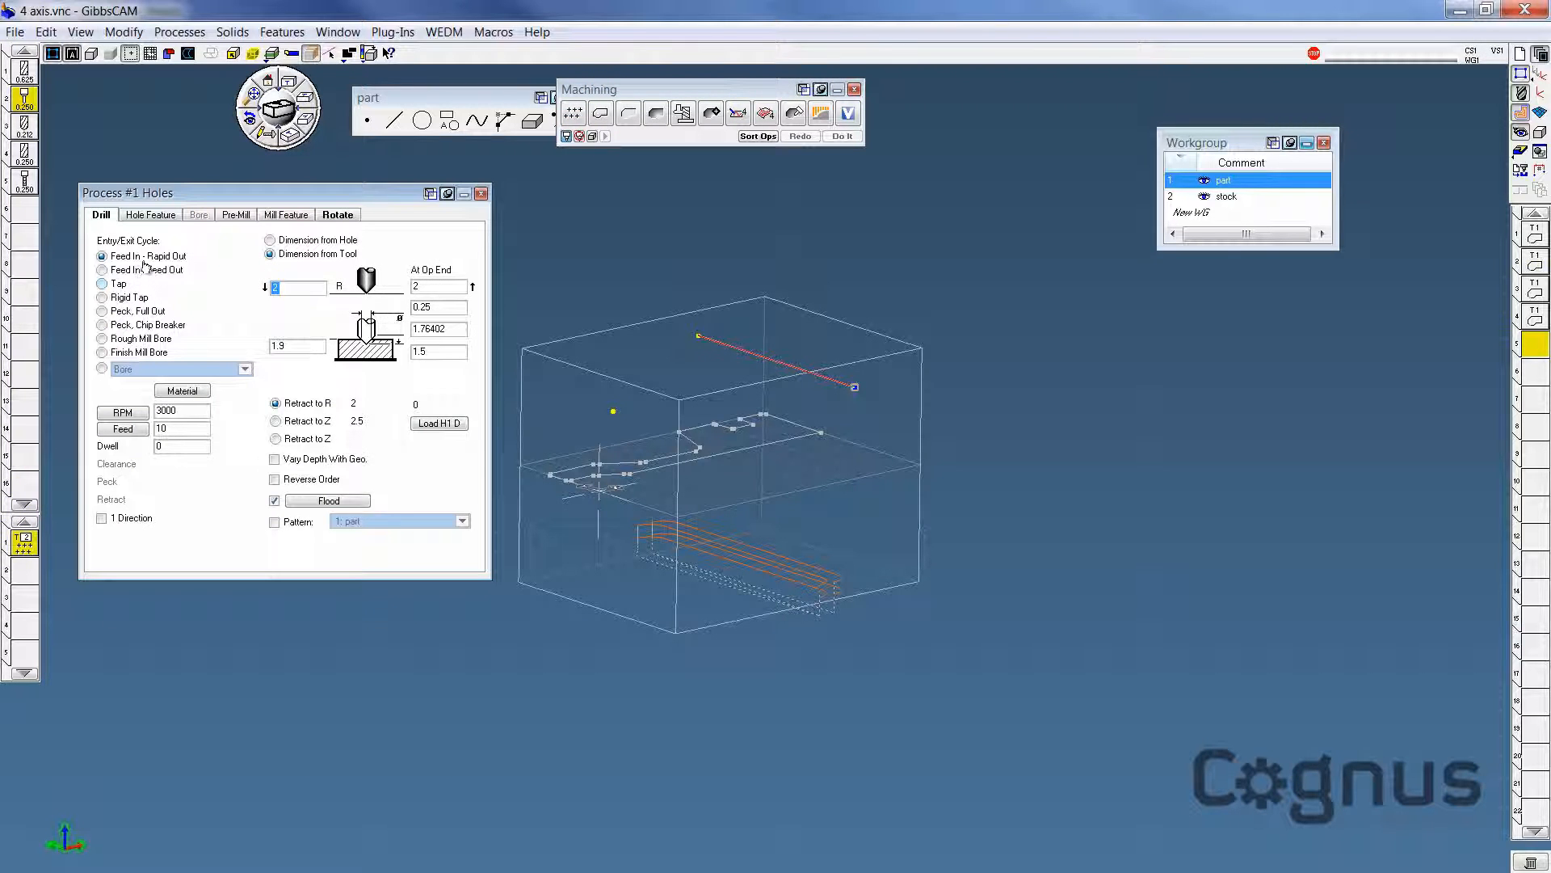
Step: Set the tool 2 Holes process to 2400 RPM with a feed of 6, and check the hole callout on the S4AP drawing
{"action": "left_click", "coordinate": [184, 424]}
{"action": "double_click", "coordinate": [184, 411]}
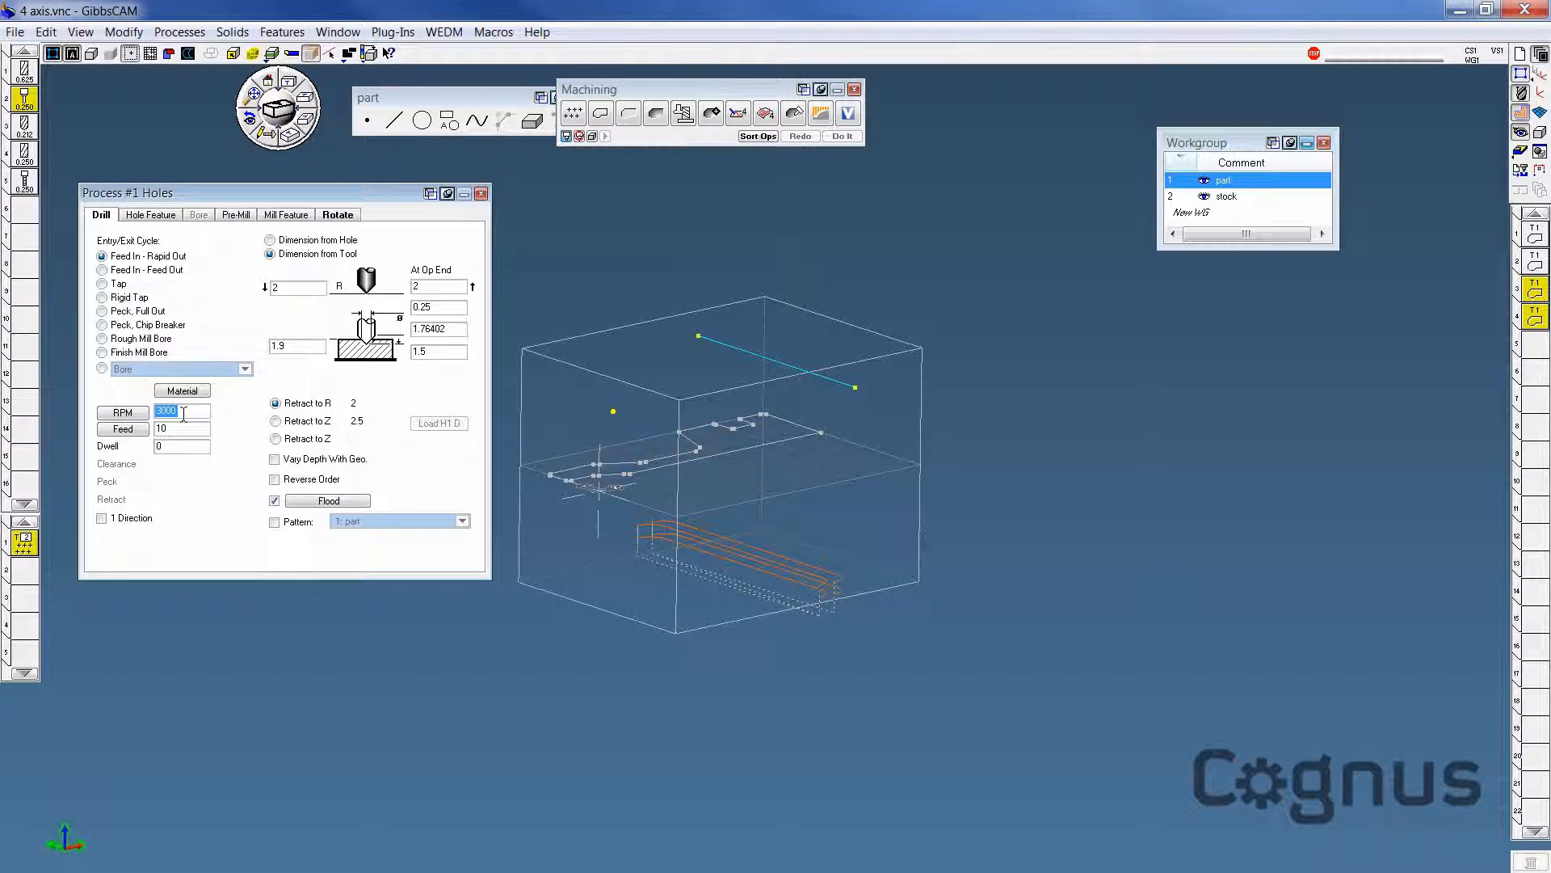
{"action": "type", "text": "2400"}
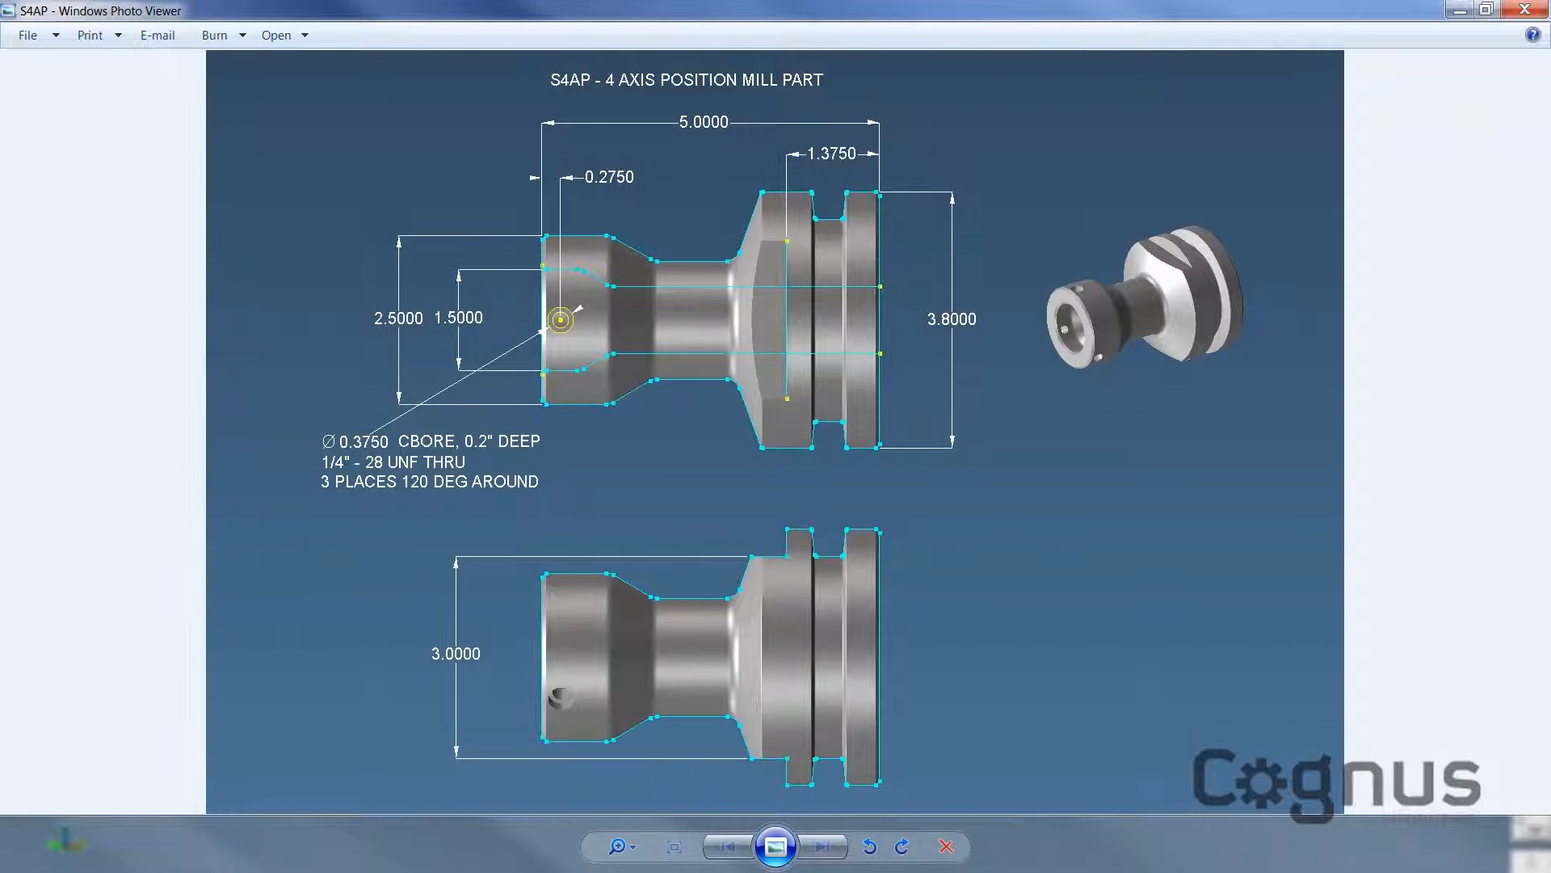
{"action": "key", "text": "alt+Tab"}
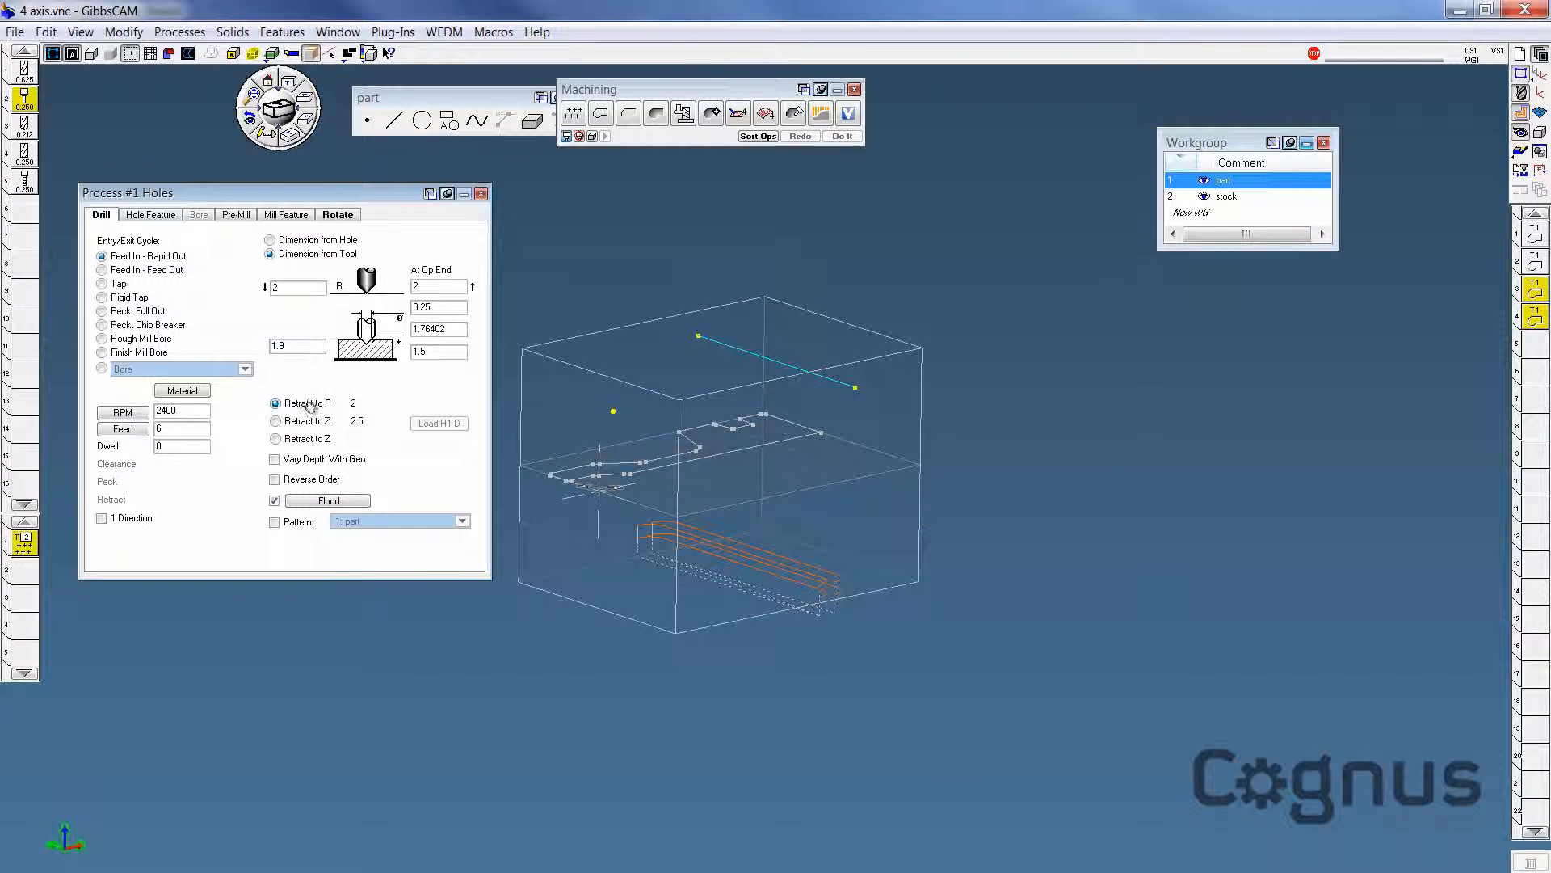
Step: Set the tool 2 drilling surface Z to 1.25, its spot diameter, and both entry and exit clearance planes to 1.35
{"action": "left_click", "coordinate": [308, 348]}
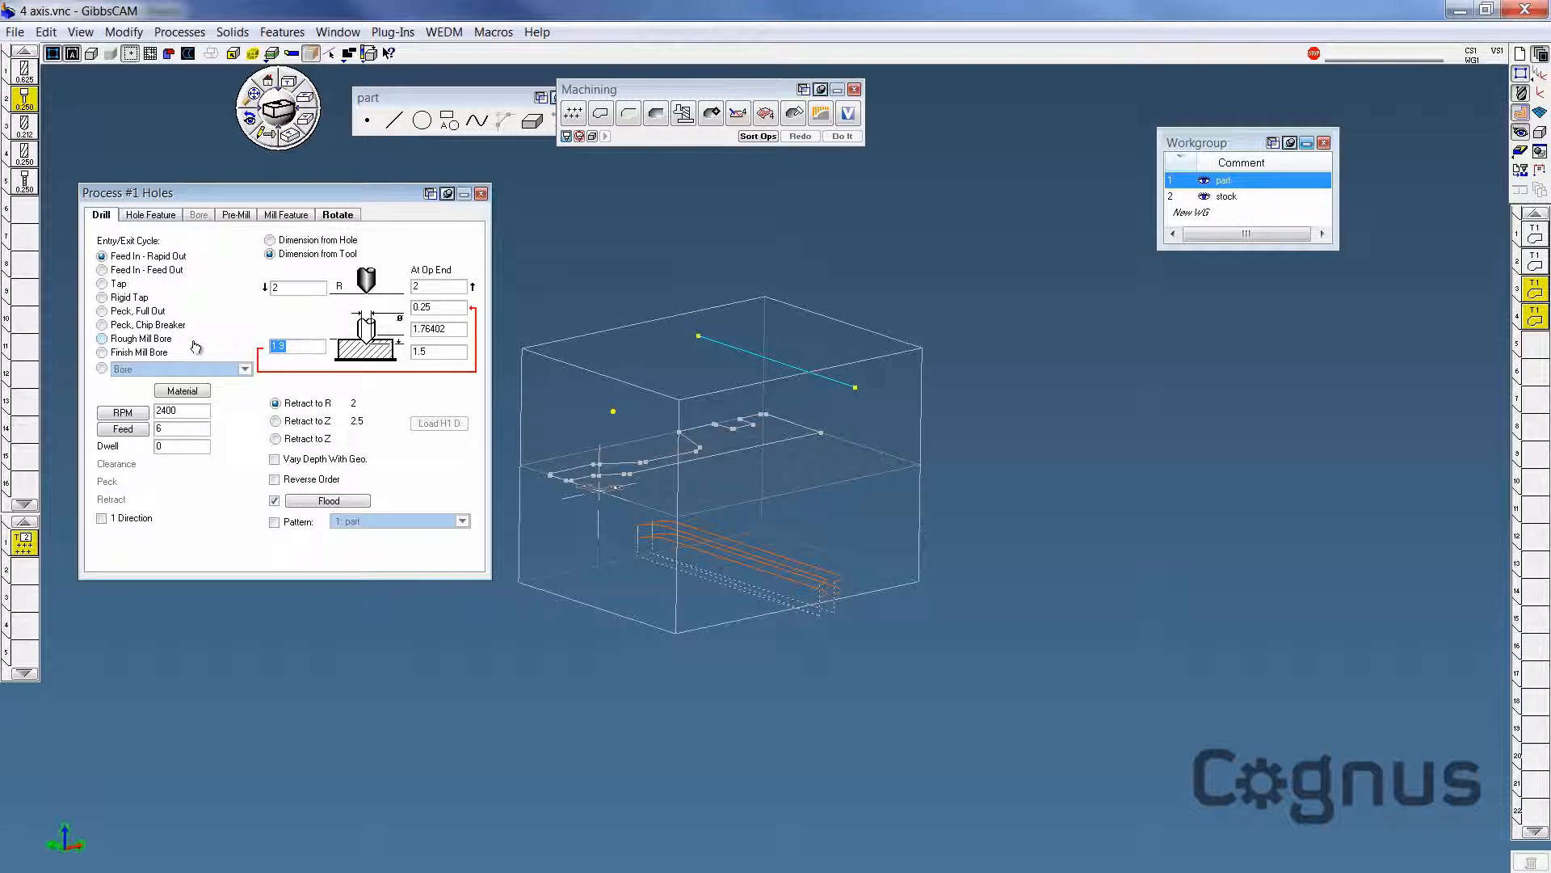
{"action": "type", "text": "1"}
{"action": "double_click", "coordinate": [310, 345]}
{"action": "double_click", "coordinate": [444, 352]}
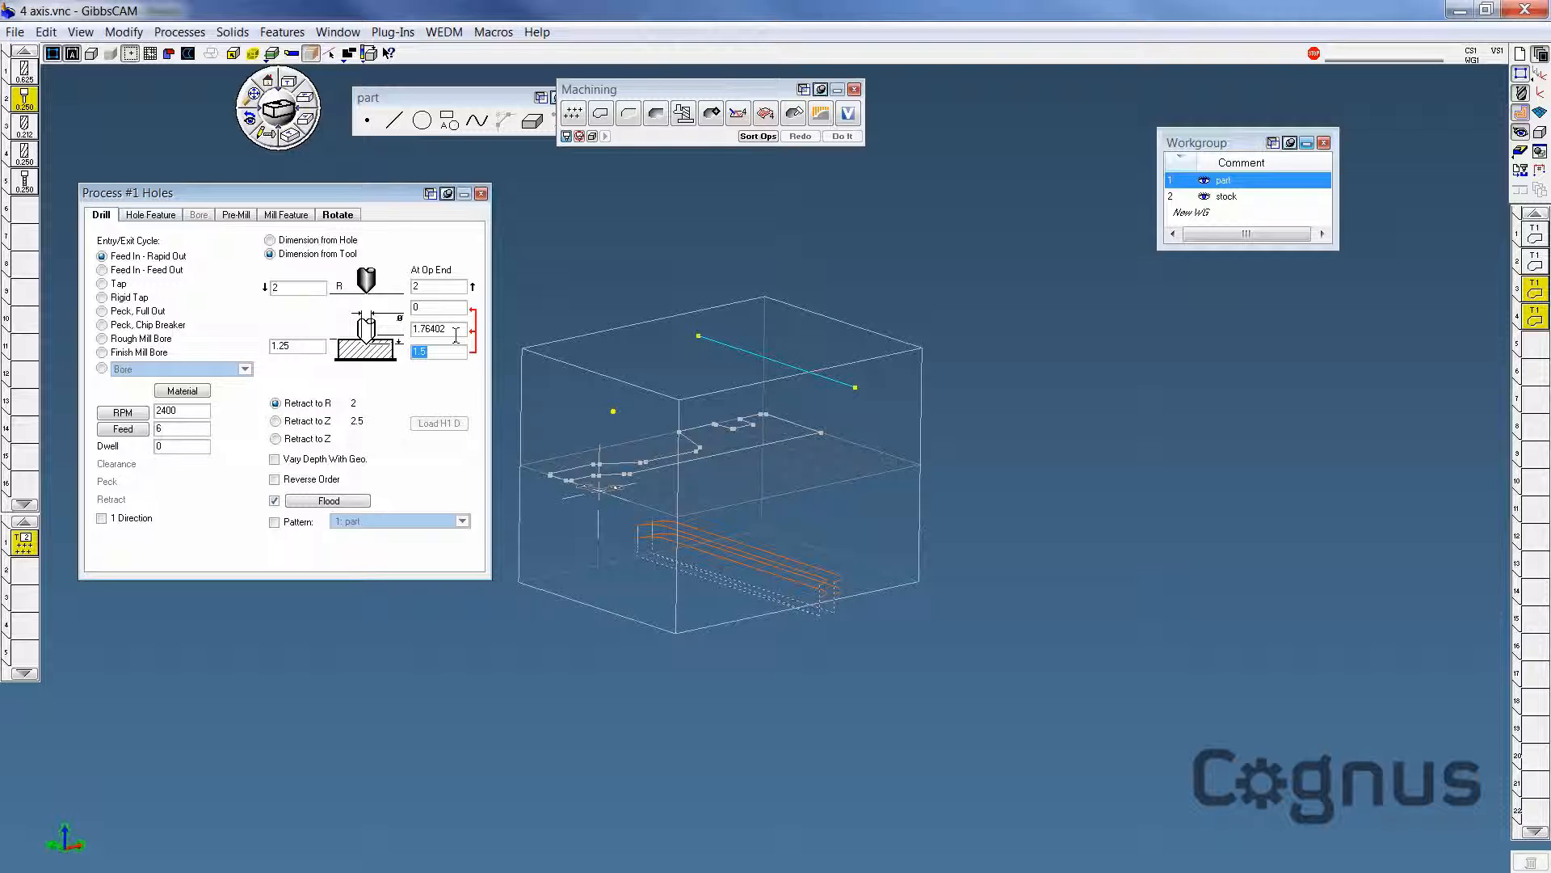
{"action": "double_click", "coordinate": [456, 331]}
{"action": "double_click", "coordinate": [456, 309]}
{"action": "type", "text": ".2"}
{"action": "double_click", "coordinate": [300, 288]}
{"action": "type", "text": "1"}
{"action": "double_click", "coordinate": [419, 287]}
{"action": "left_click", "coordinate": [480, 194]}
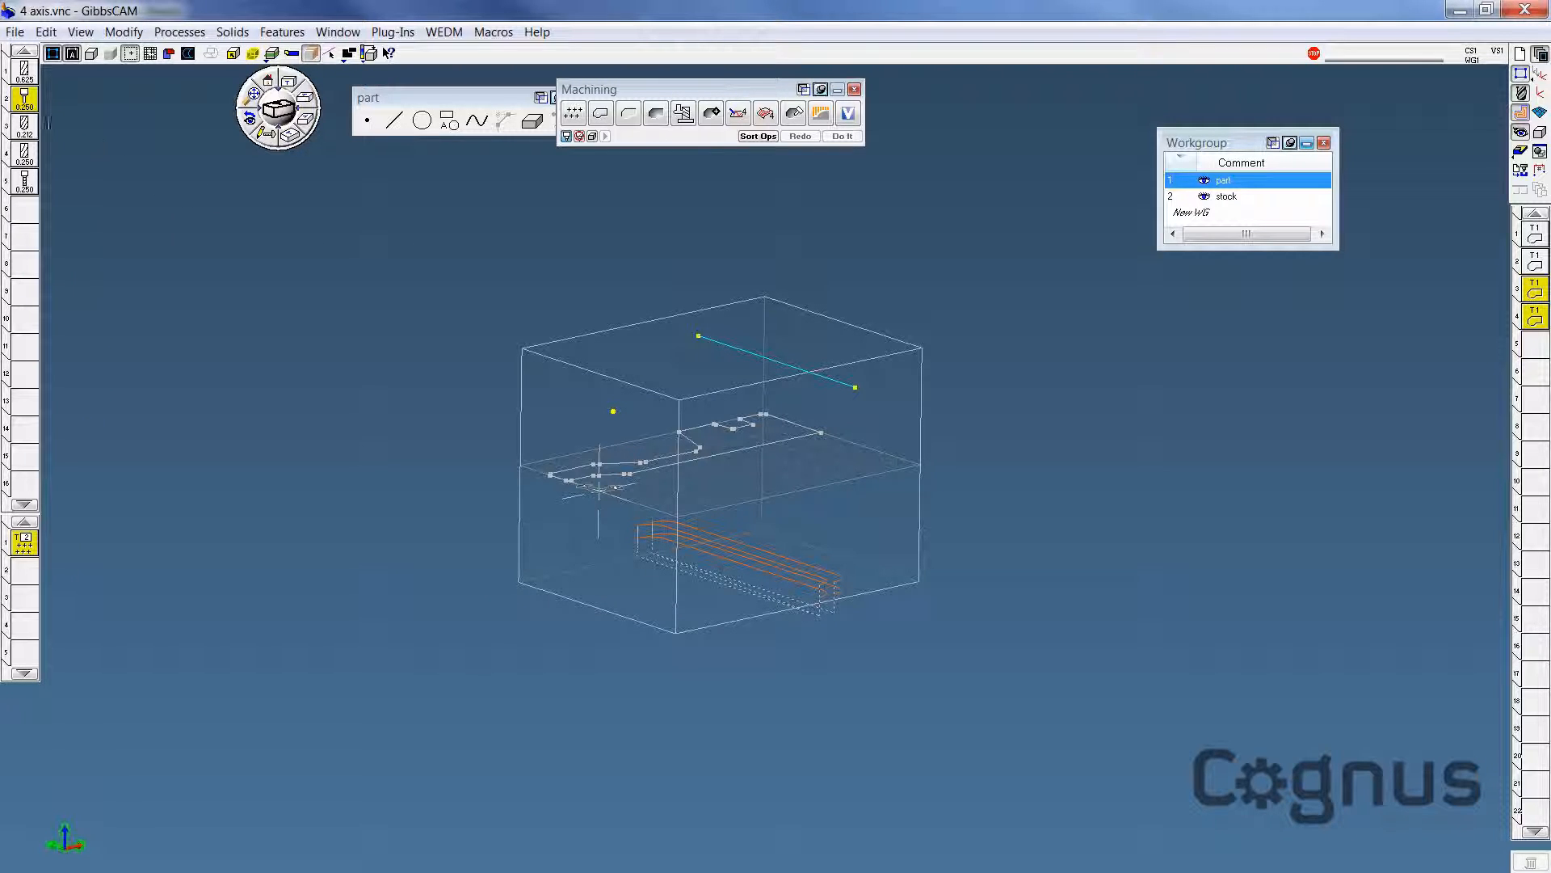
Step: Create a second Holes process with the 0.212 drill, using the Peck, Chip Breaker cycle
{"action": "left_click_drag", "start_coordinate": [24, 127], "coordinate": [26, 572]}
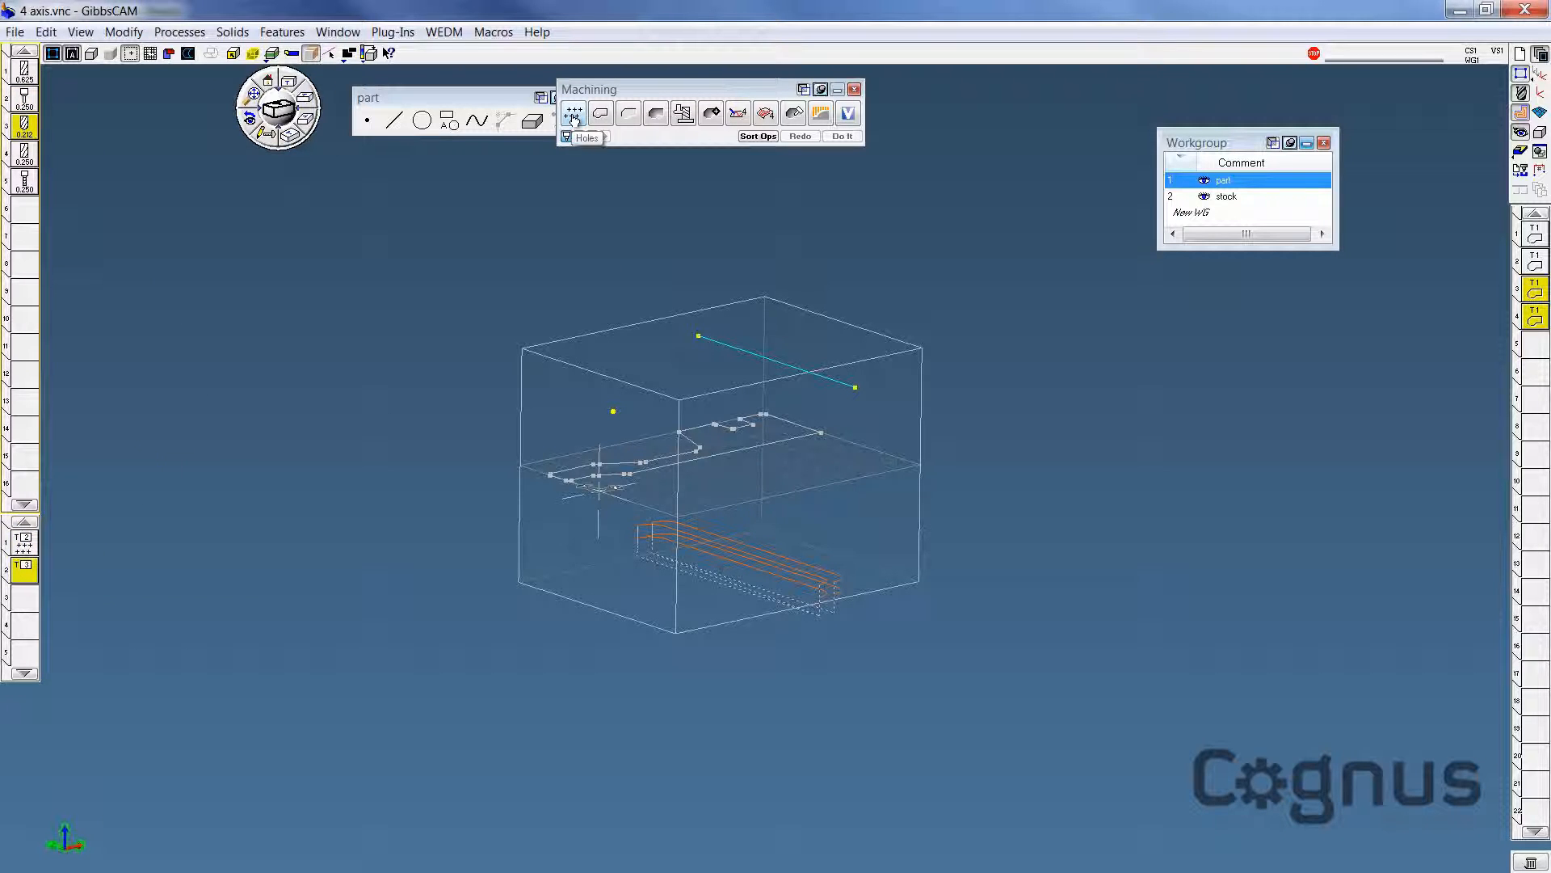
{"action": "left_click_drag", "start_coordinate": [574, 118], "coordinate": [24, 575]}
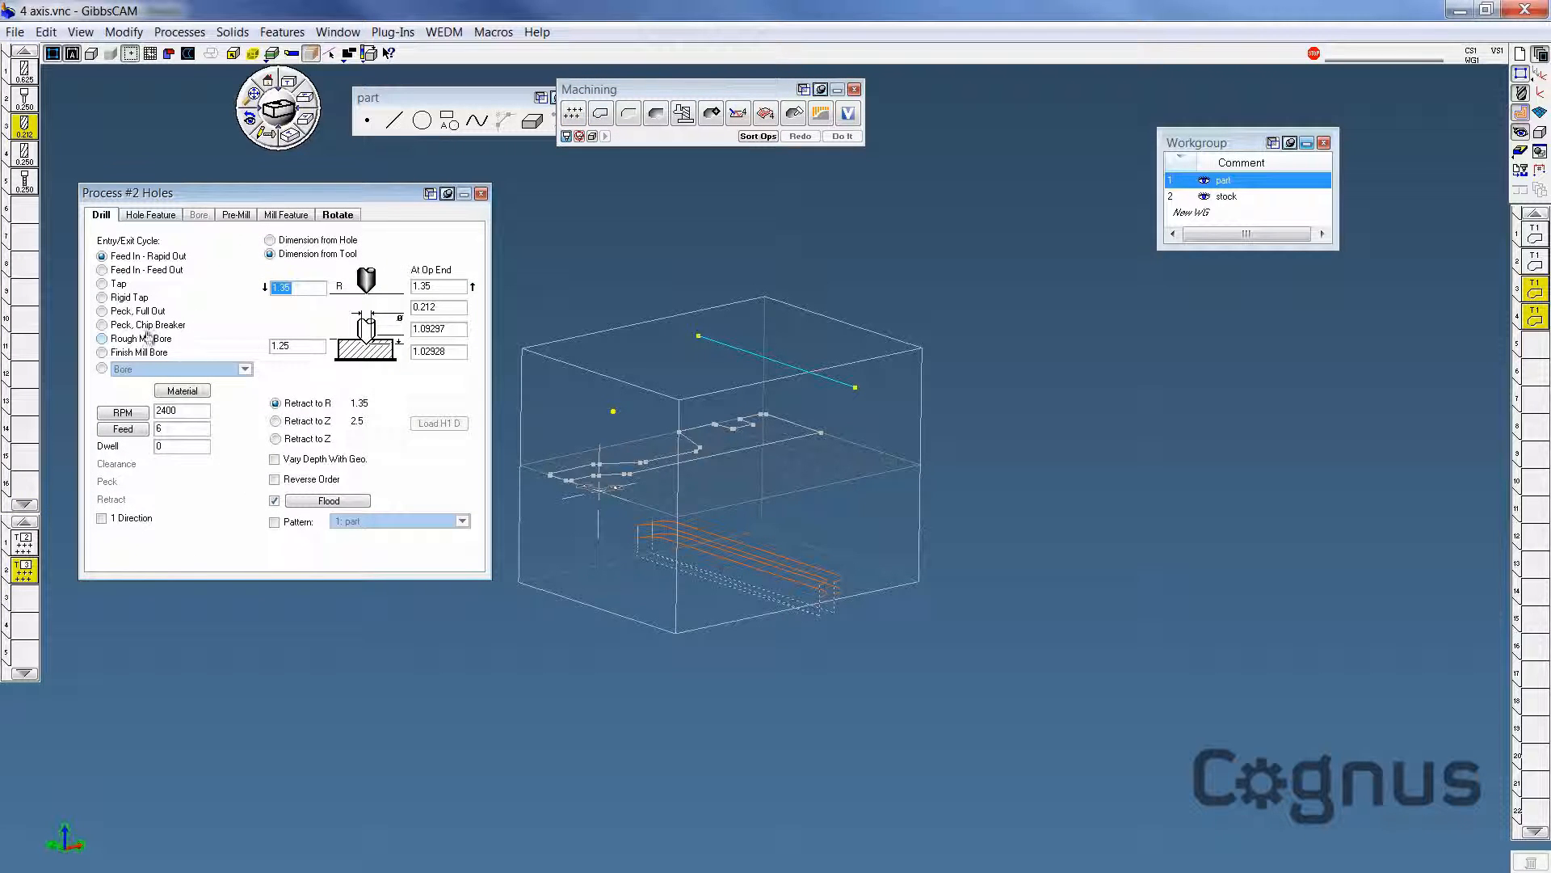
{"action": "left_click", "coordinate": [103, 324]}
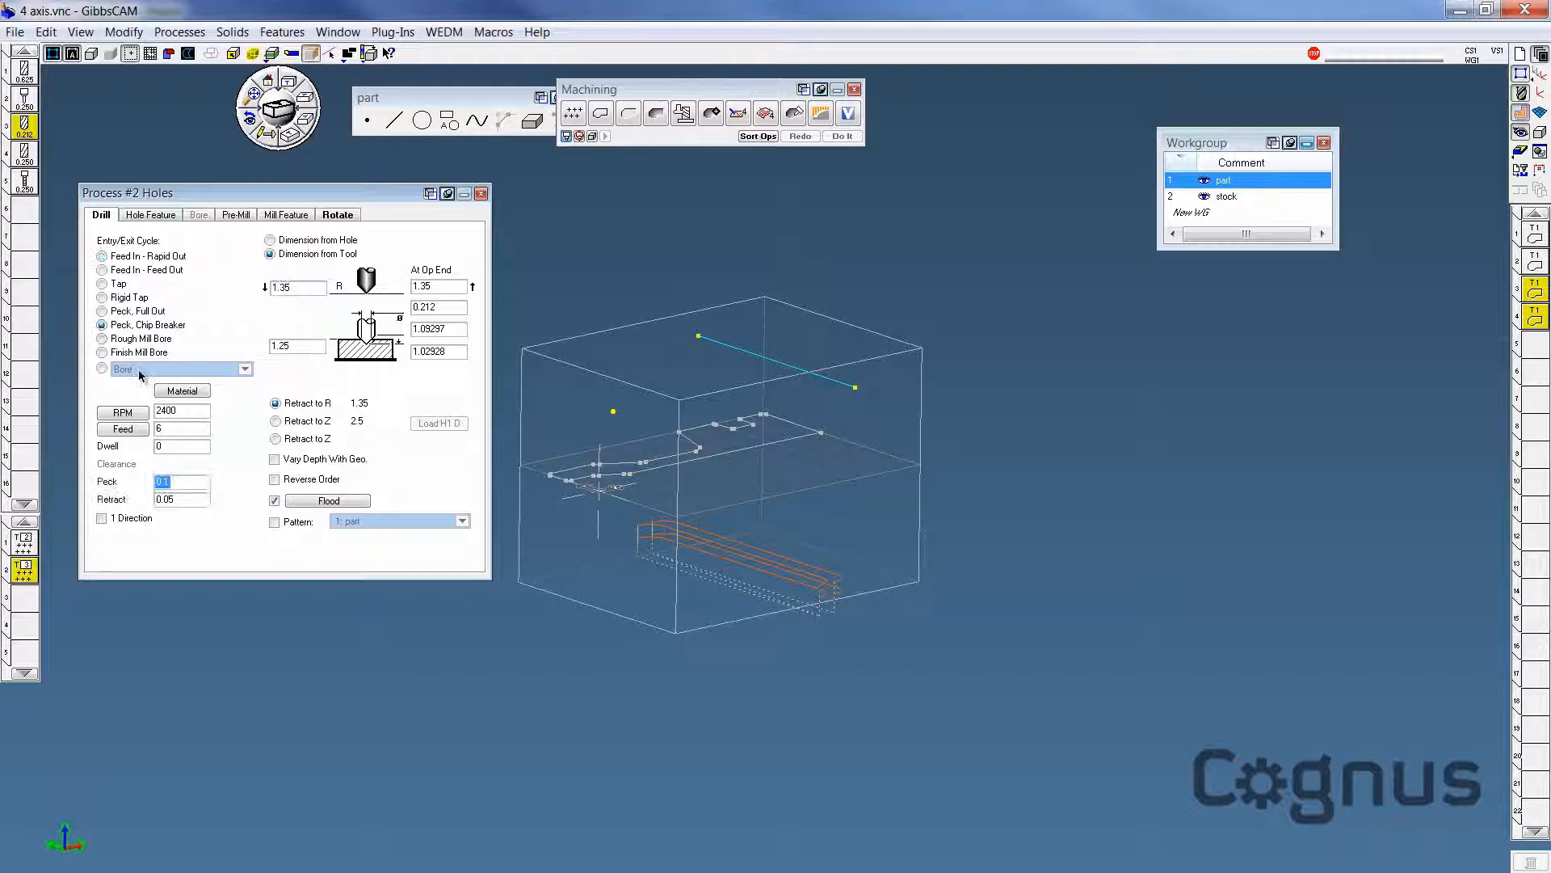
Step: Set the 0.212 drill process to 2200 RPM, feed 4, peck 0.1 and retract 0.02
{"action": "double_click", "coordinate": [194, 410]}
{"action": "type", "text": "22"}
{"action": "type", "text": "00"}
{"action": "type", "text": "4"}
{"action": "double_click", "coordinate": [187, 482]}
{"action": "left_click_drag", "start_coordinate": [167, 500], "coordinate": [190, 506]}
Step: Set the 0.212 drill's full-diameter depth Z to .7 after checking the drawing, and generate both drilling operations at the hole point
{"action": "double_click", "coordinate": [313, 347]}
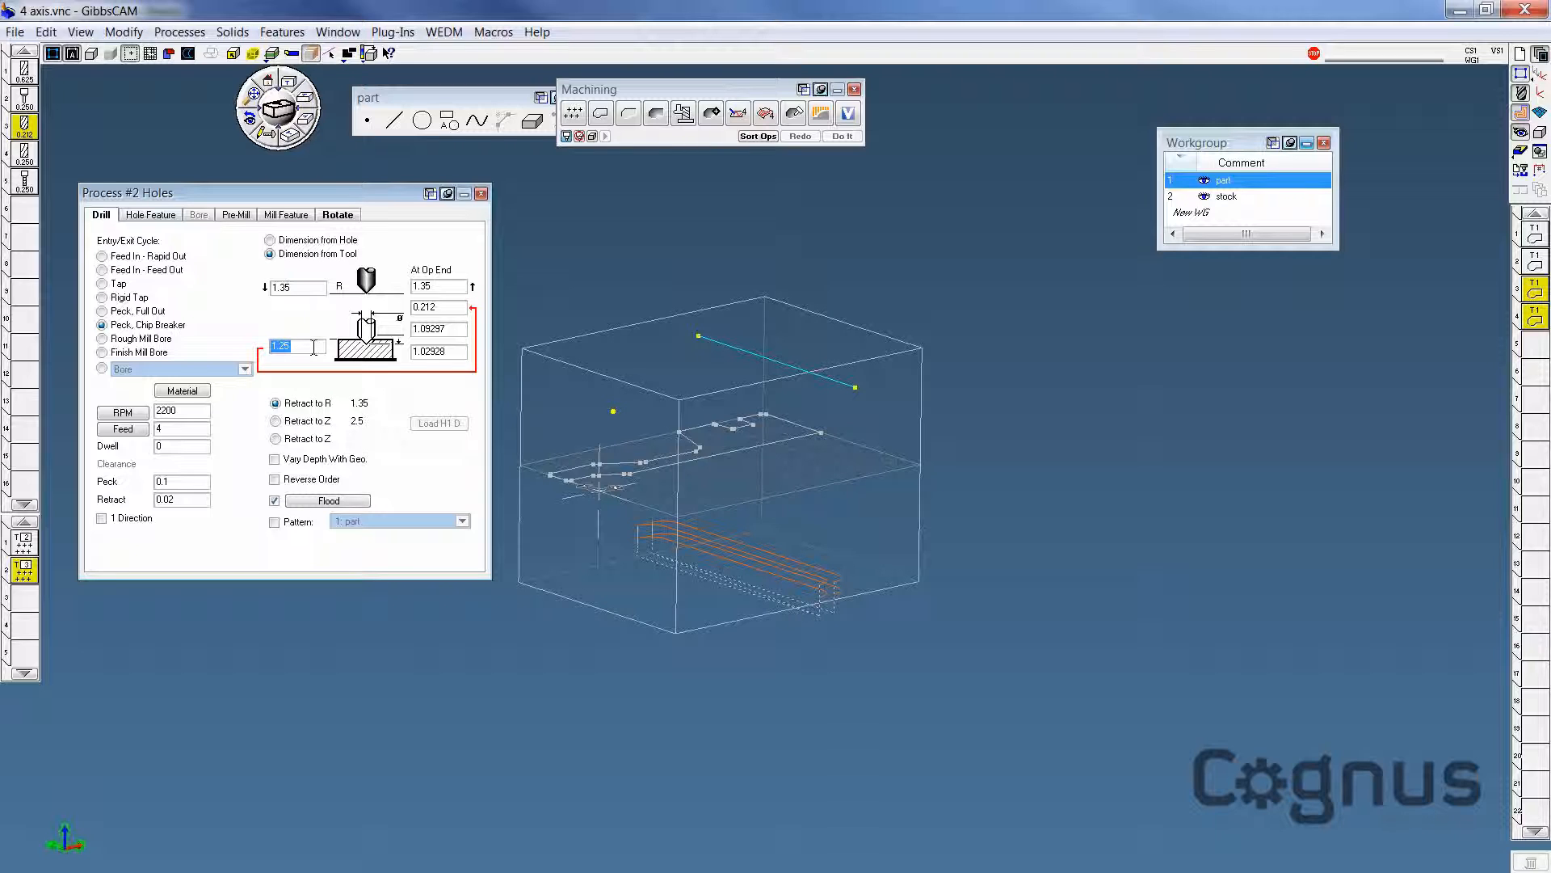
{"action": "double_click", "coordinate": [457, 330]}
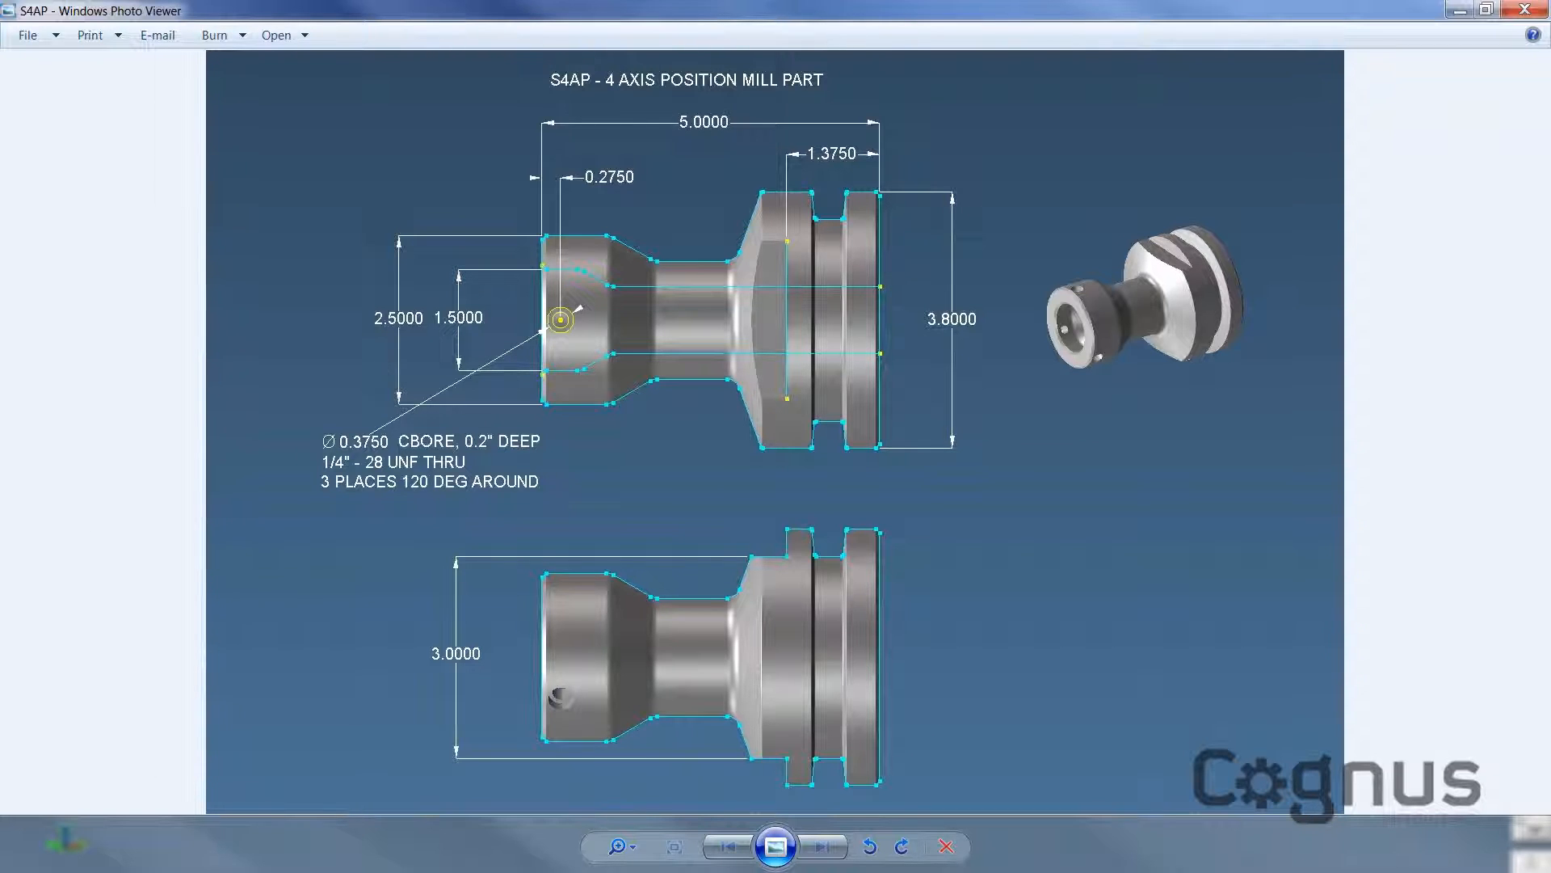
{"action": "key", "text": "alt+Tab"}
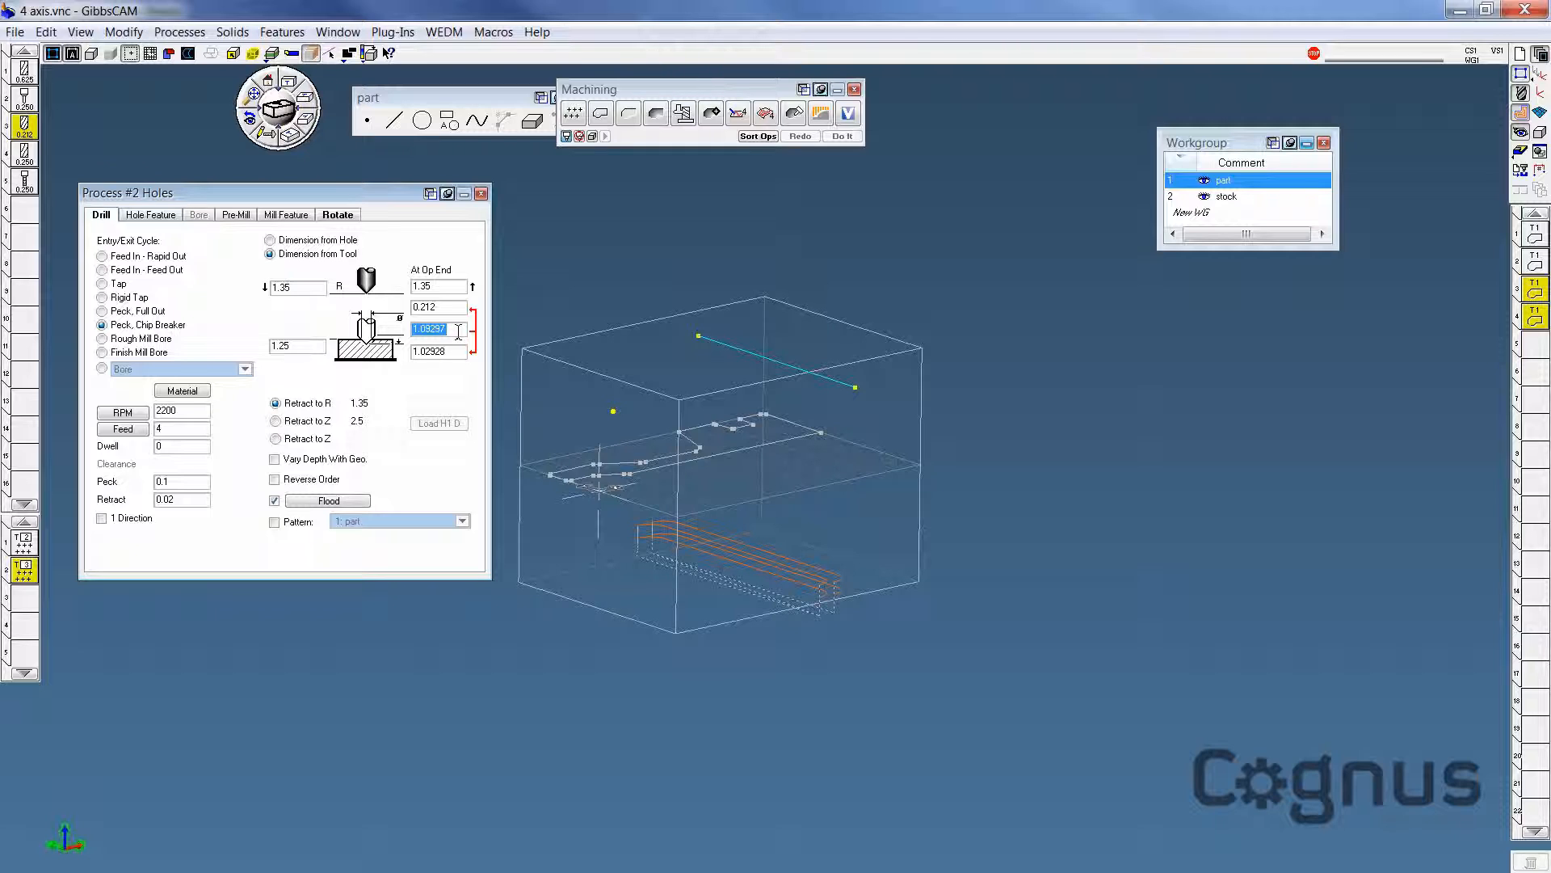
{"action": "type", "text": ".7"}
{"action": "left_click", "coordinate": [481, 193]}
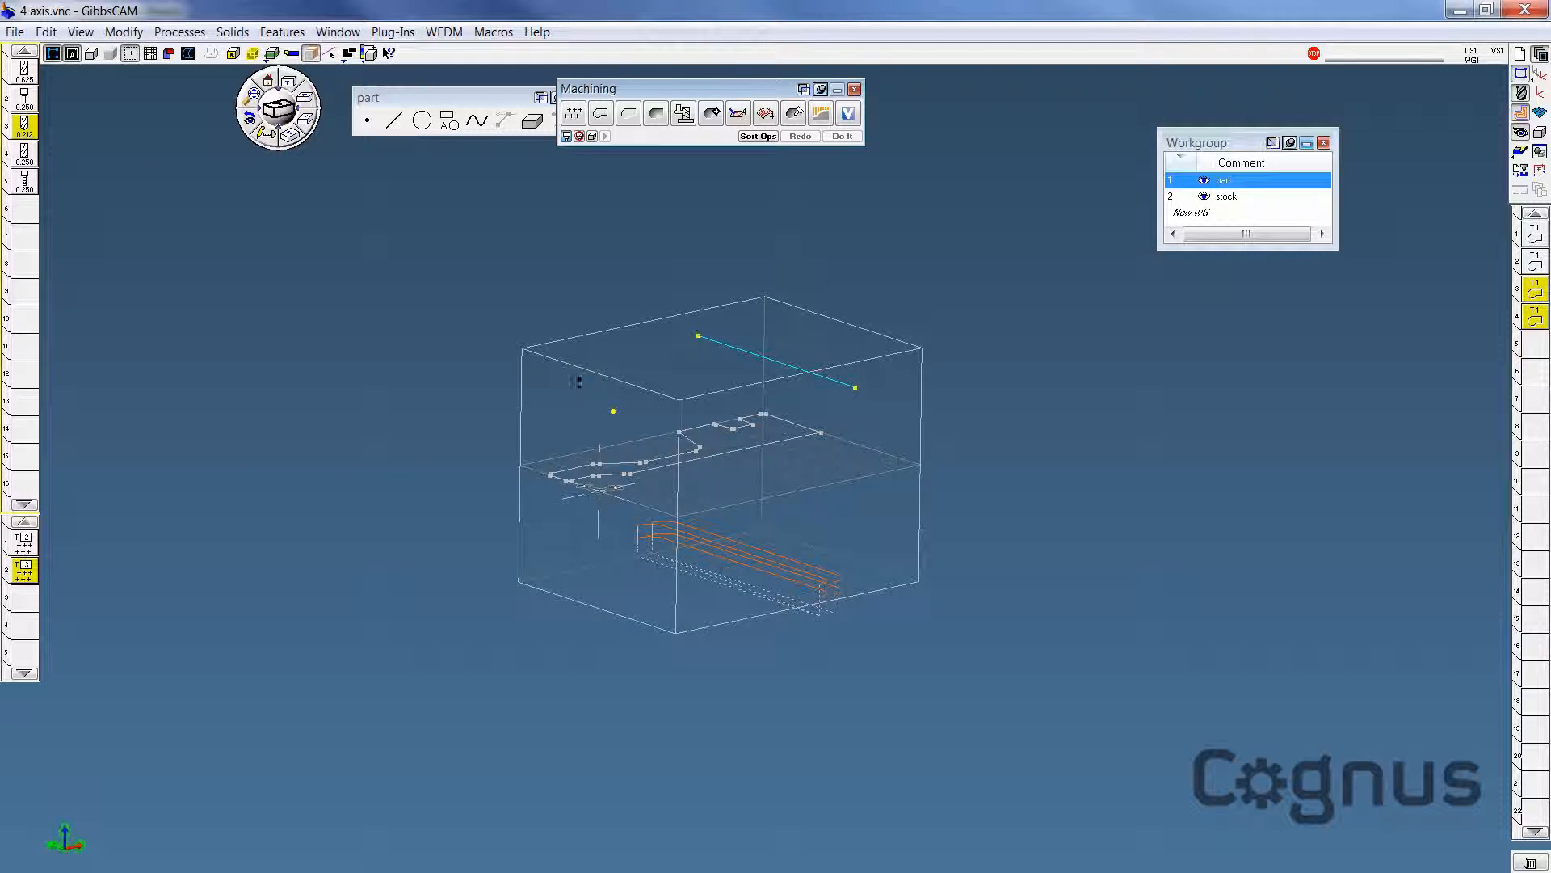
{"action": "left_click", "coordinate": [612, 413]}
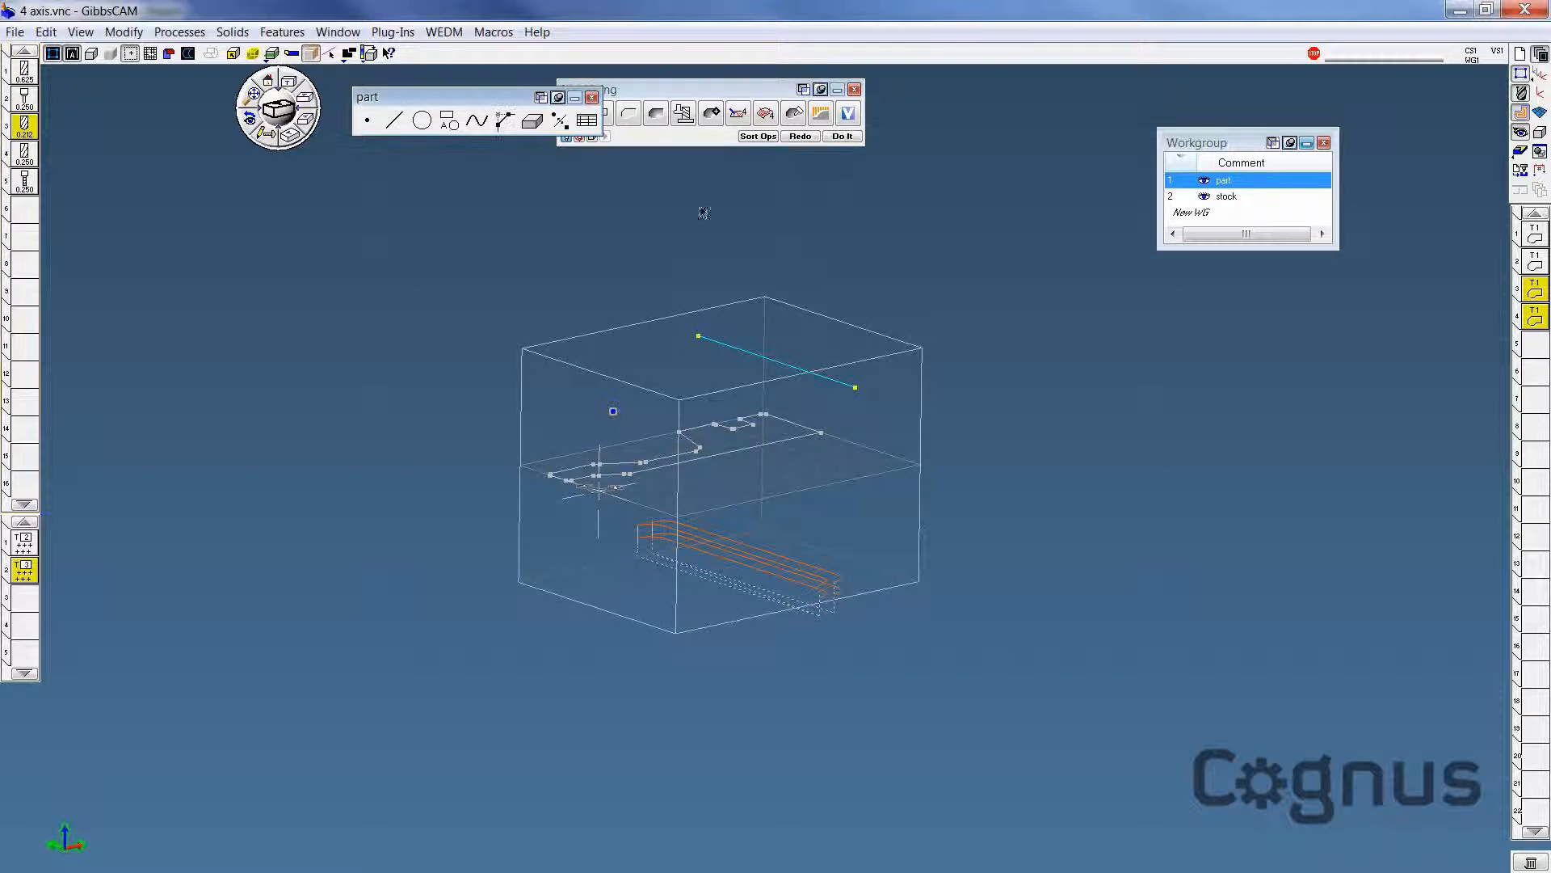
{"action": "left_click", "coordinate": [836, 136]}
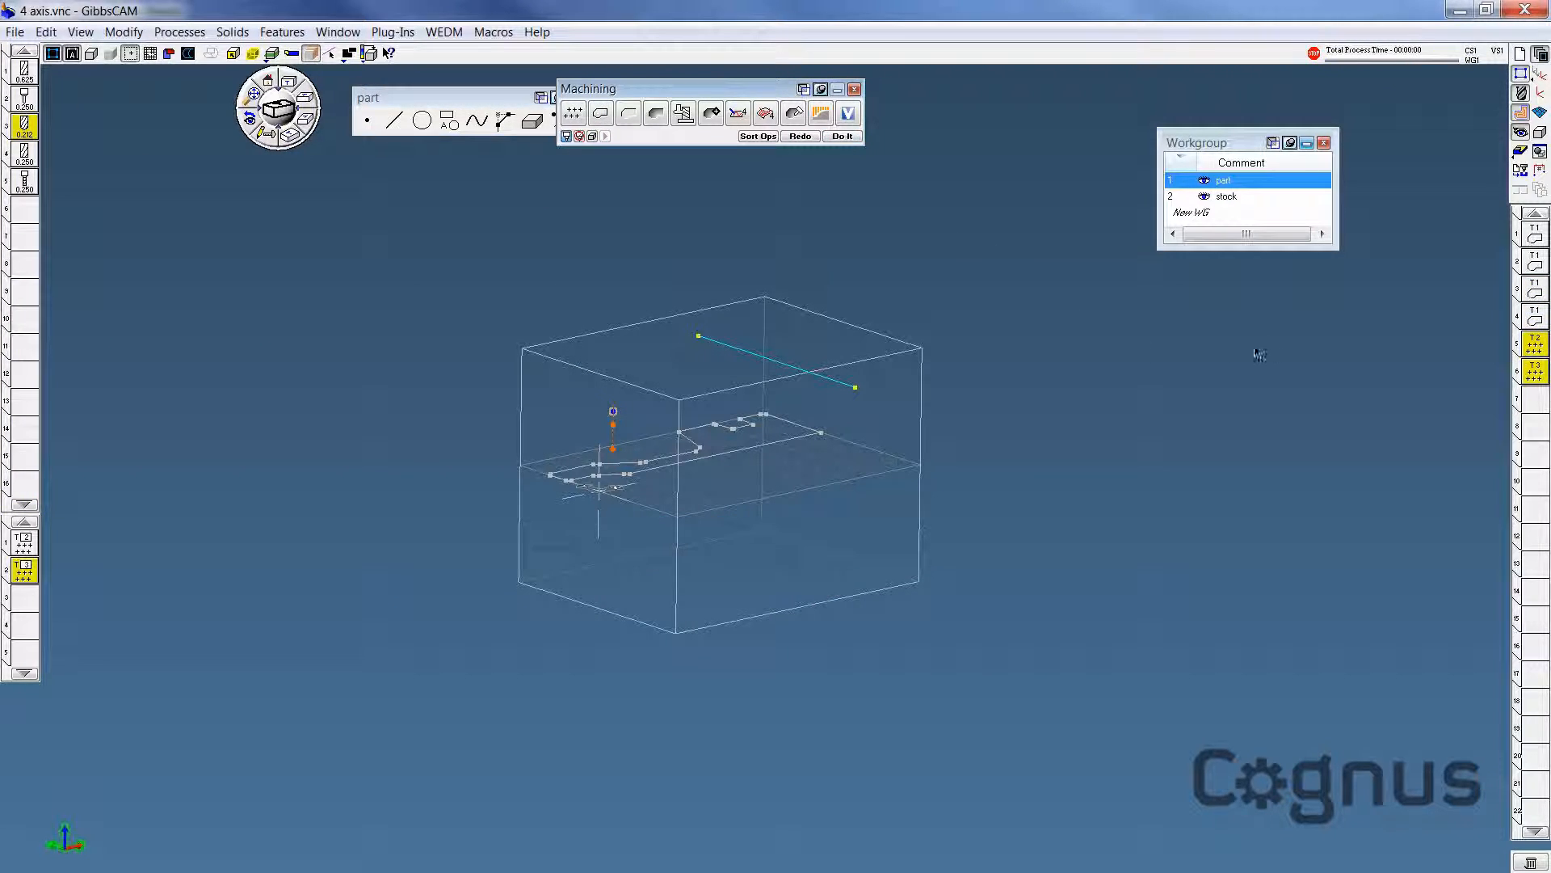
Step: Simulate the spot and 0.212 drilling operations on the rendered part, and inspect where the hole enters the inner bore
{"action": "left_click", "coordinate": [1521, 171]}
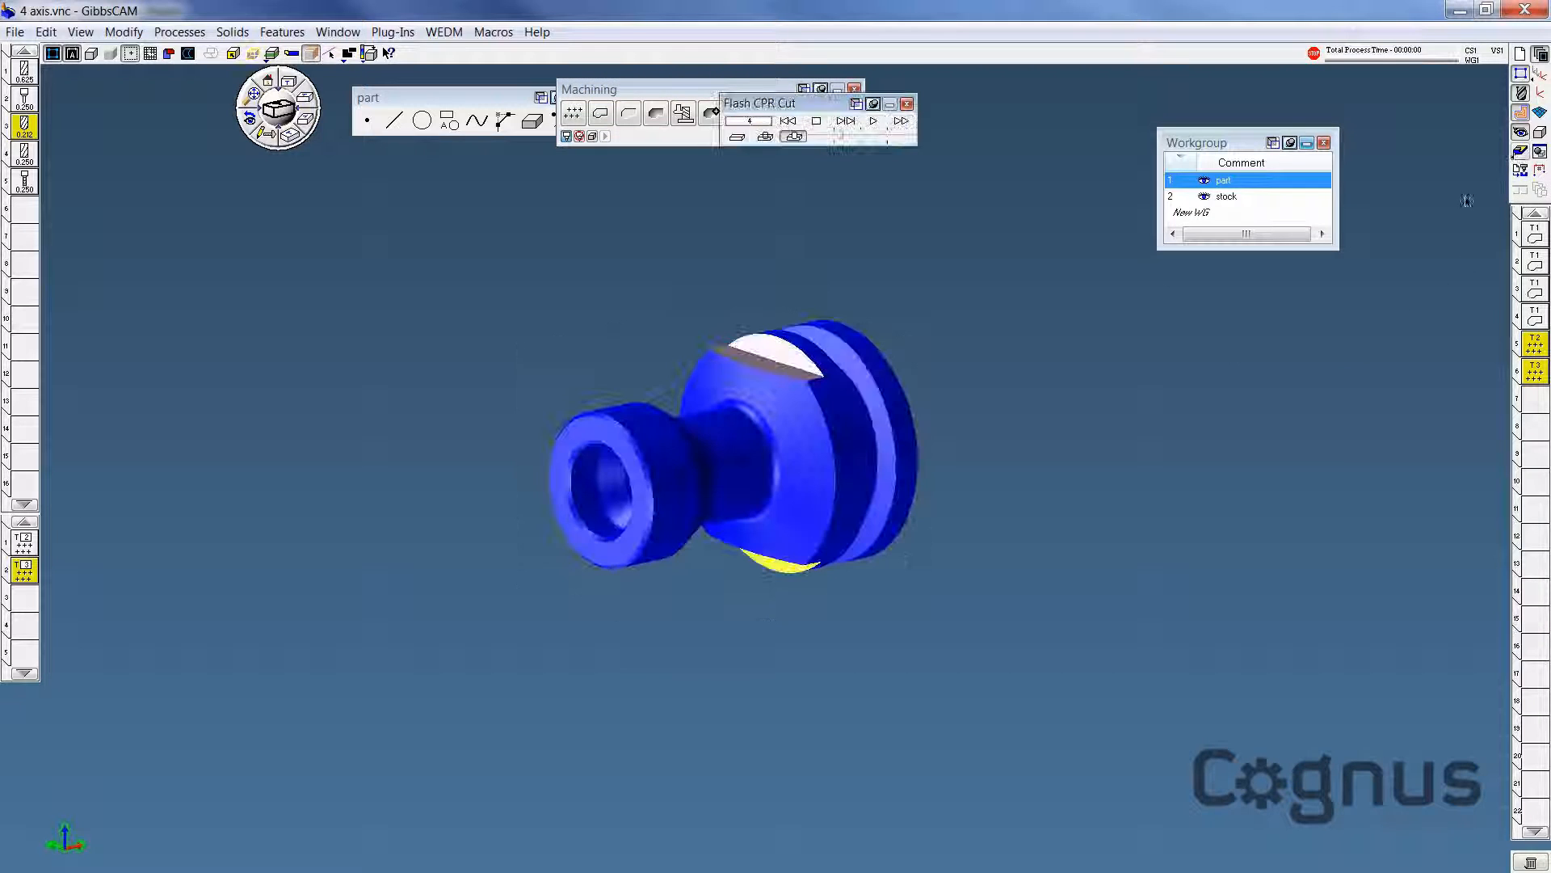
{"action": "left_click", "coordinate": [848, 122]}
{"action": "left_click", "coordinate": [847, 122]}
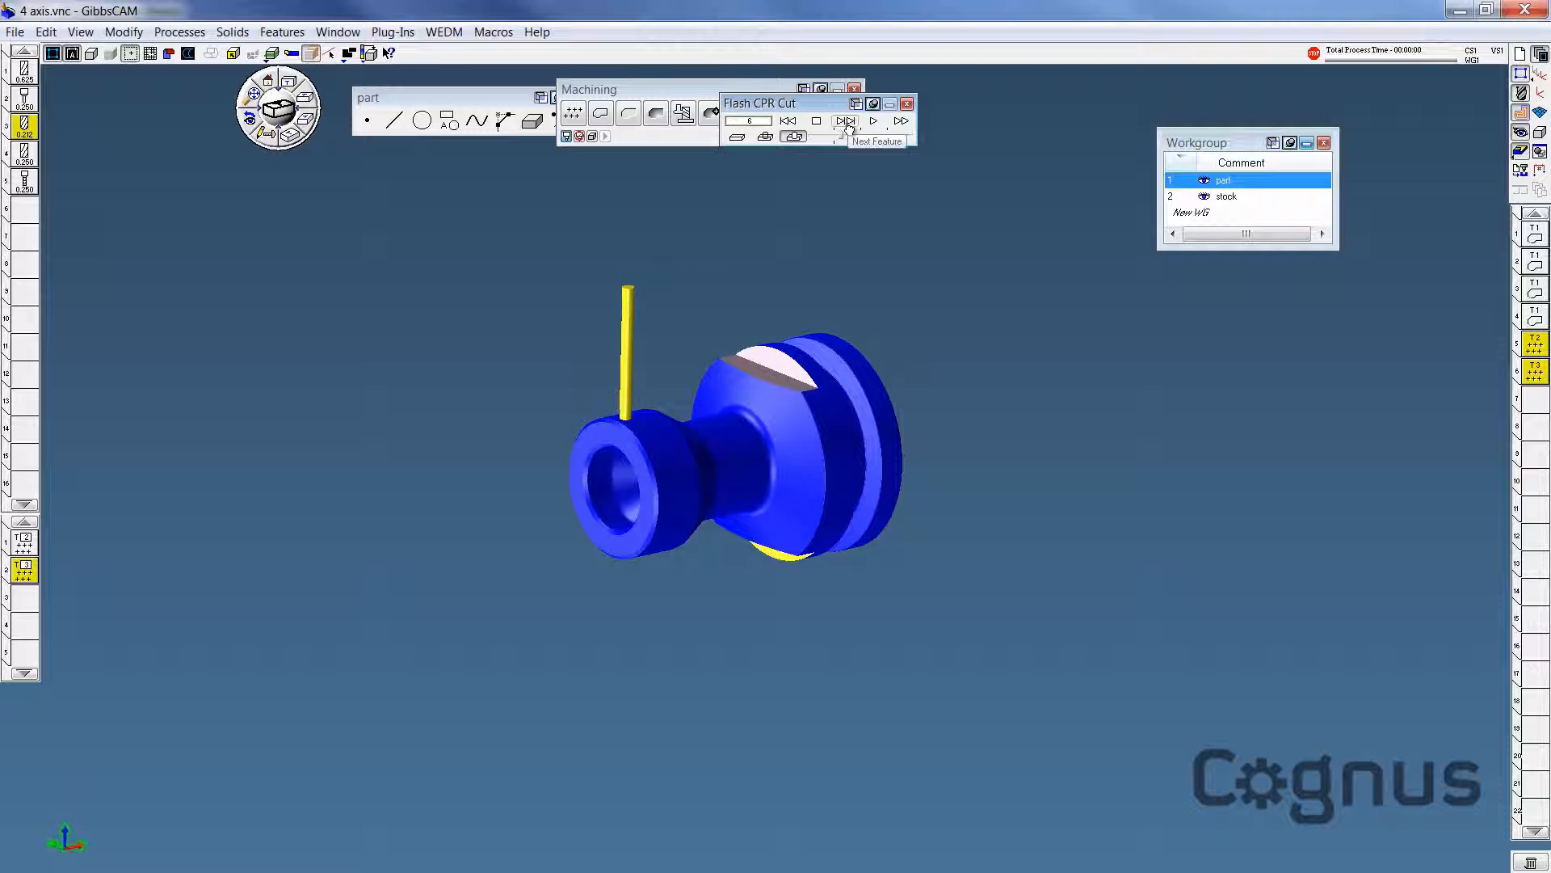
{"action": "middle_click_drag", "start_coordinate": [639, 563], "coordinate": [677, 249]}
{"action": "left_click", "coordinate": [874, 120]}
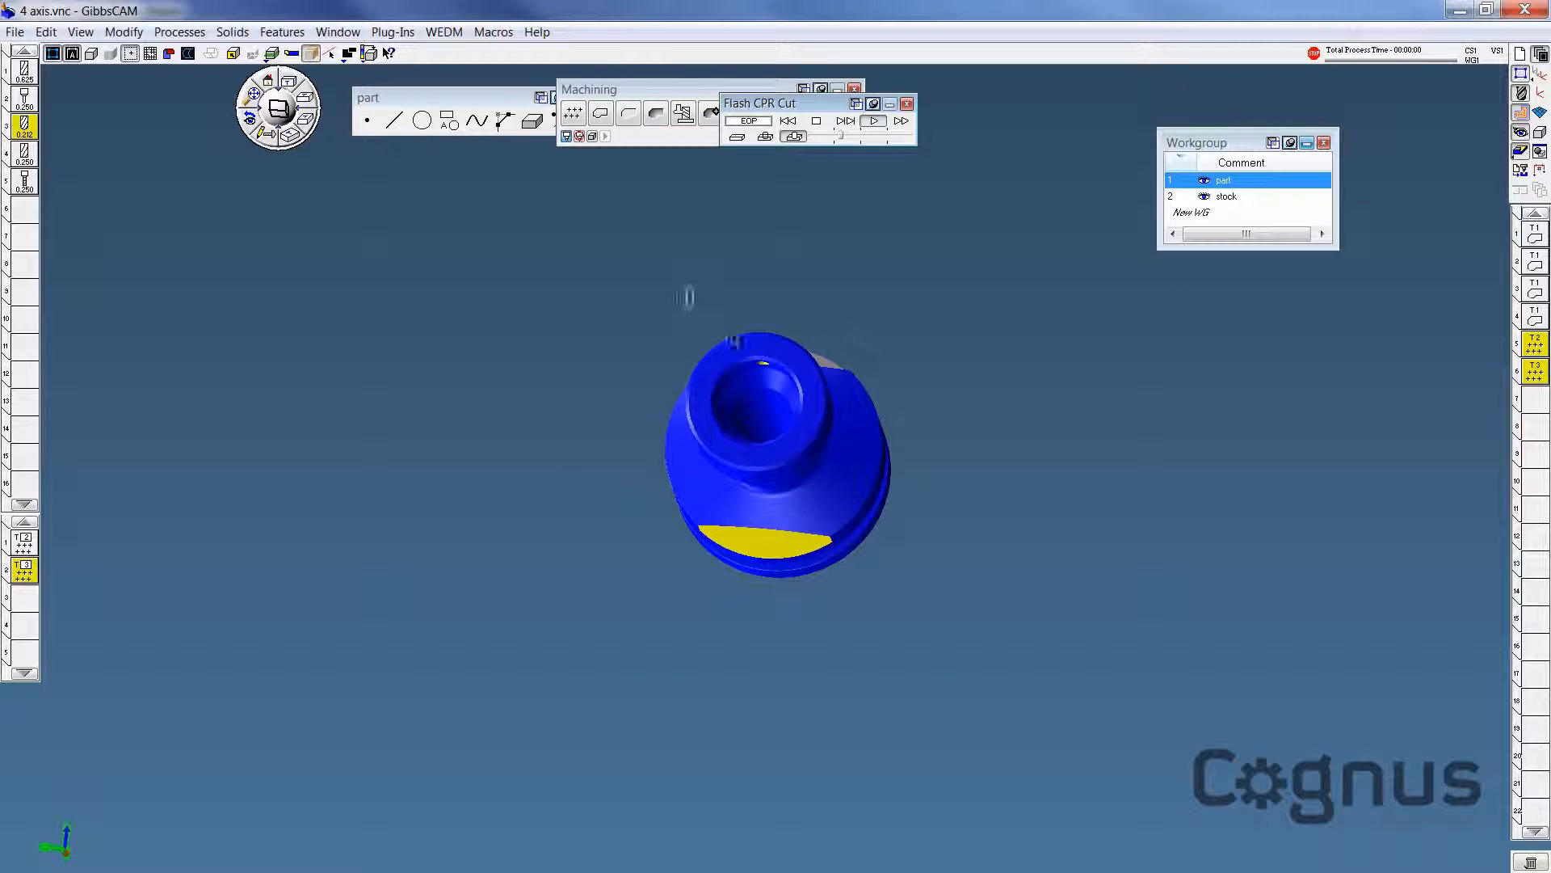
{"action": "left_click_drag", "start_coordinate": [690, 293], "coordinate": [880, 459]}
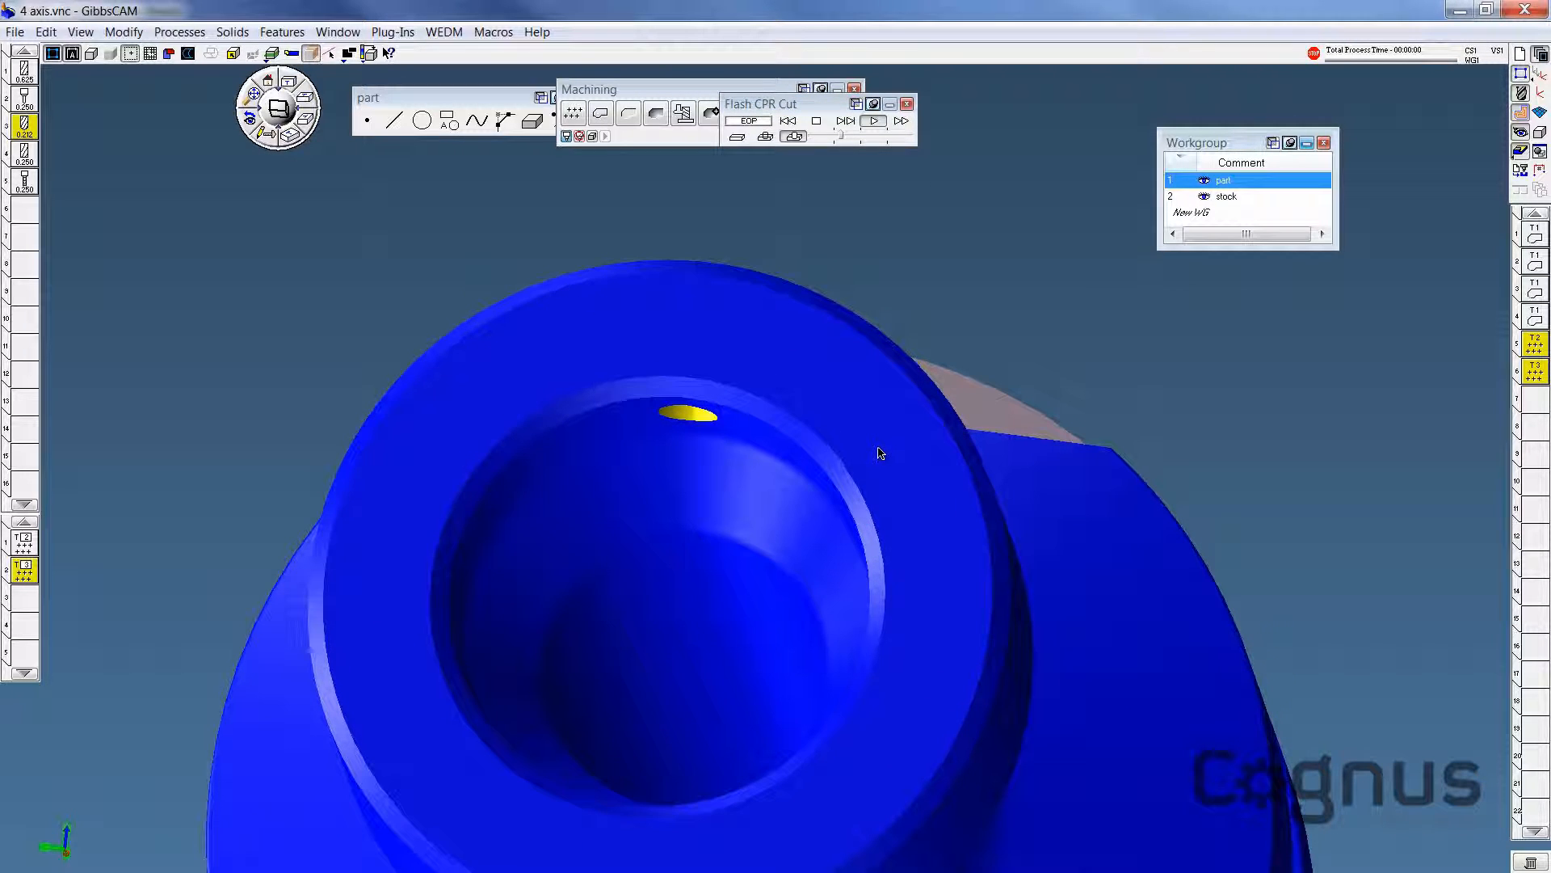